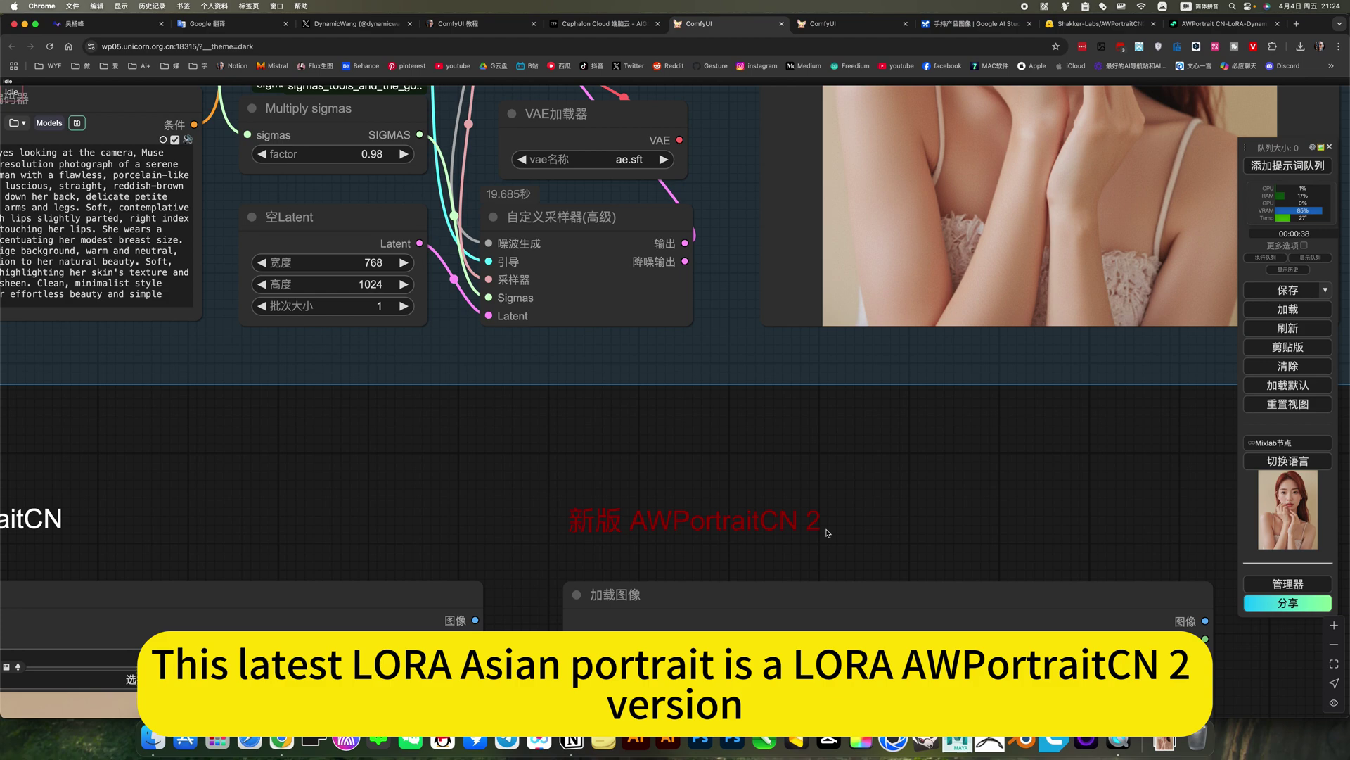
Compare the sample portraits for the old AWPortraitCN and the new AWPortraitCN 2 below the FLUX workflow
scroll(828, 533, "down", 15)
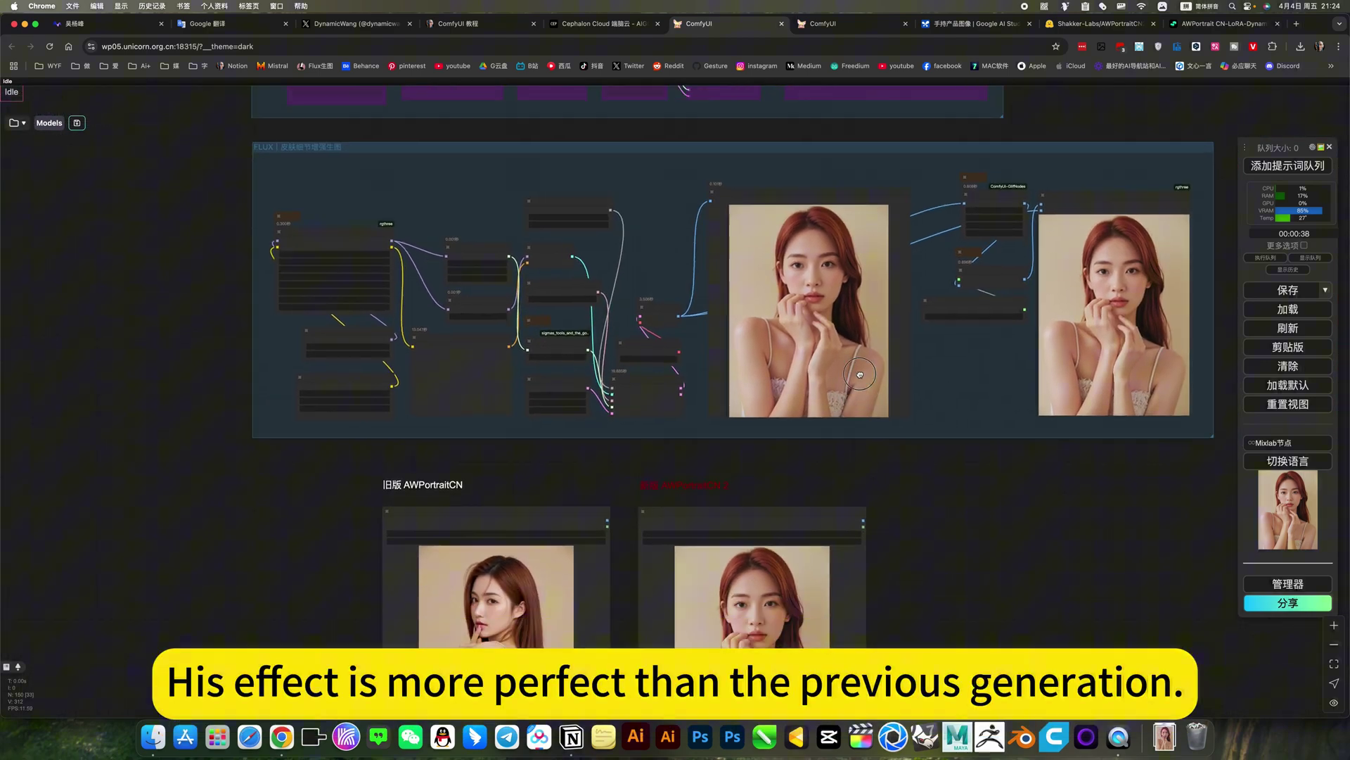
scroll(859, 374, "down", 3)
scroll(540, 494, "up", 5)
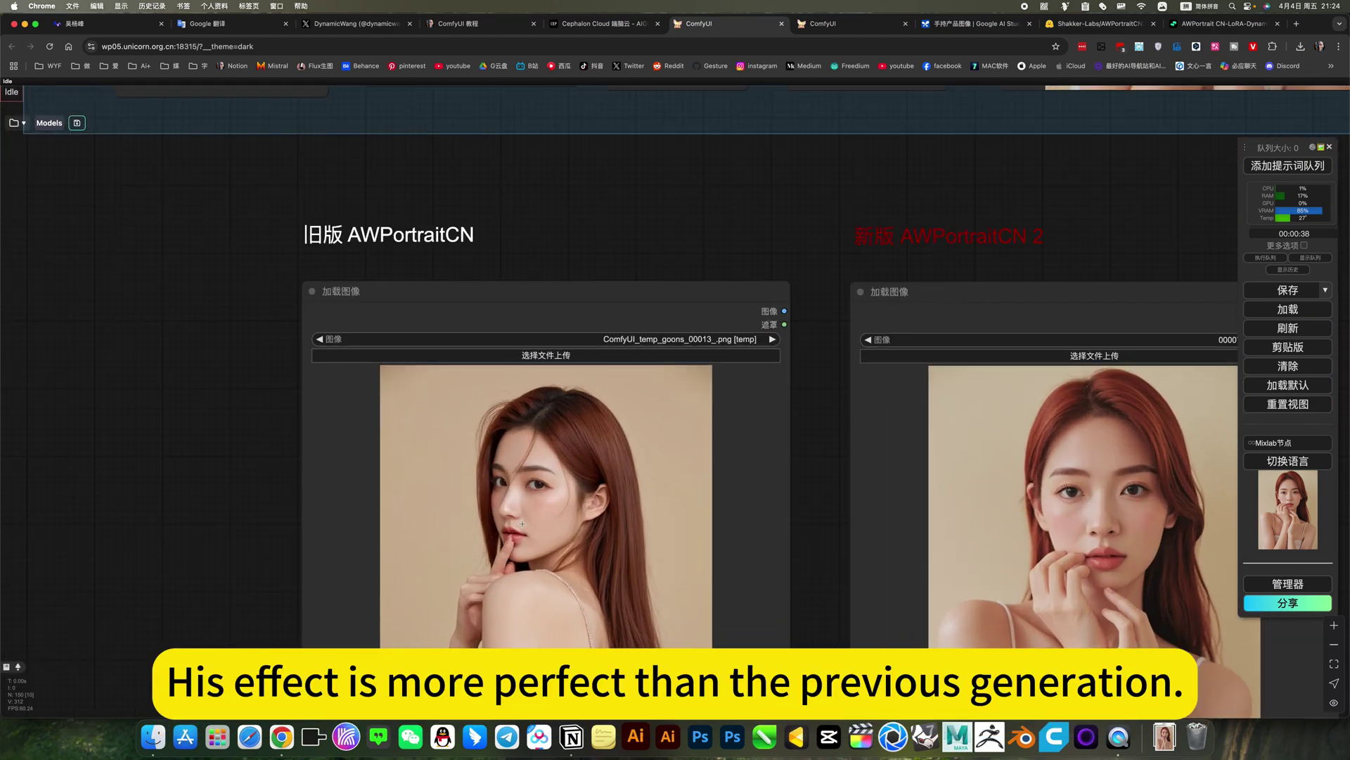
scroll(921, 536, "down", 3)
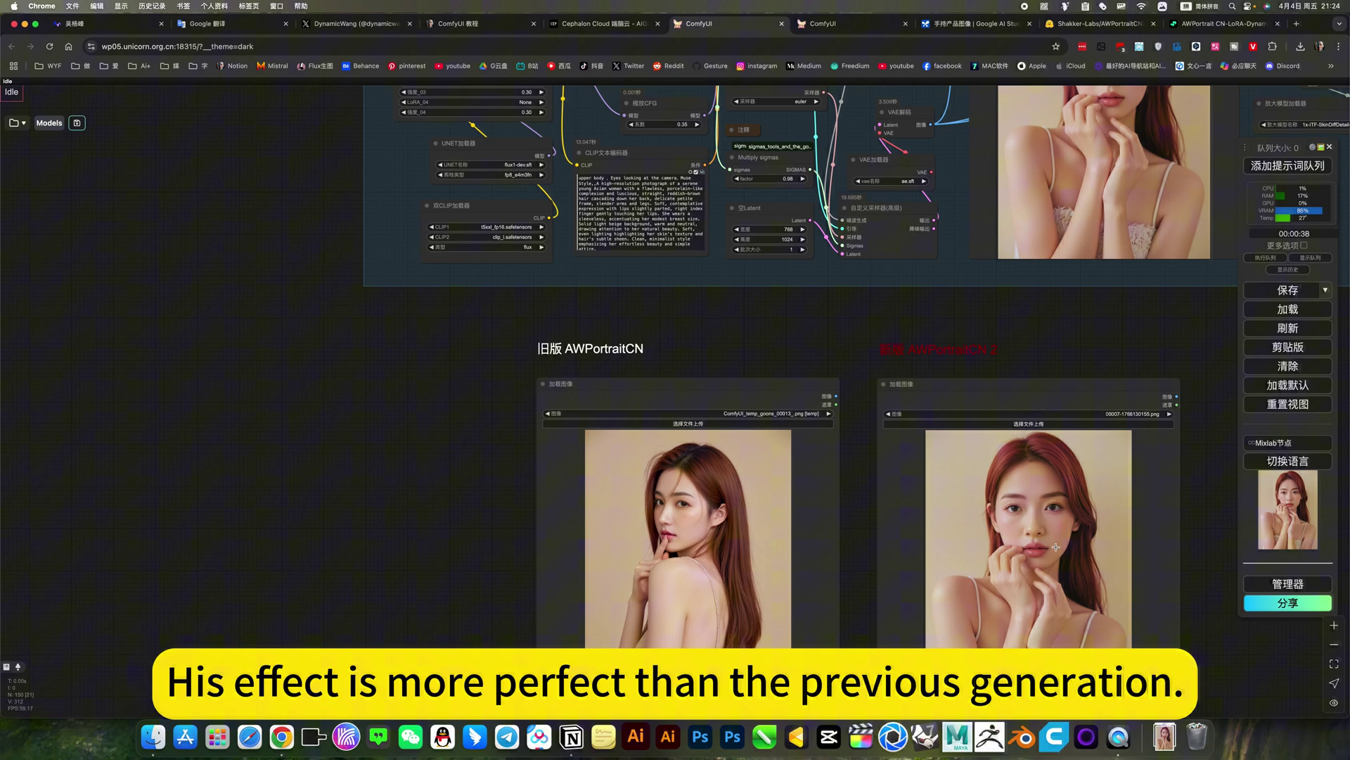
left_click_drag(1074, 321, 928, 588)
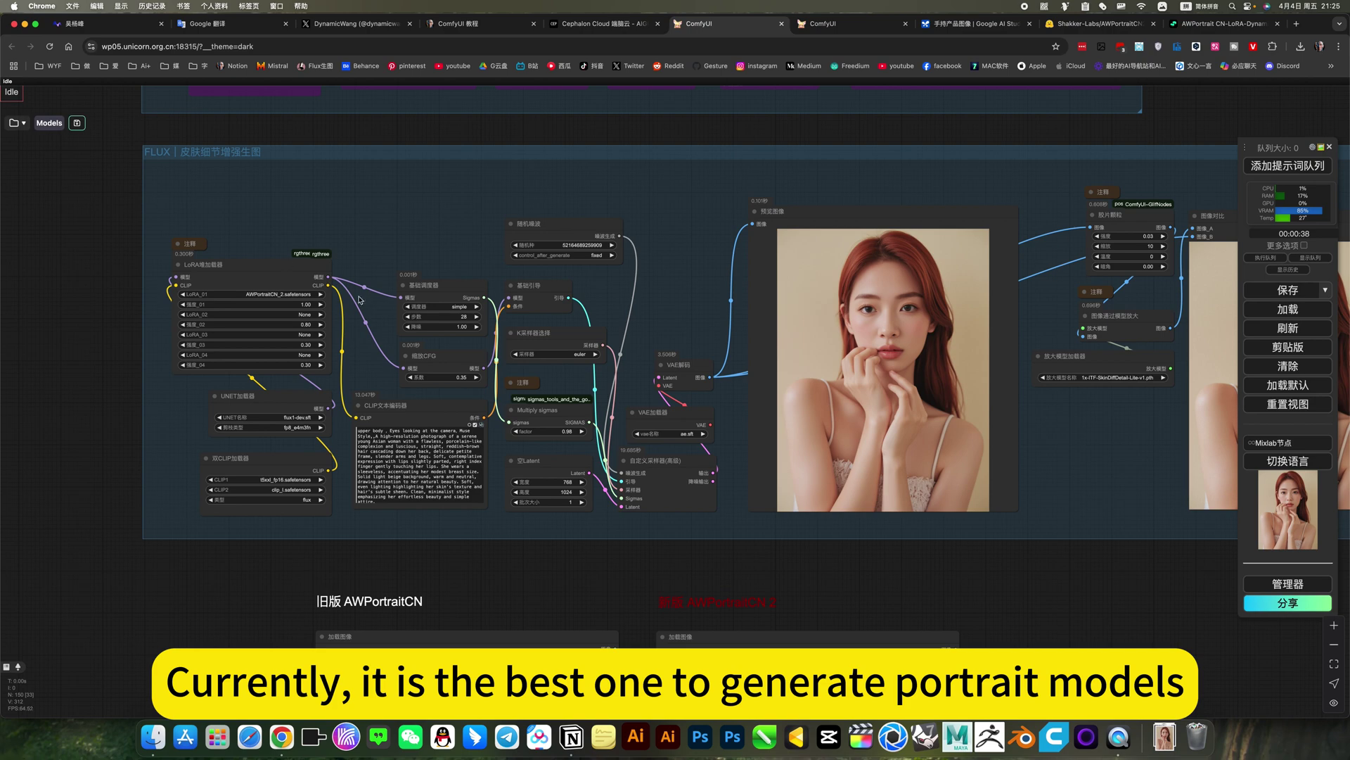
Look through the LoRA_01 model choices in the LoRA stack loader for the AWPortraitCN versions, keeping AWPortraitCN_2.safetensors
scroll(241, 275, "up", 5)
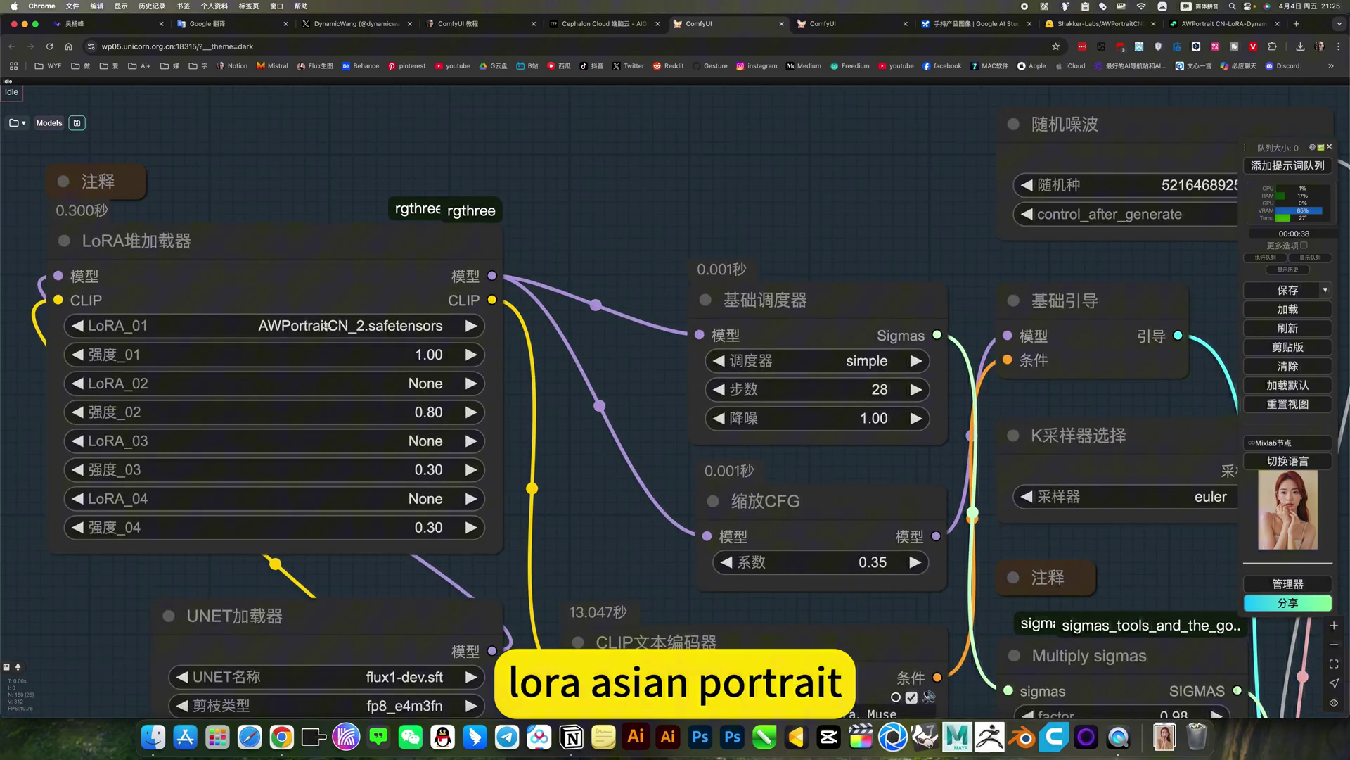
scroll(327, 325, "up", 2)
left_click(327, 325)
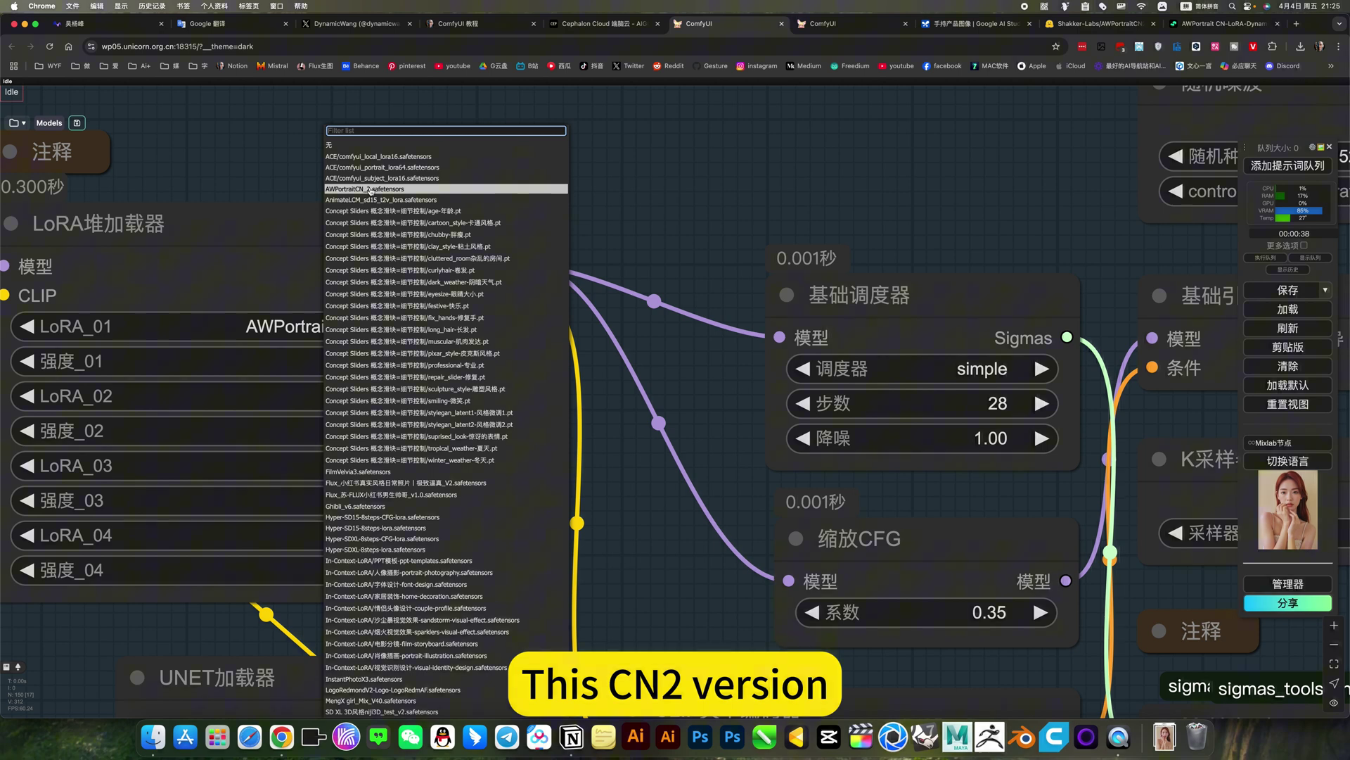
scroll(429, 260, "down", 15)
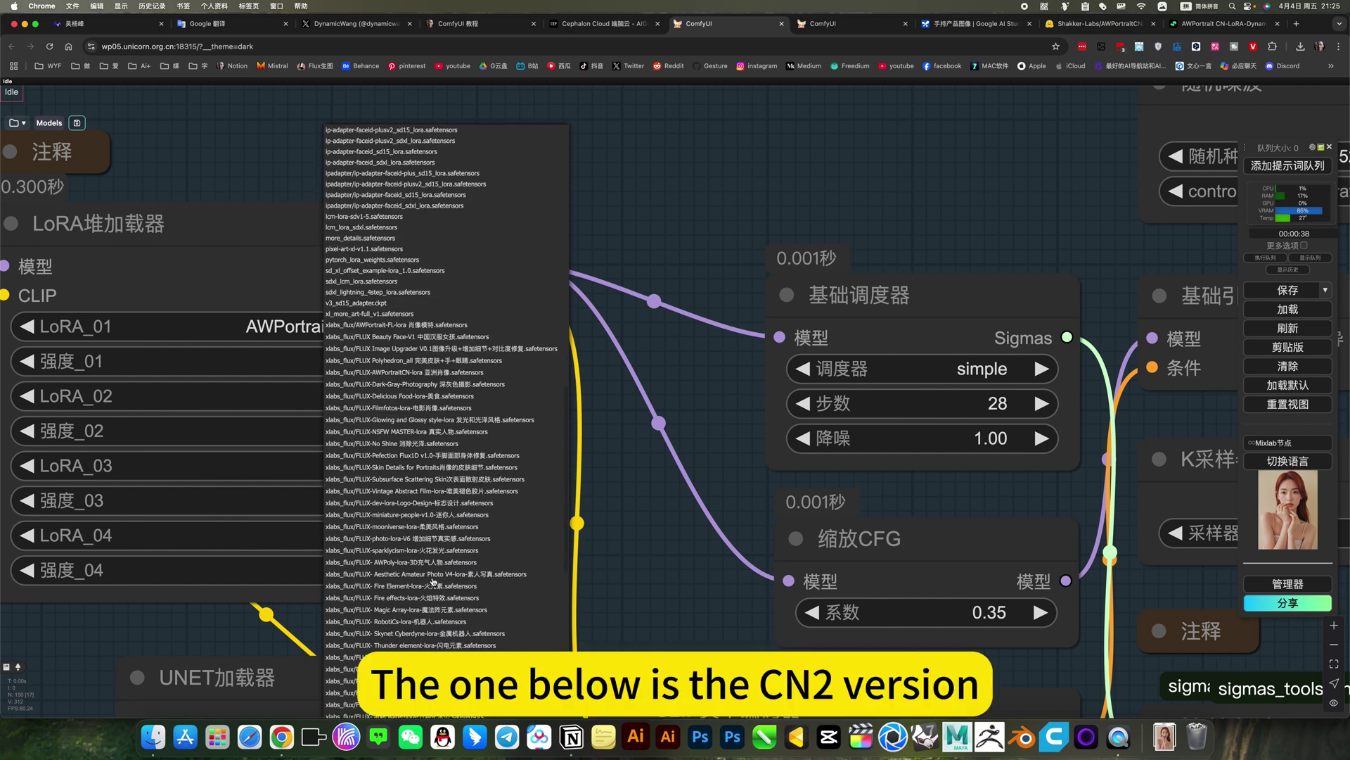
left_click(408, 374)
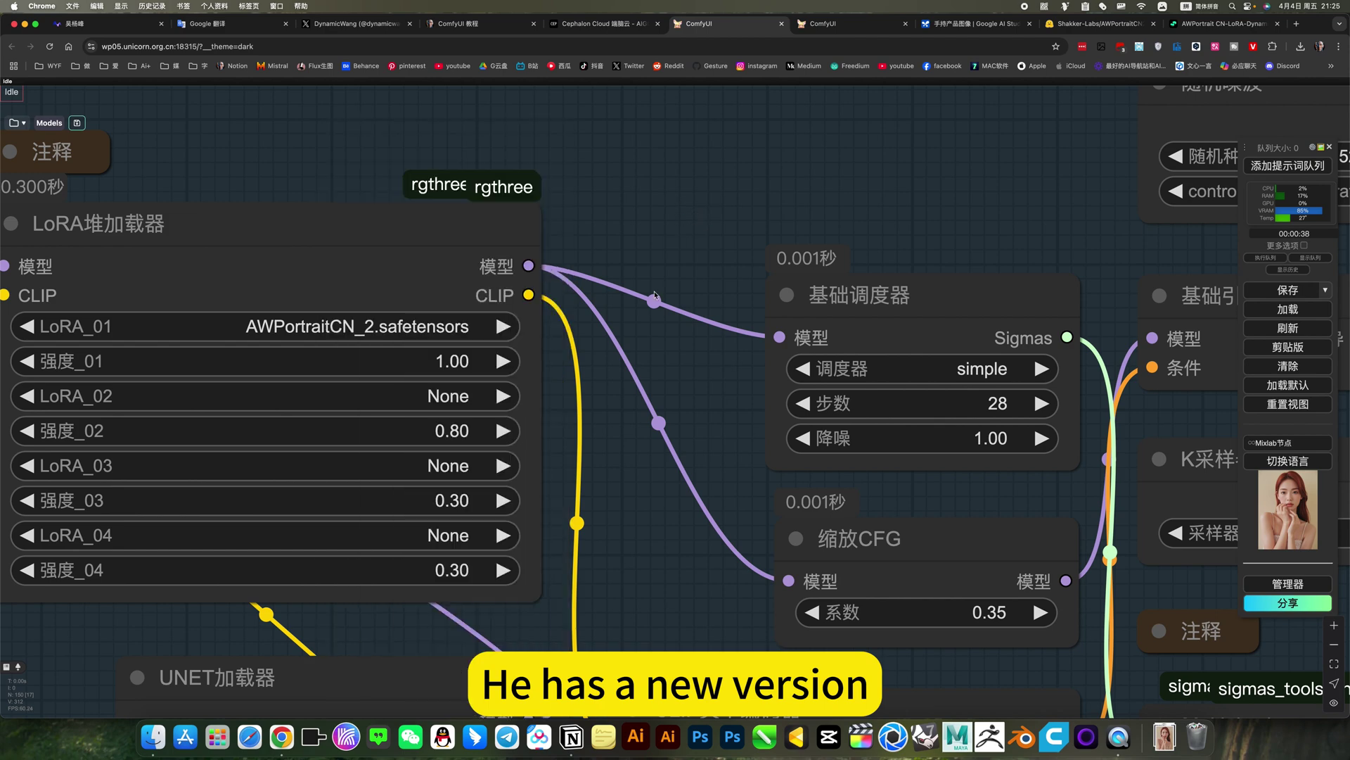
Examine the generated portrait and the image comparison in the FLUX skin detail enhancement workflow
scroll(654, 297, "down", 3)
scroll(654, 296, "down", 8)
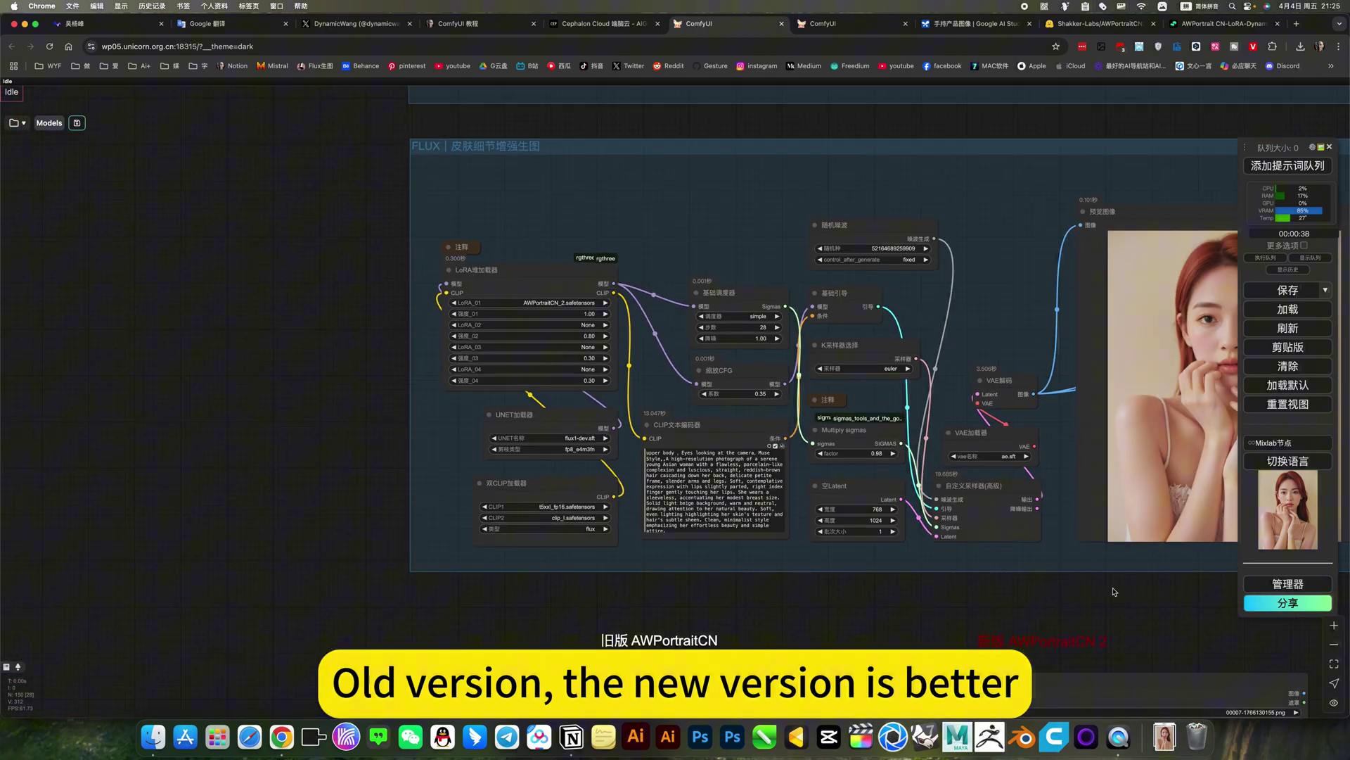
scroll(946, 612, "right", 10)
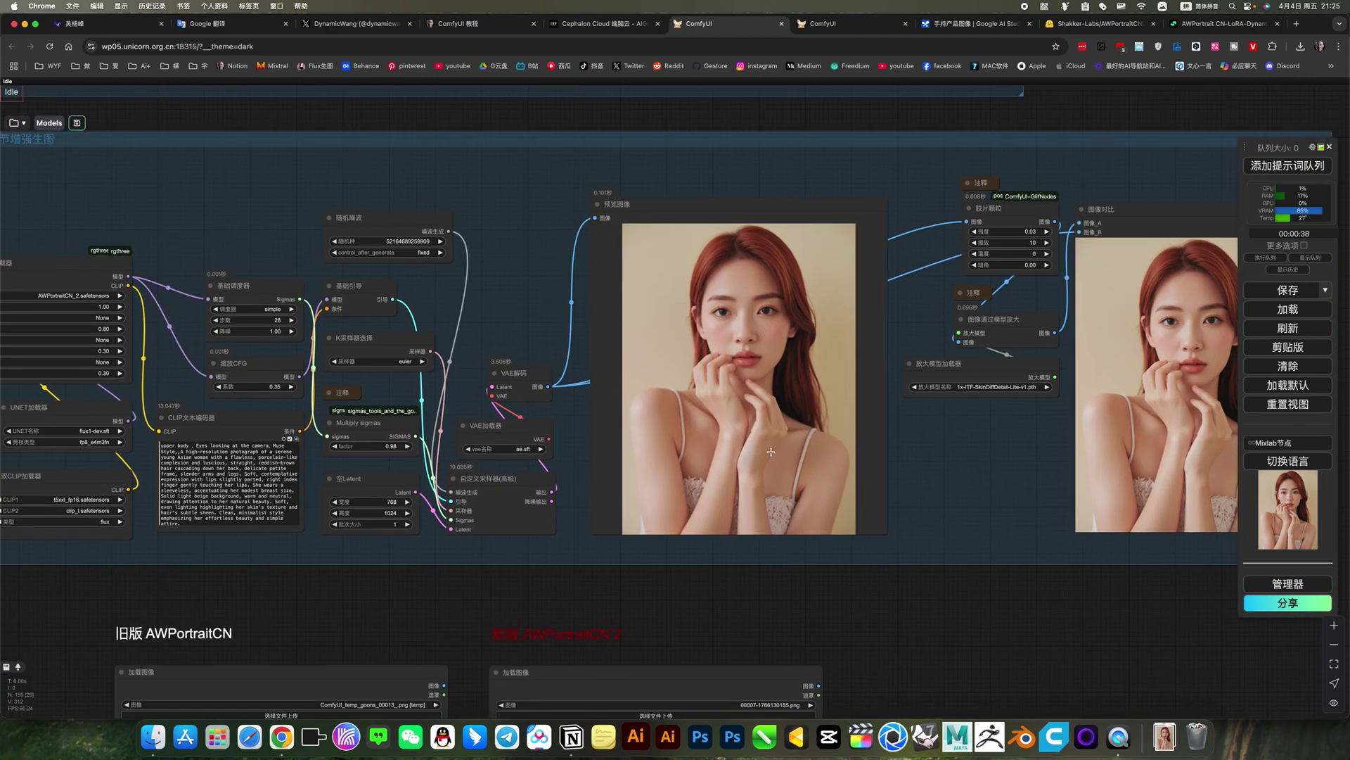
scroll(771, 451, "down", 5)
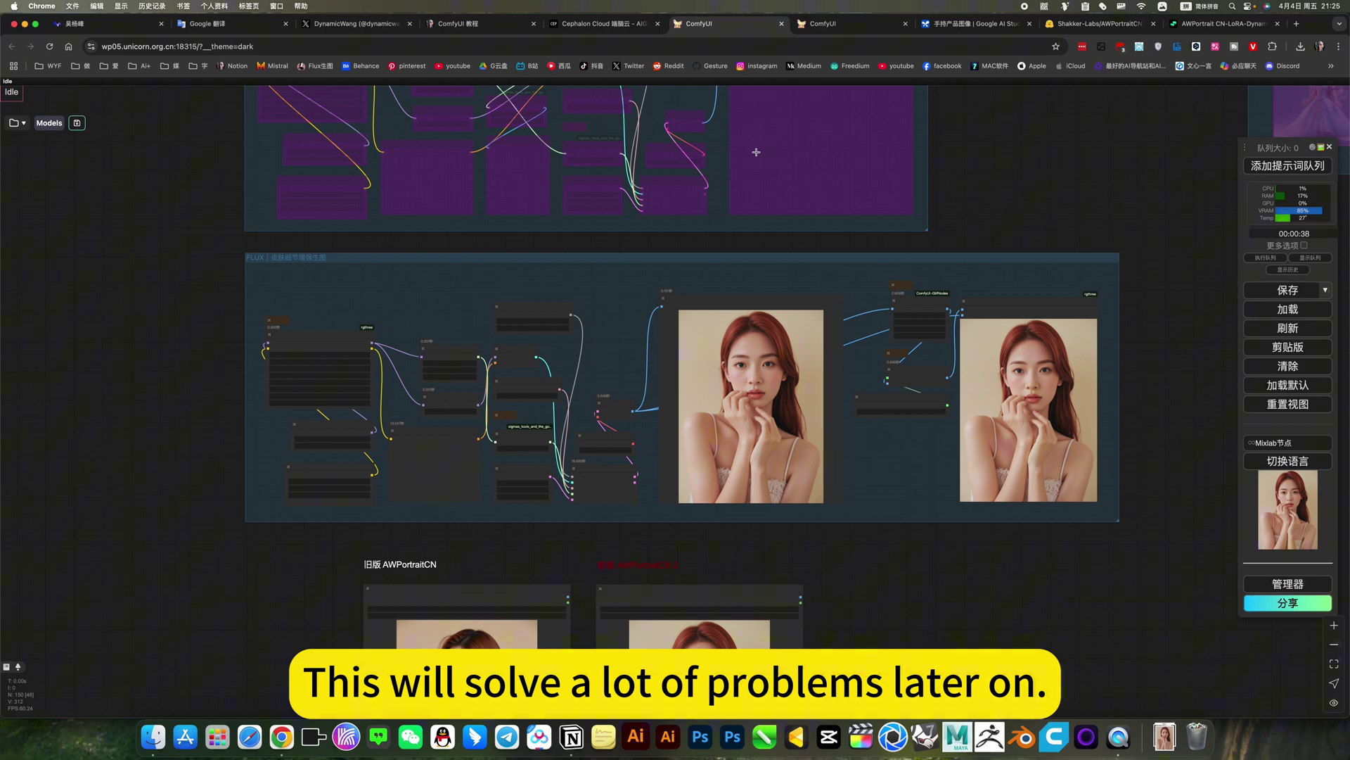
Switch to the Google AI Studio chat and examine the model portrait, the serum bottle photo and the combined product-holding image
left_click(971, 24)
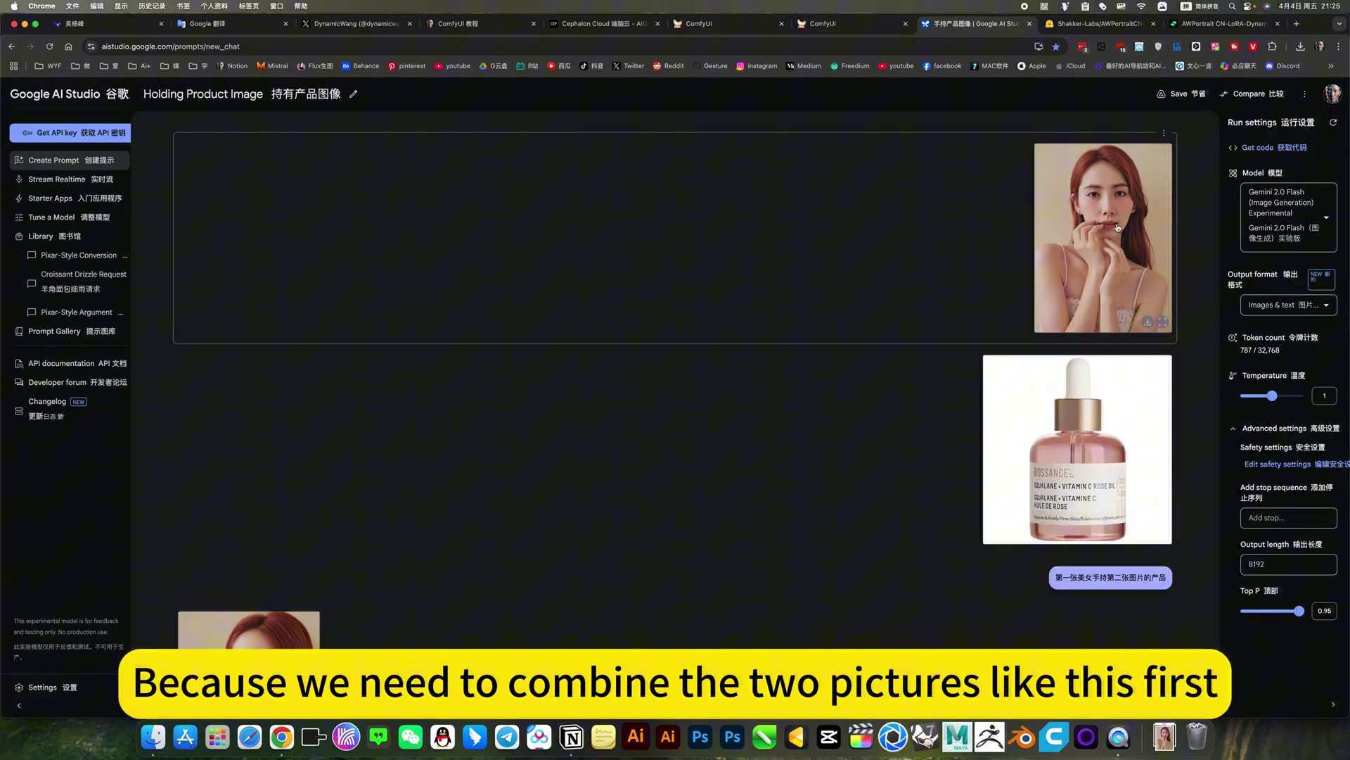
scroll(658, 571, "down", 4)
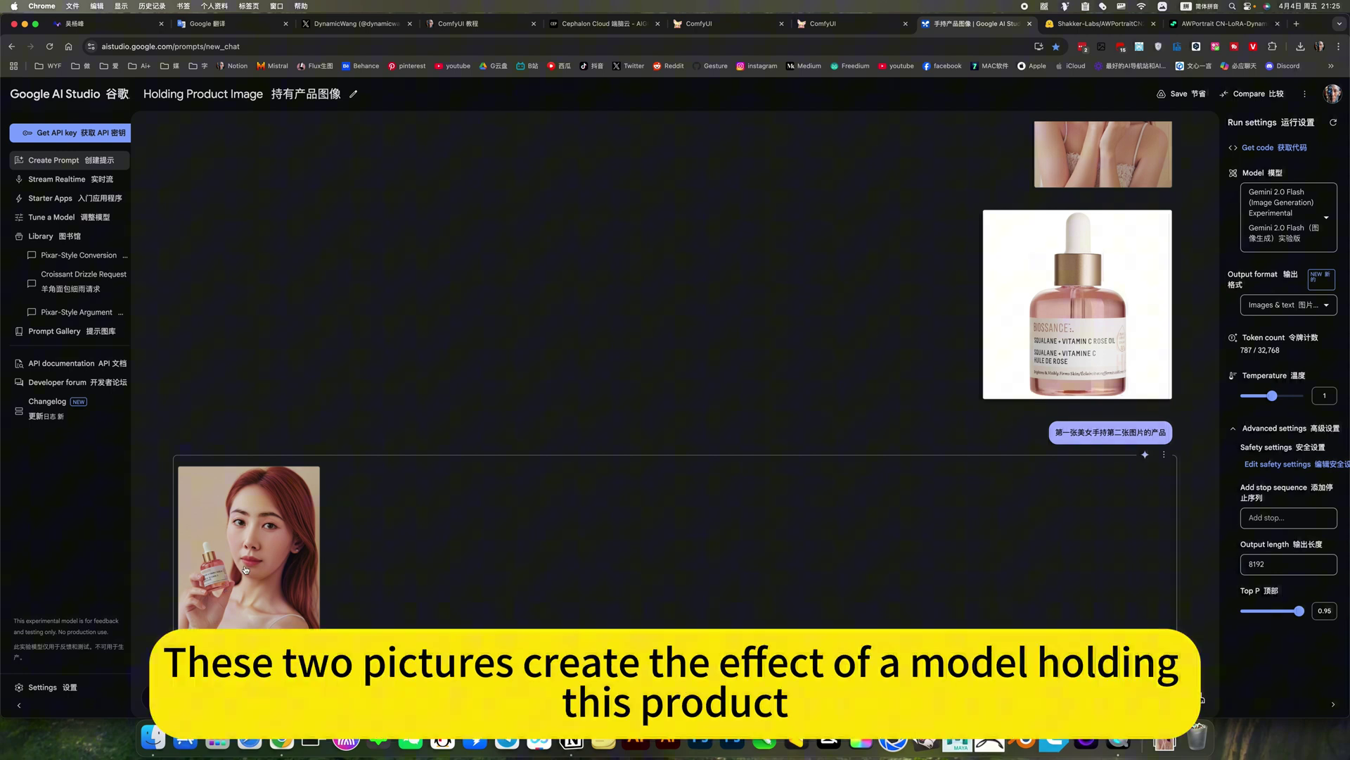
scroll(613, 444, "up", 4)
scroll(613, 443, "down", 4)
scroll(893, 302, "up", 2)
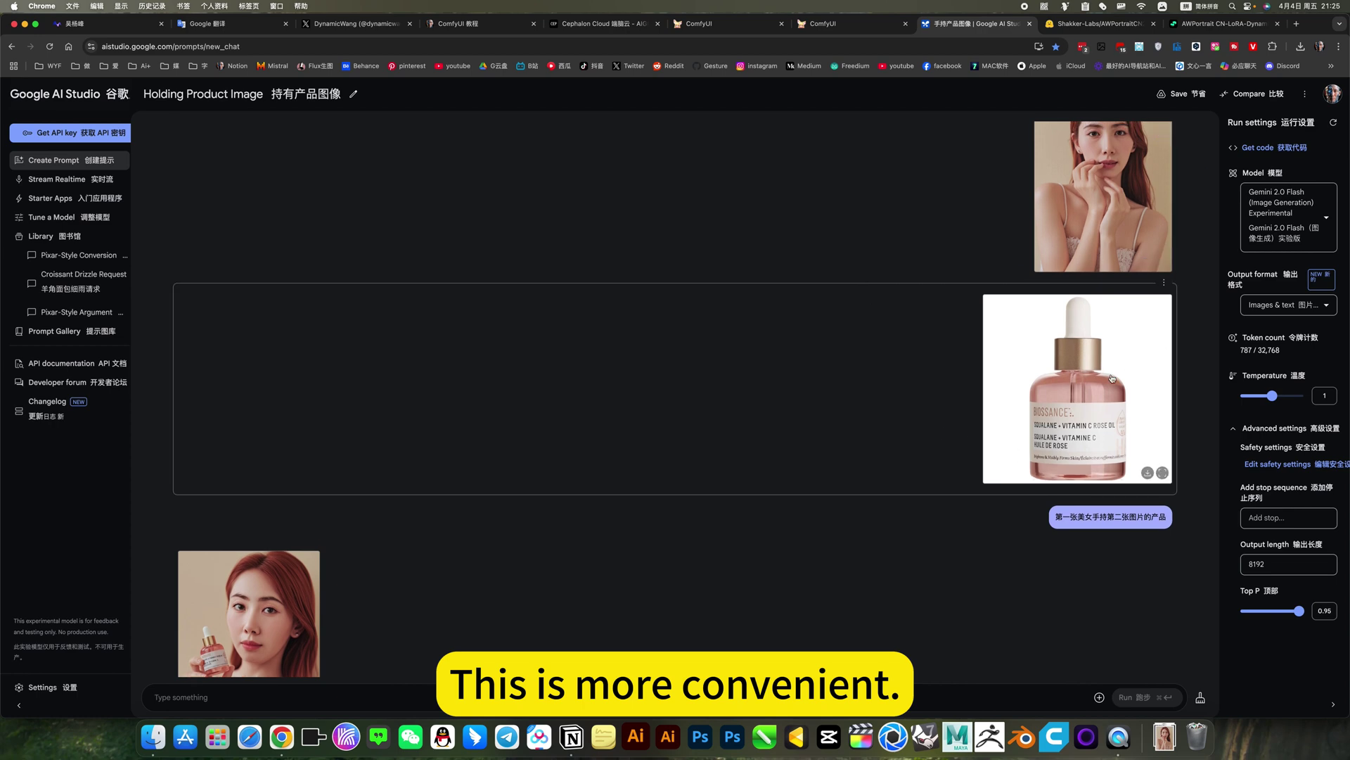
Switch to the Cephalon Cloud site and look at the ComfyUI image among its popular applications
left_click(698, 23)
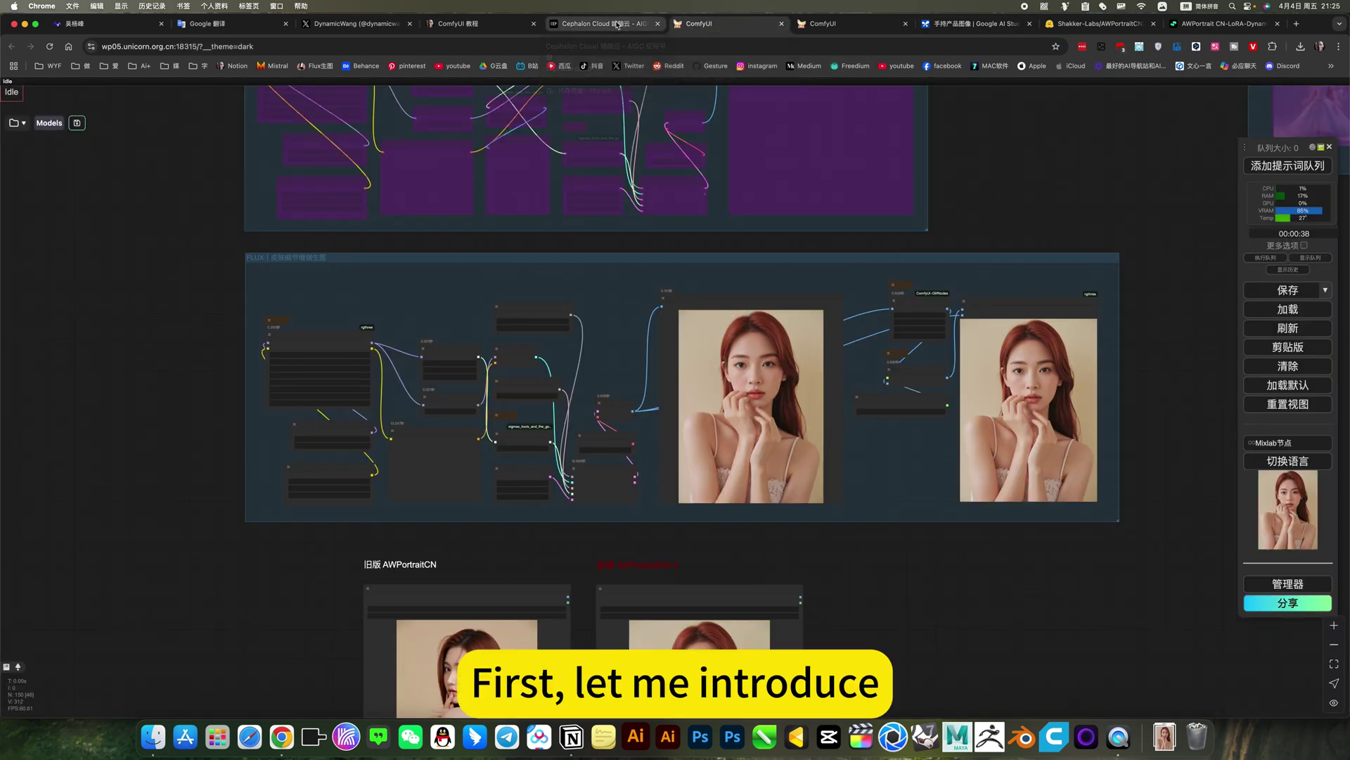
left_click(617, 25)
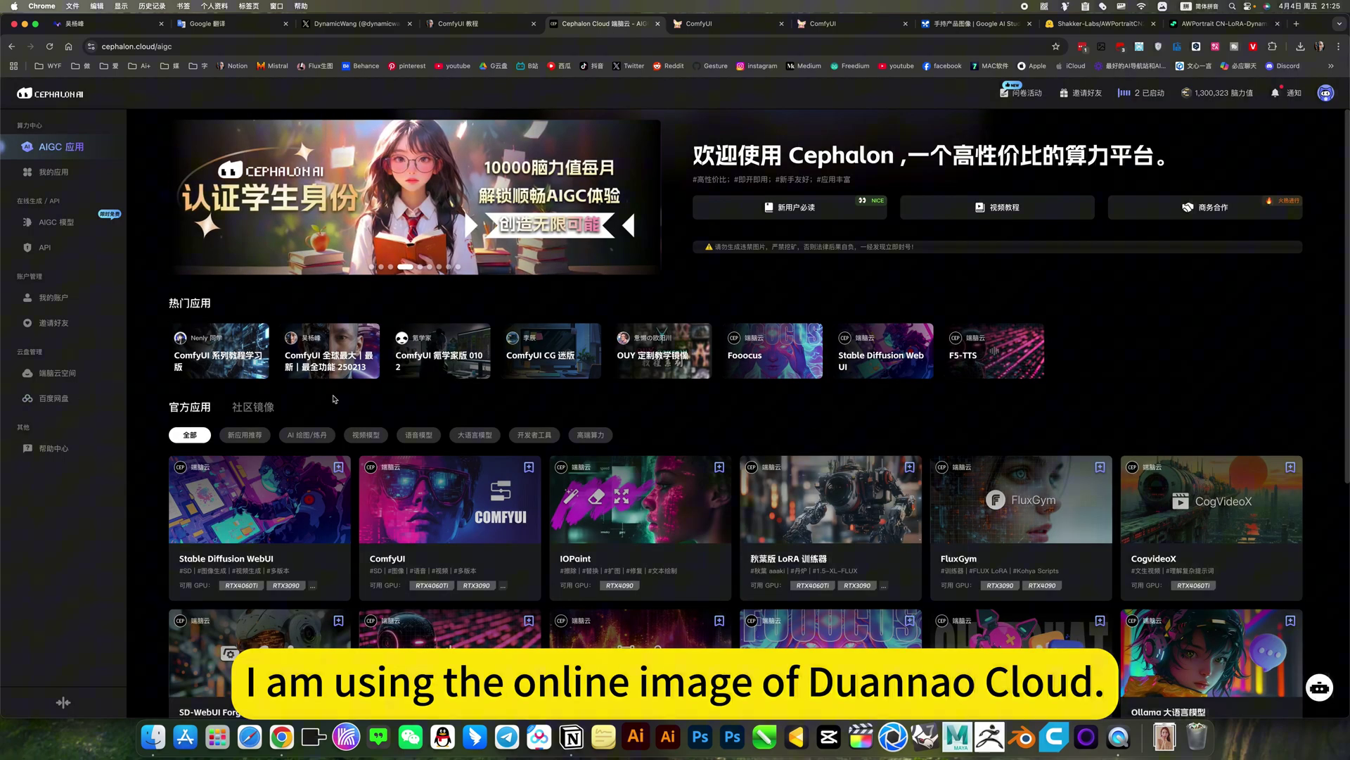
mouse_move(334, 364)
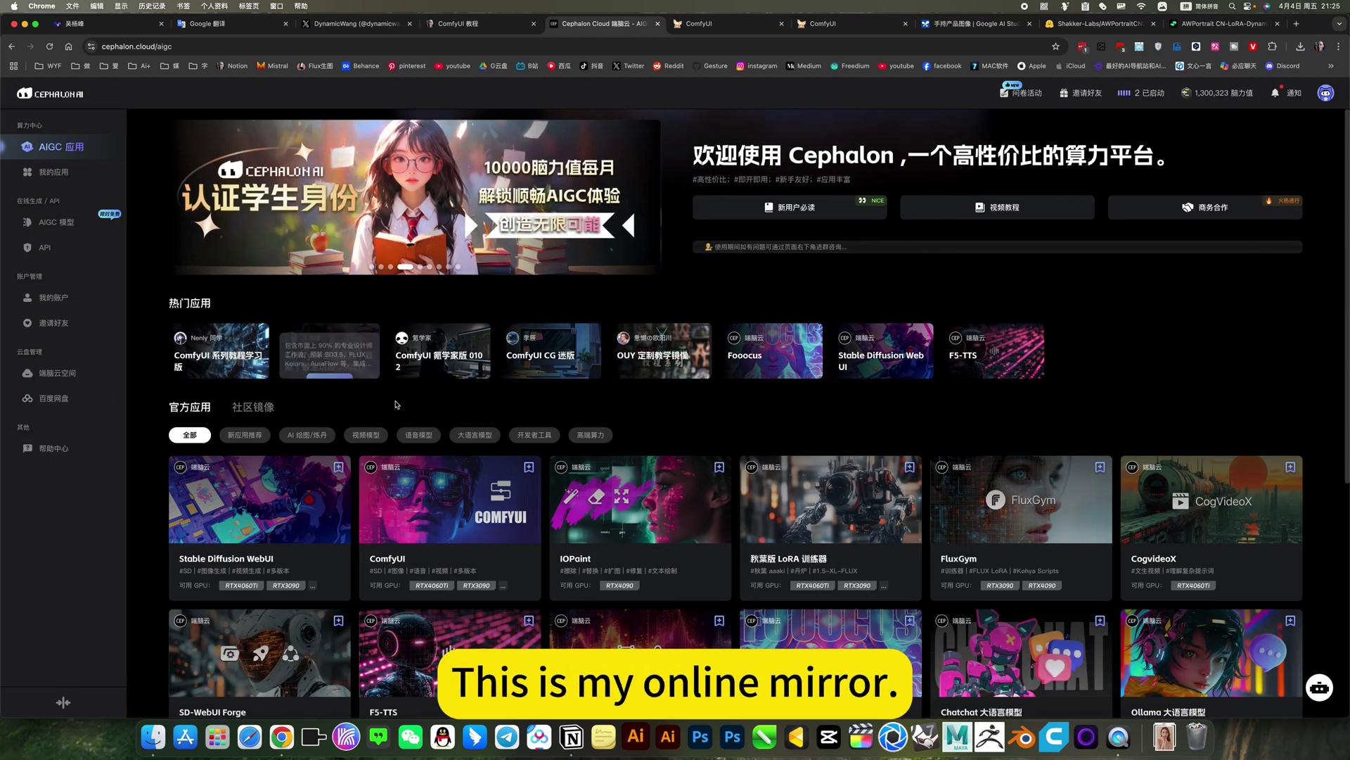
Return to the ComfyUI portrait workflow and examine its FLUX skin detail group and LoRA stack loader settings
left_click(706, 29)
scroll(316, 287, "up", 6)
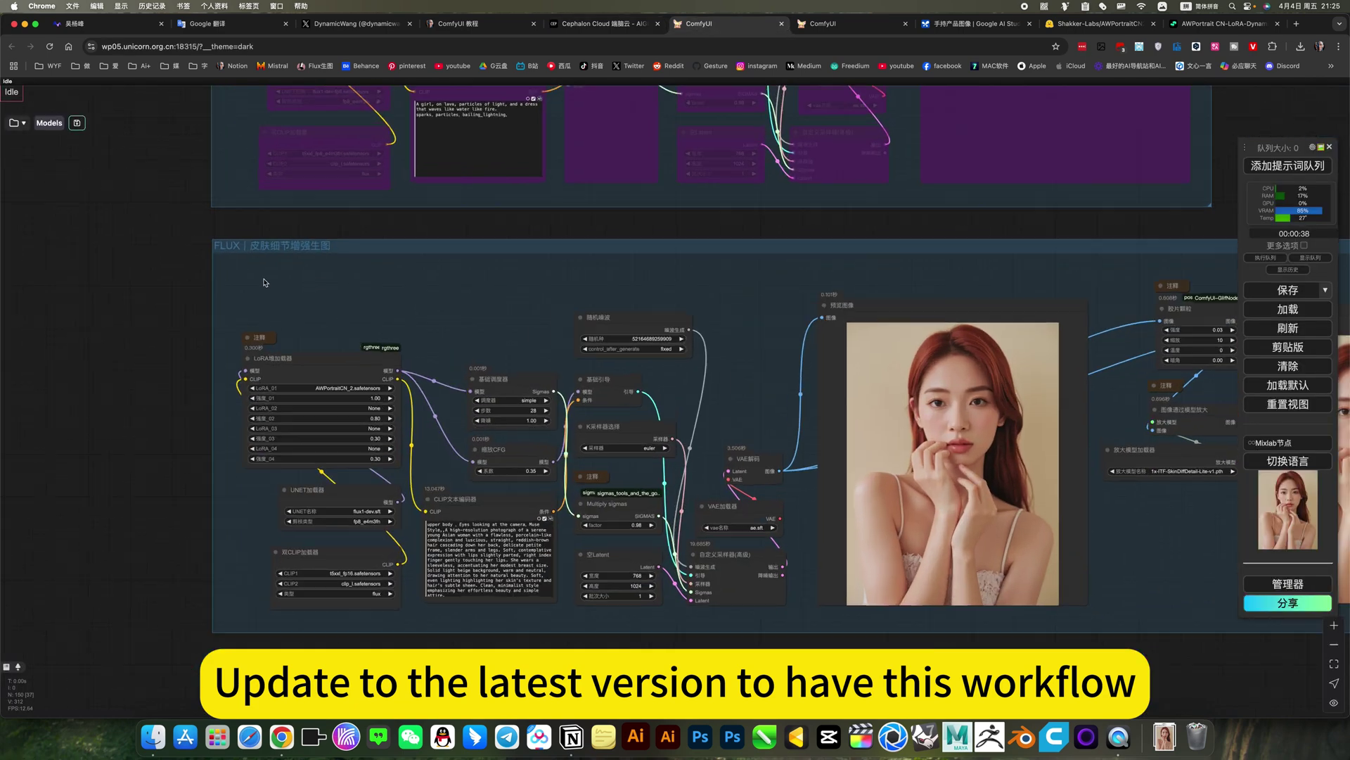
scroll(434, 285, "down", 6)
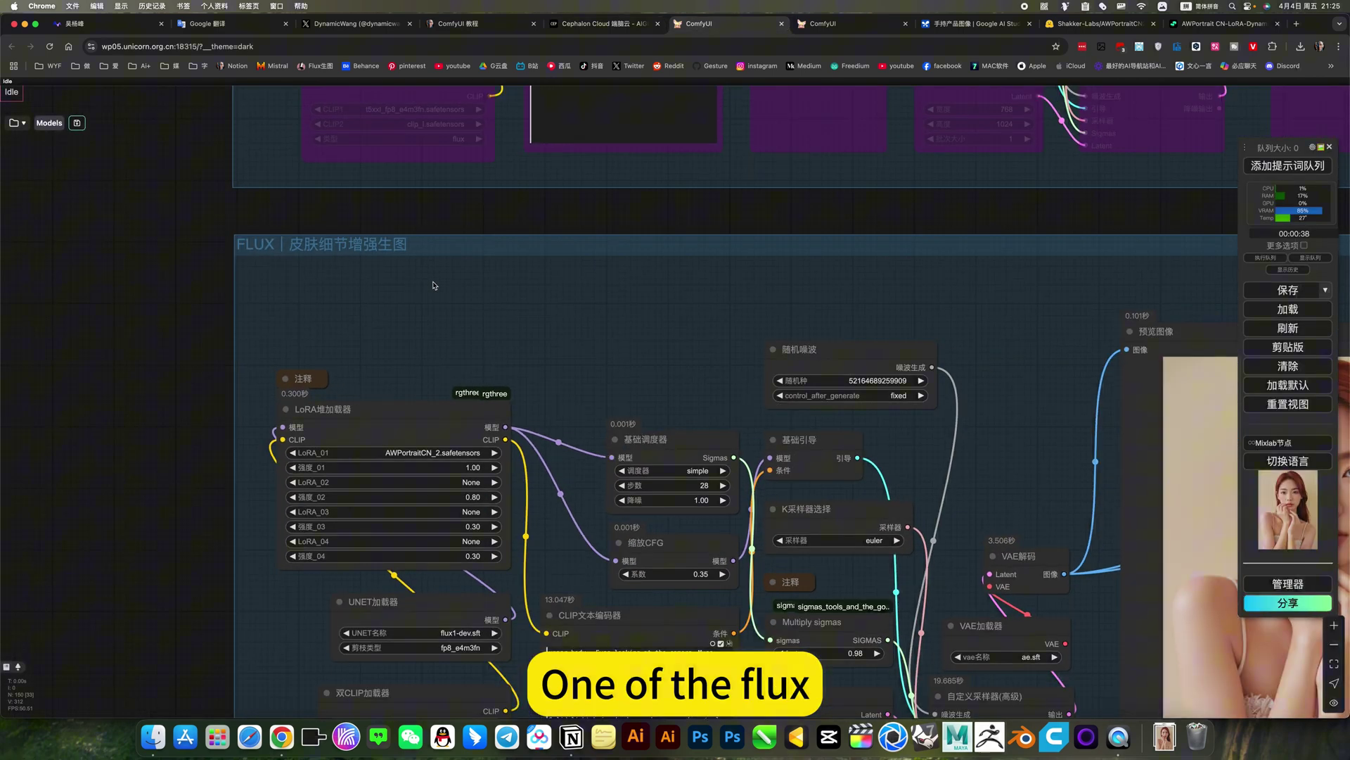
scroll(386, 388, "up", 6)
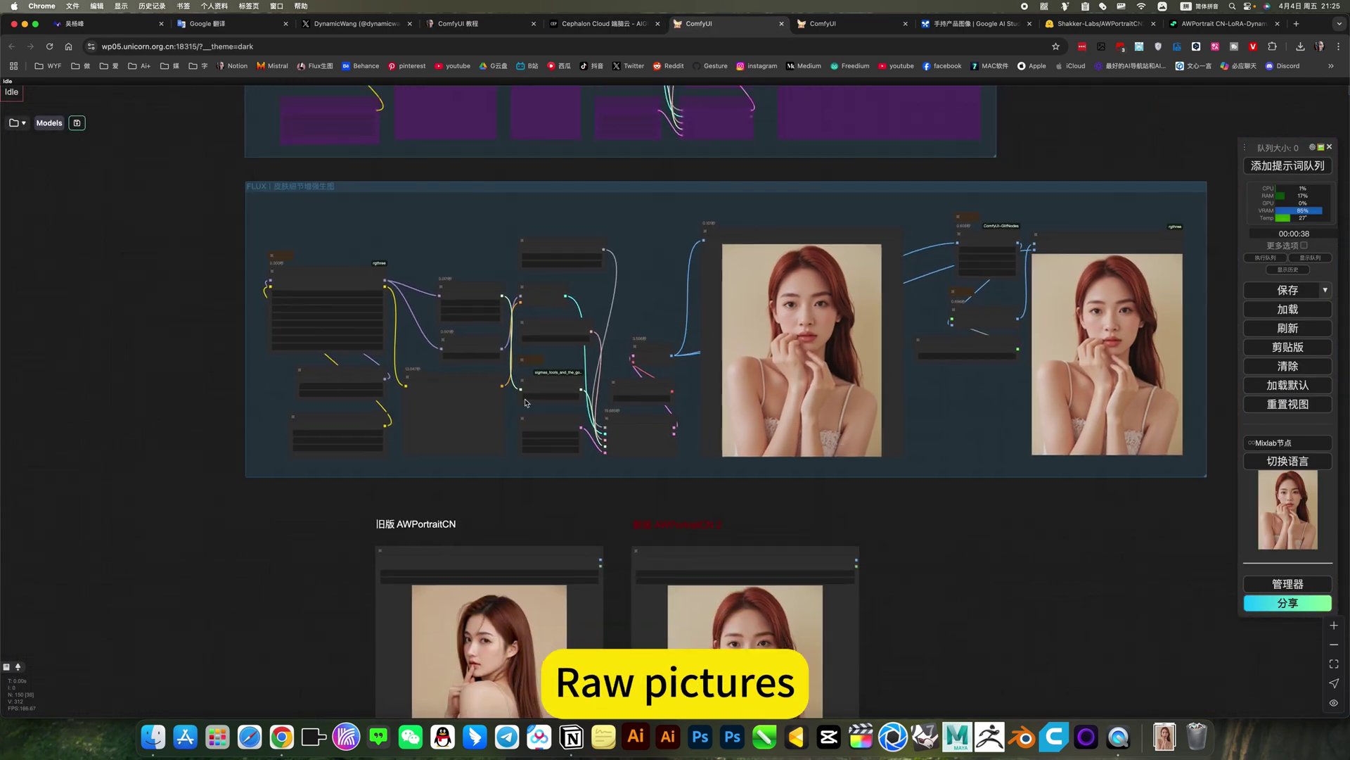
scroll(387, 387, "up", 5)
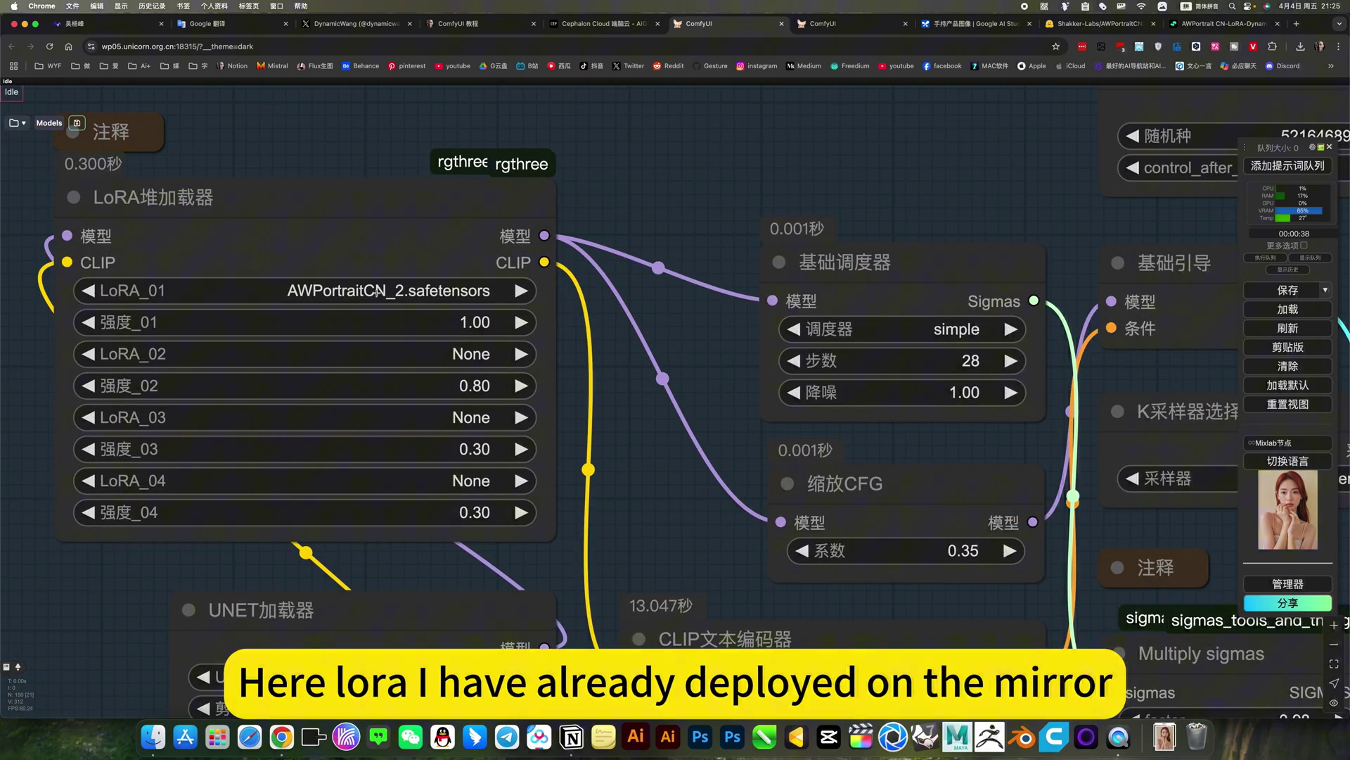
scroll(411, 293, "down", 8)
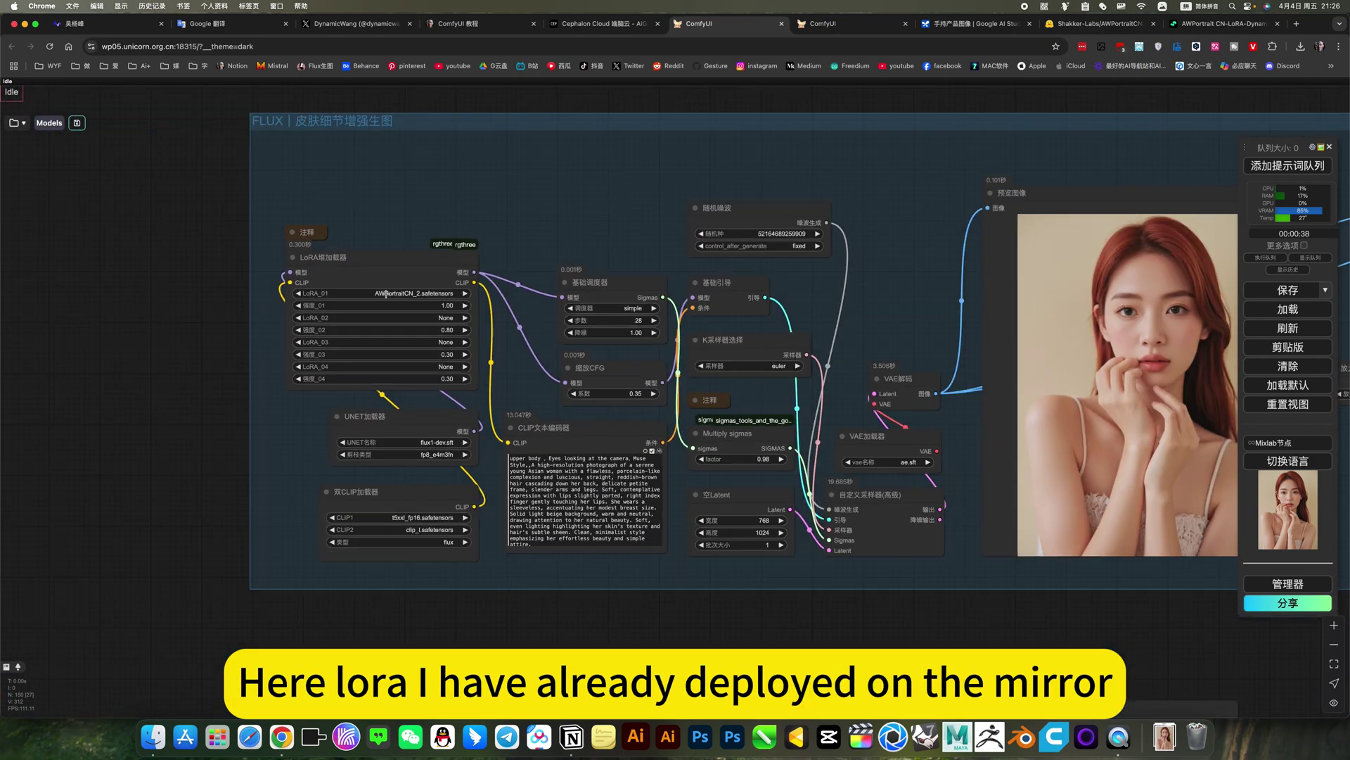
scroll(547, 401, "down", 4)
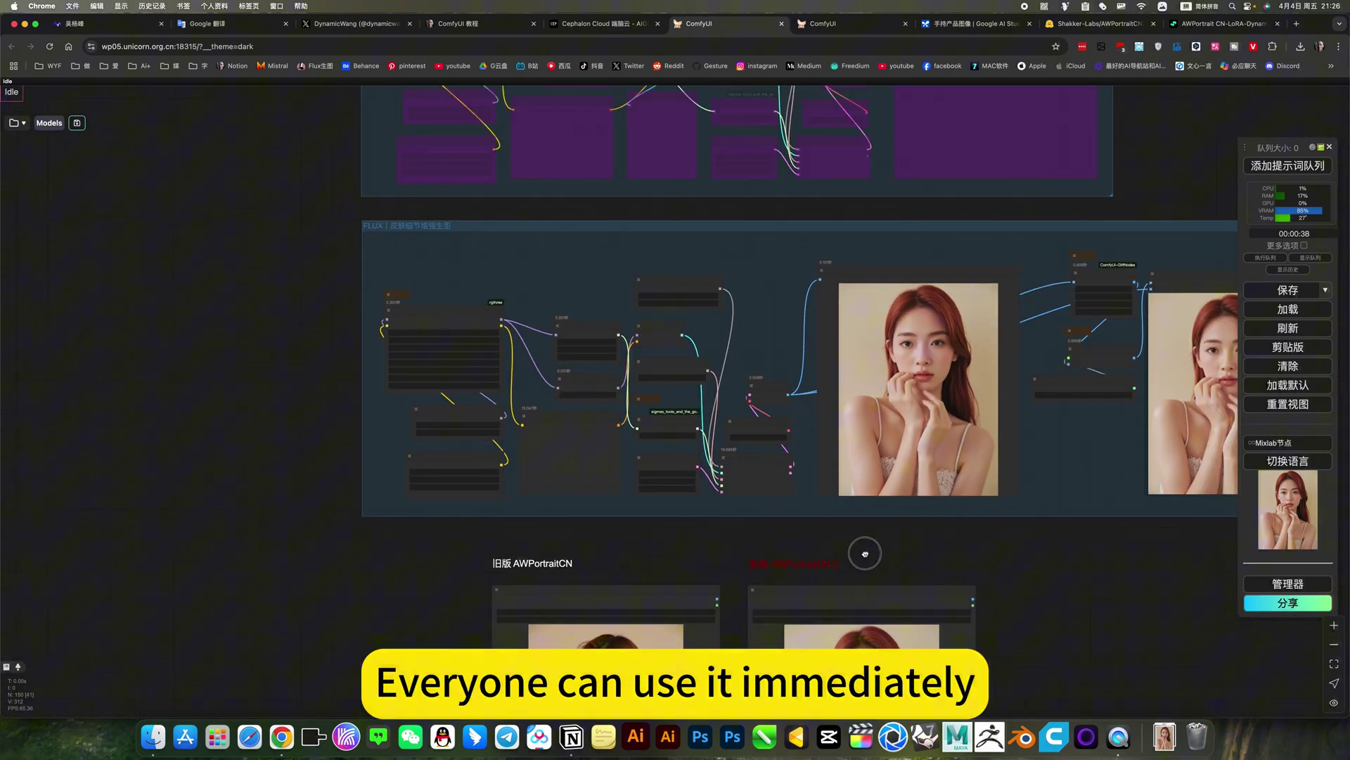
Examine the preview image, film grain, model upscale and image comparison nodes of the FLUX portrait workflow
left_click_drag(865, 553, 599, 558)
scroll(704, 398, "up", 6)
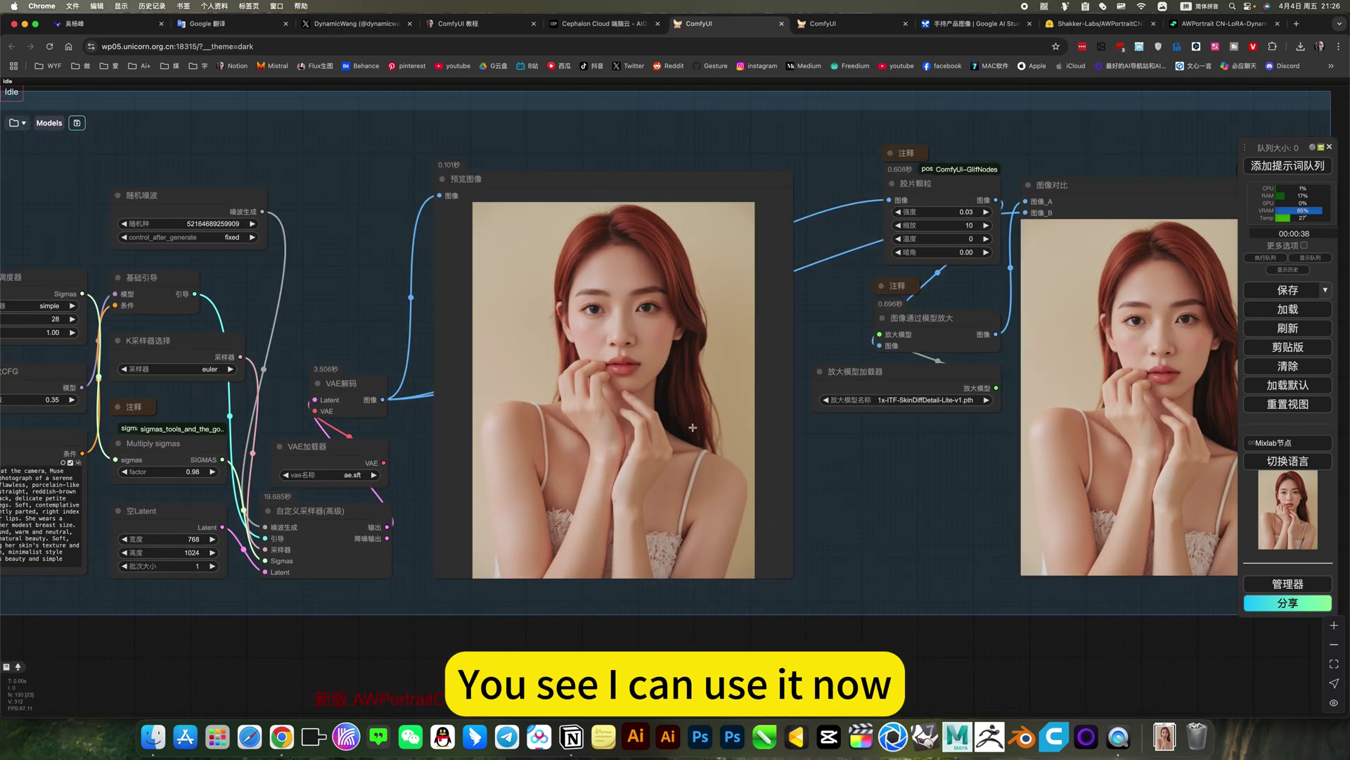
scroll(693, 427, "down", 6)
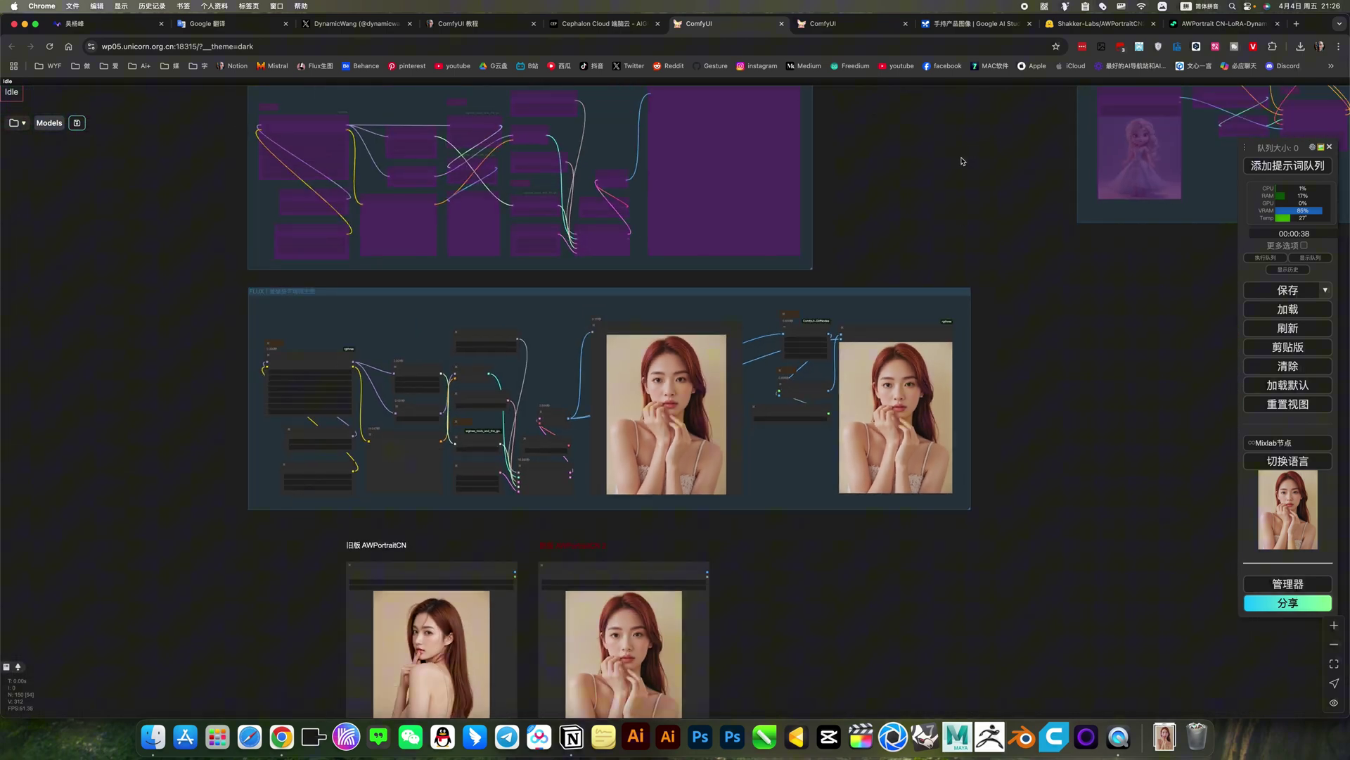
left_click_drag(983, 224, 1085, 256)
scroll(827, 427, "up", 7)
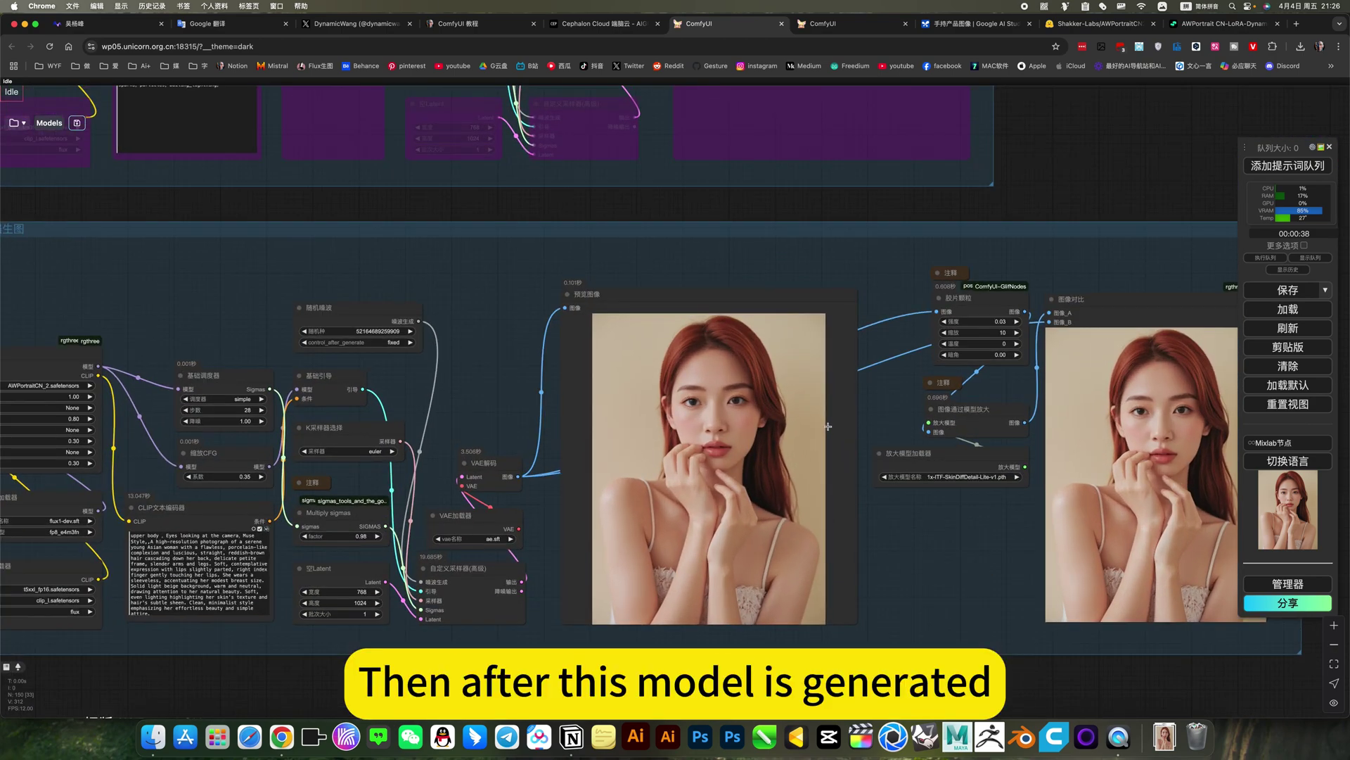
scroll(828, 426, "up", 3)
Switch to the second ComfyUI workflow, ACE Plus FFT, and examine its reference face, masked portrait, processor settings and face-replacement result
left_click(835, 25)
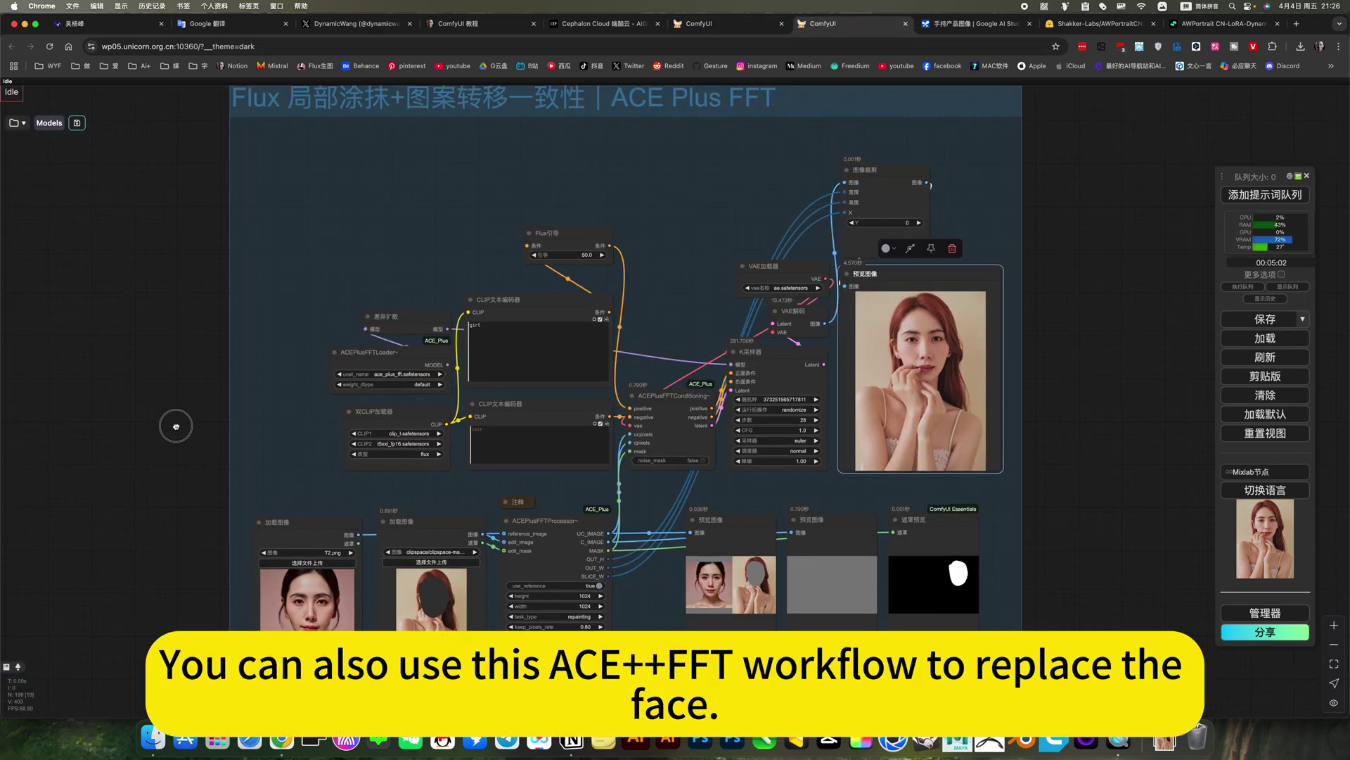
scroll(399, 258, "up", 4)
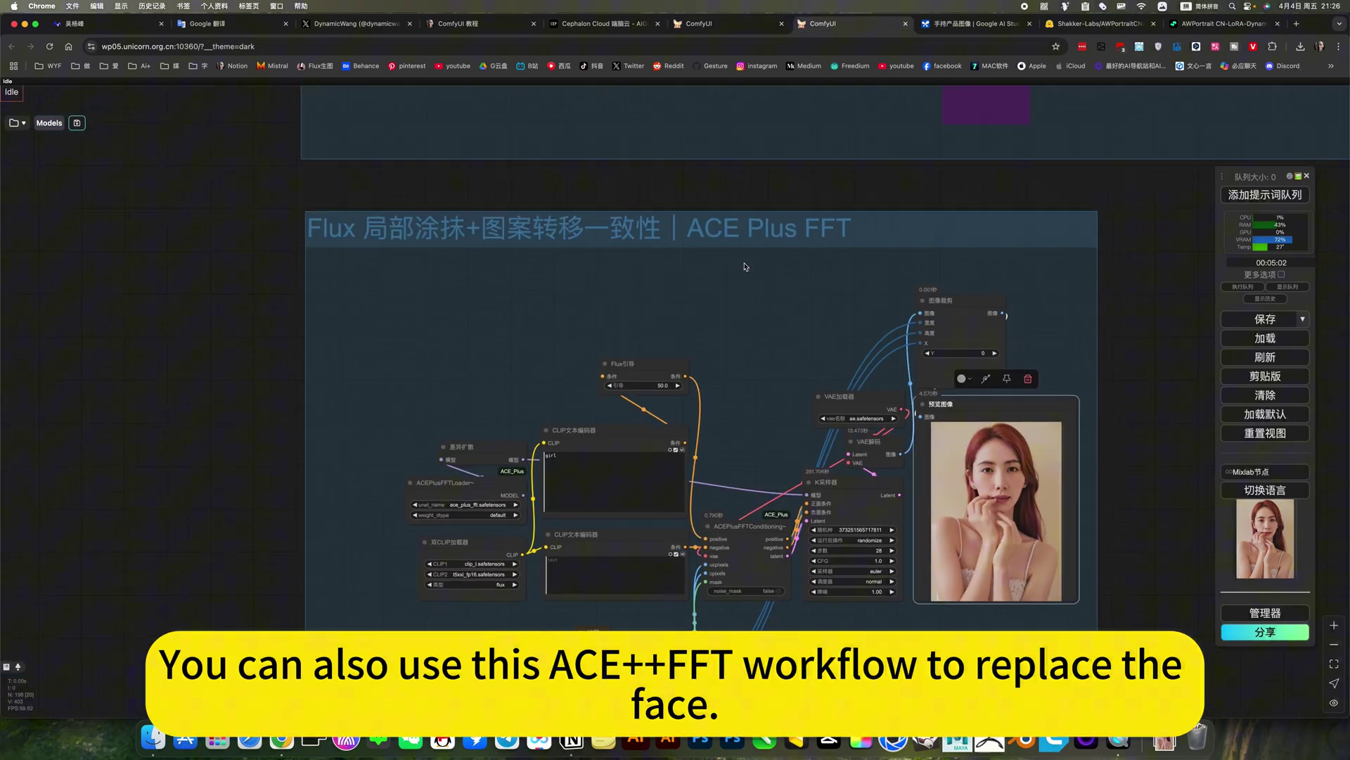
left_click_drag(217, 478, 208, 210)
scroll(392, 459, "up", 8)
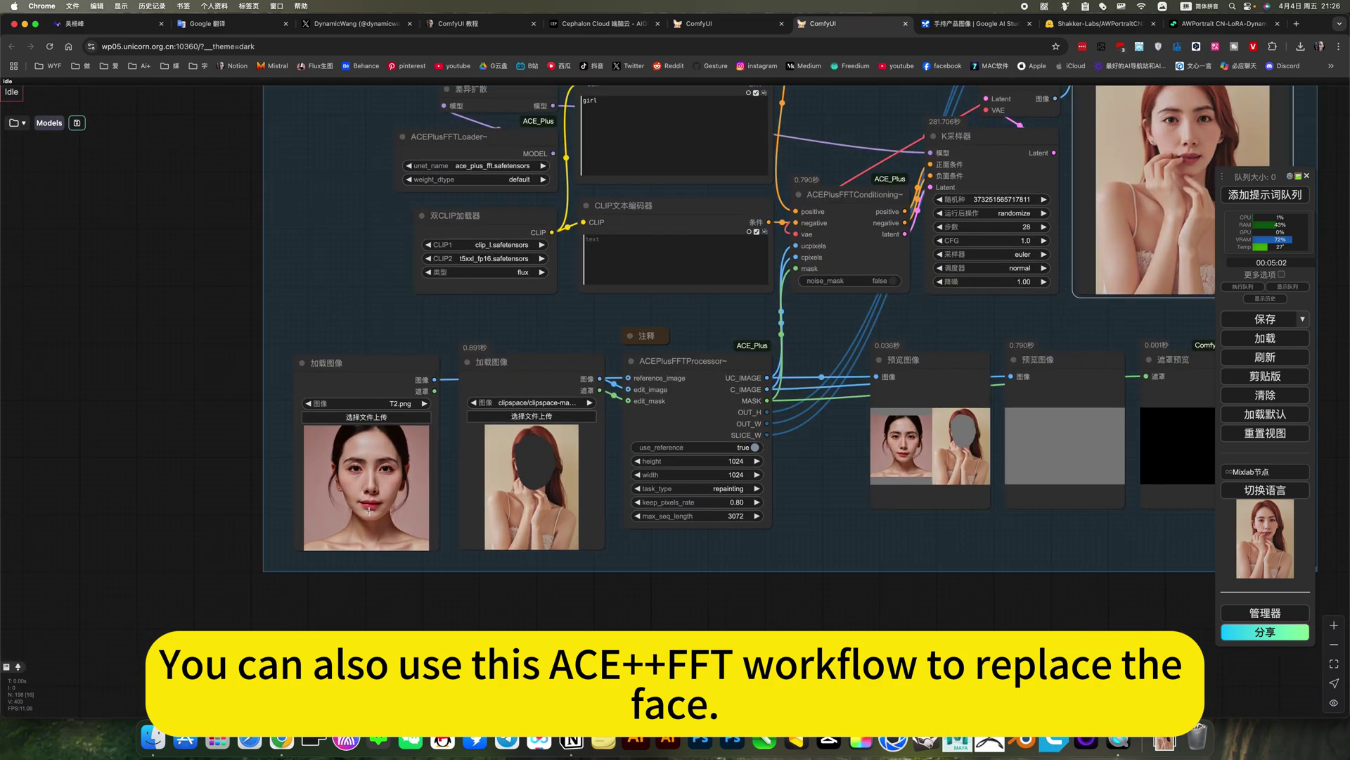
scroll(625, 482, "down", 6)
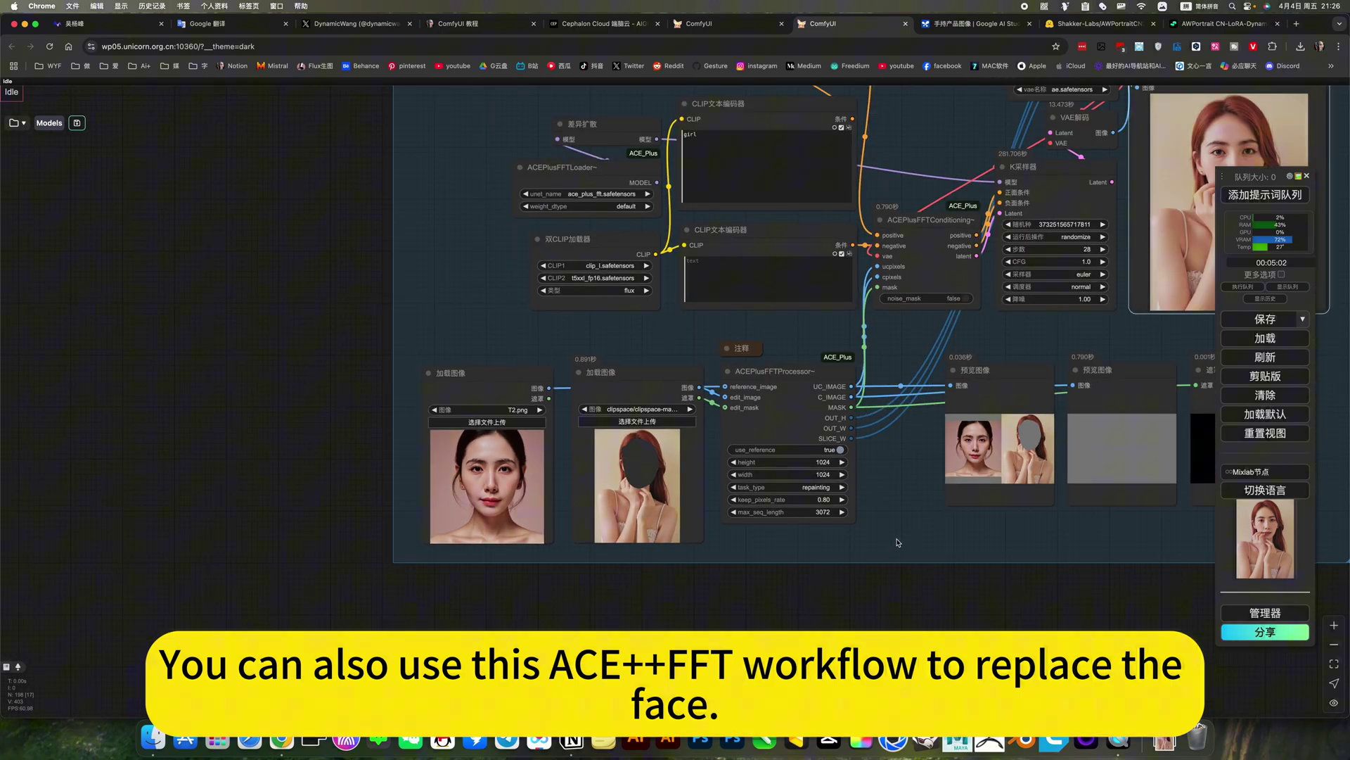
left_click_drag(610, 605, 221, 694)
scroll(840, 223, "up", 5)
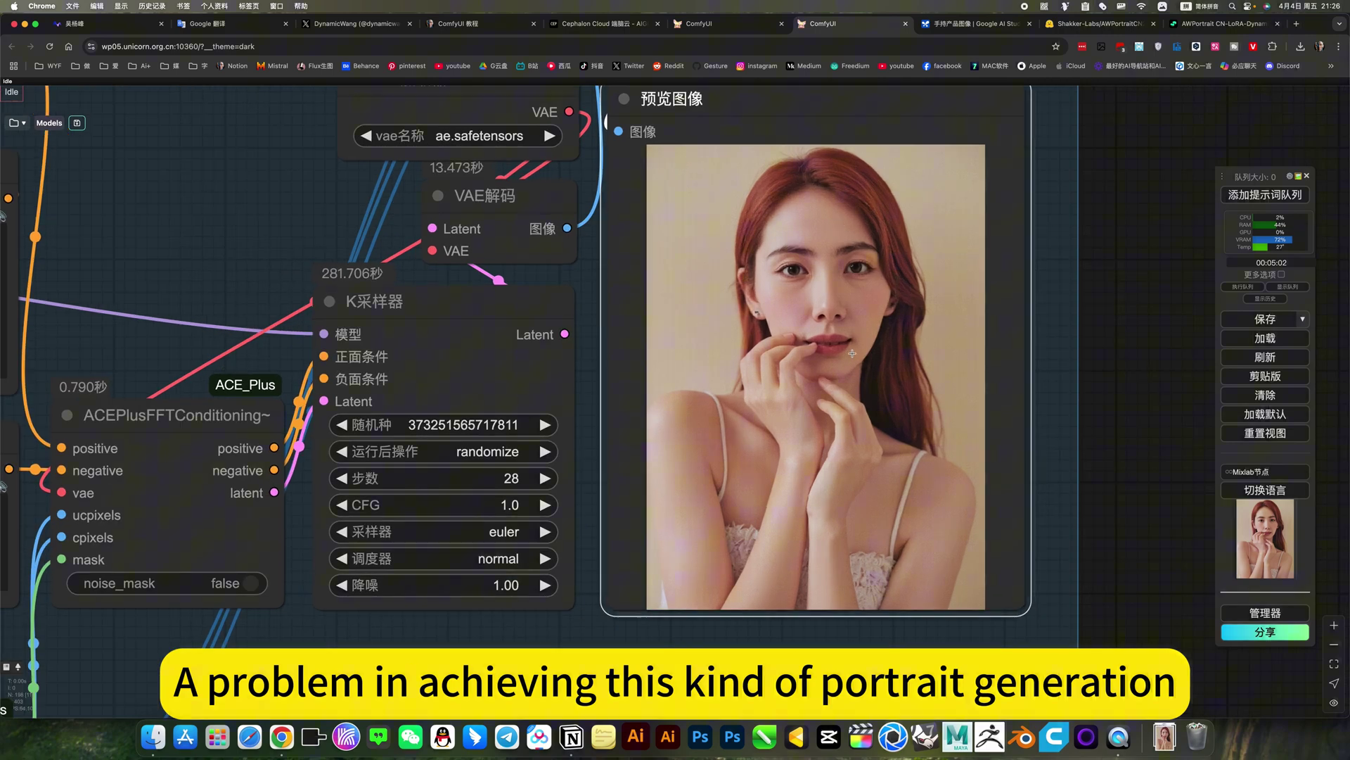
scroll(837, 310, "down", 6)
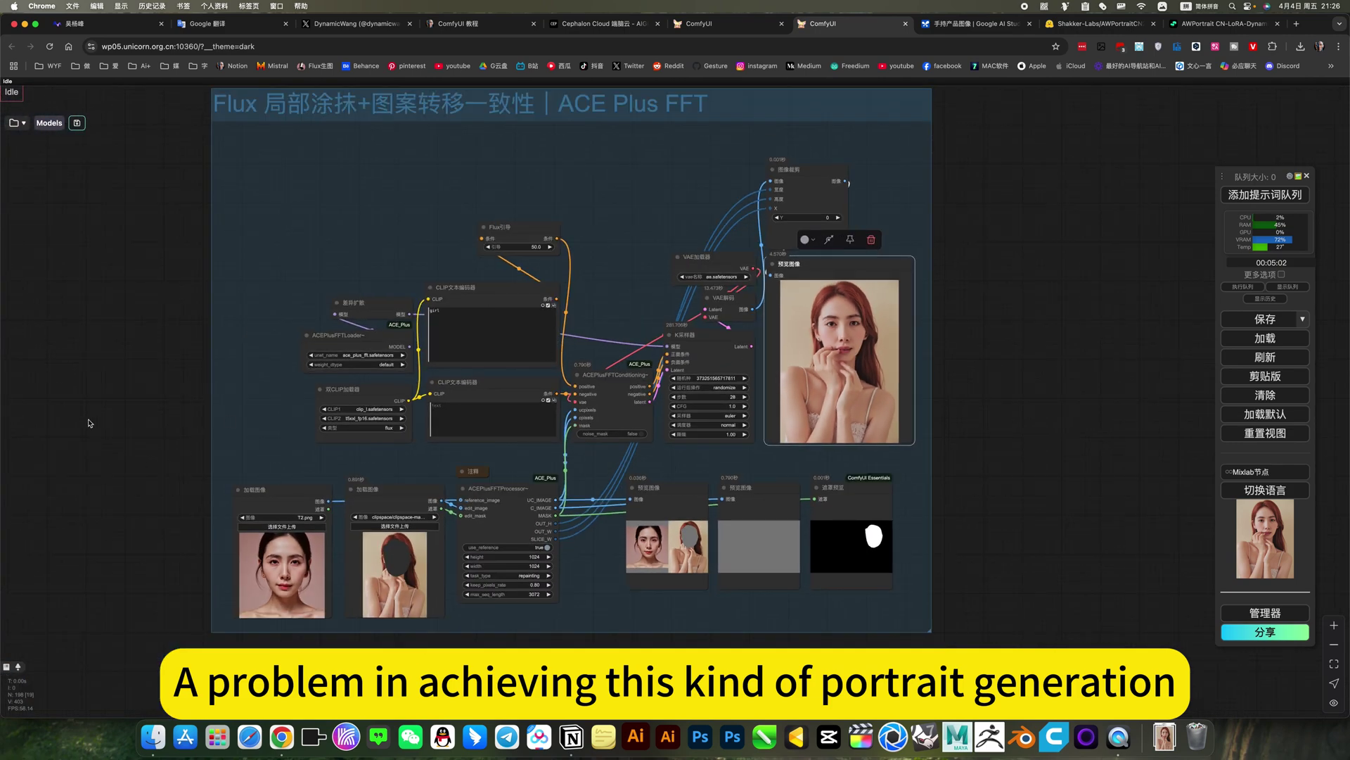
left_click_drag(132, 345, 181, 392)
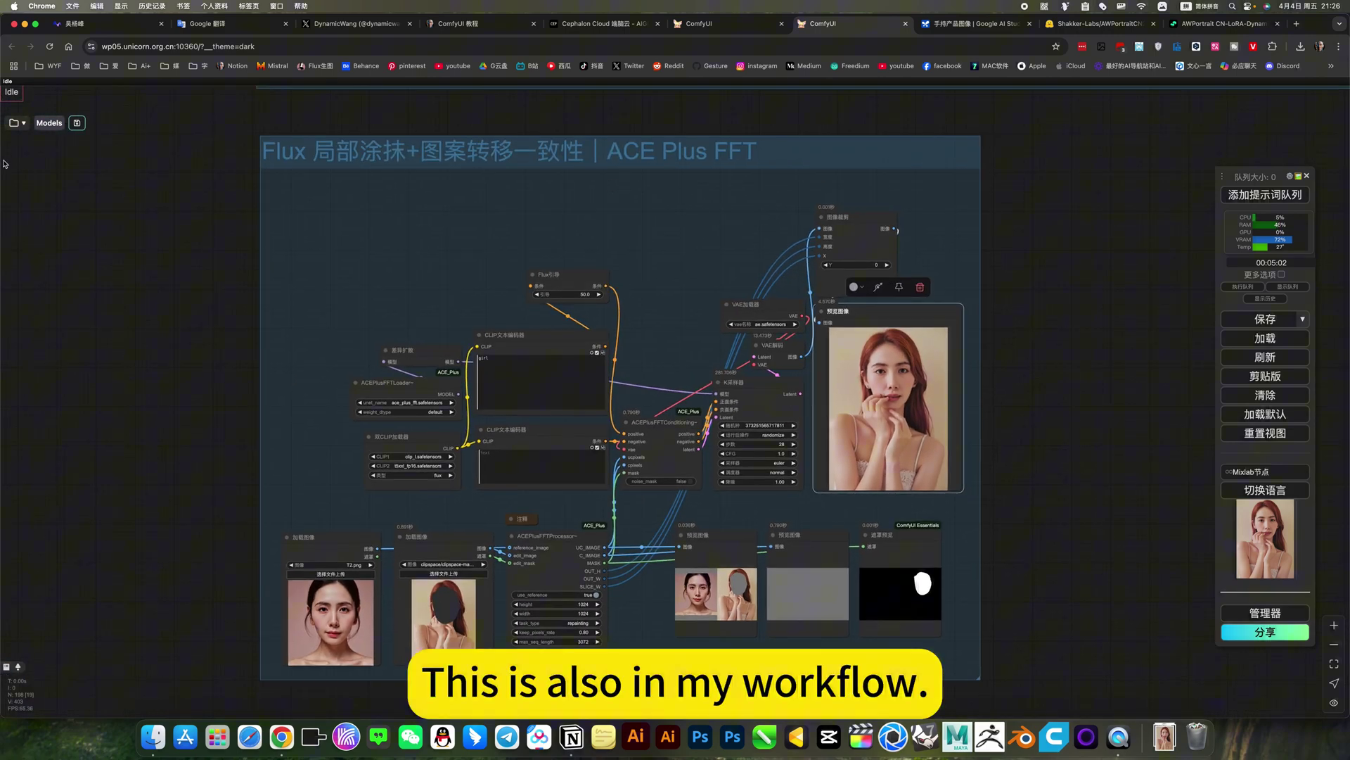
Browse the saved workflows in the 图像类 folder of the workspace to locate Flux 图案转移一致性 | ACE
left_click(14, 122)
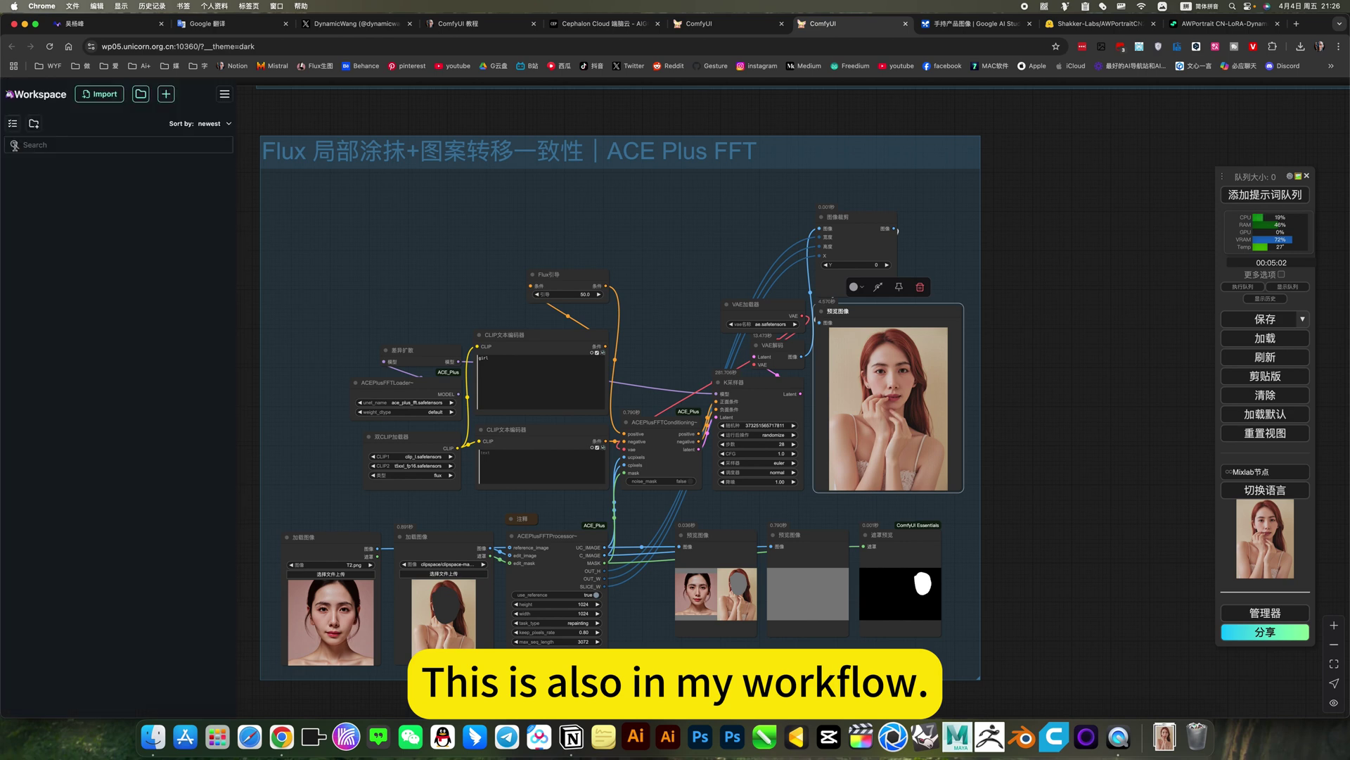
left_click(22, 166)
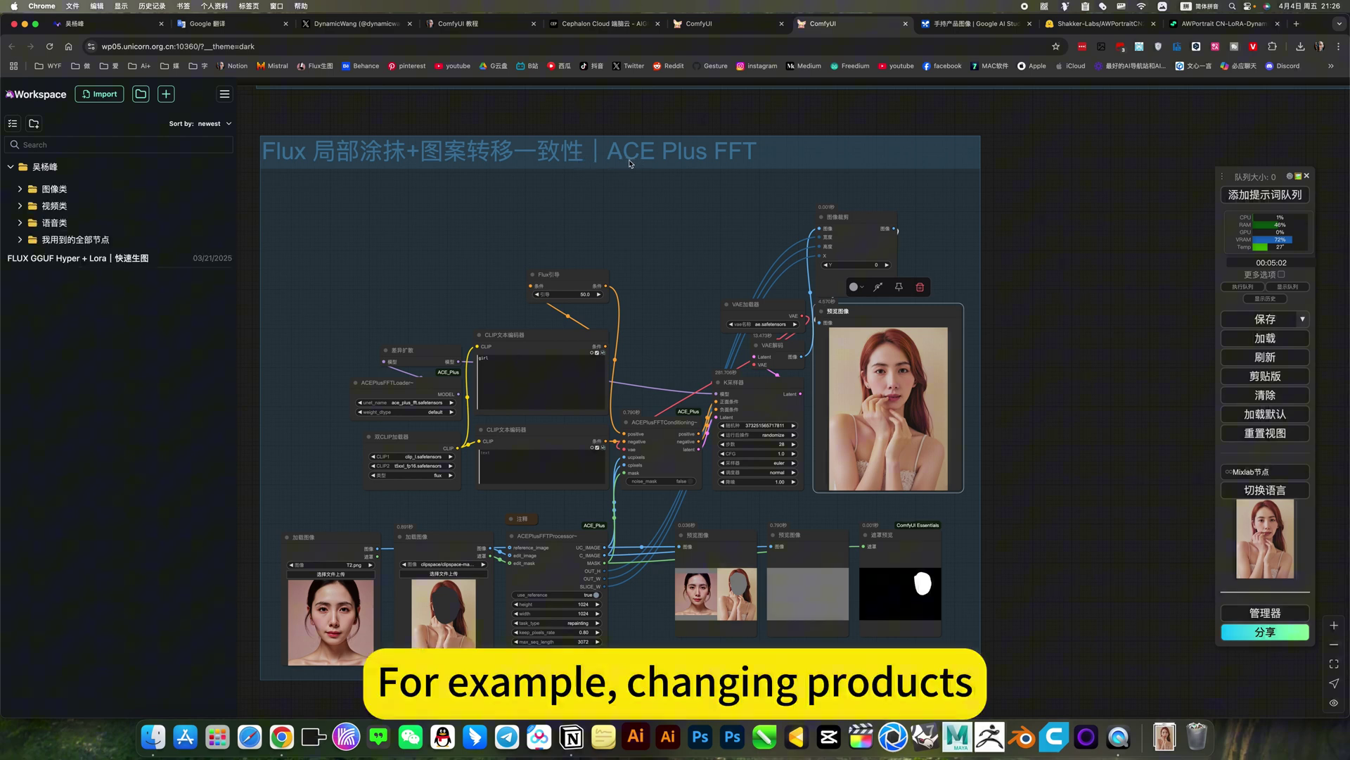
left_click(20, 190)
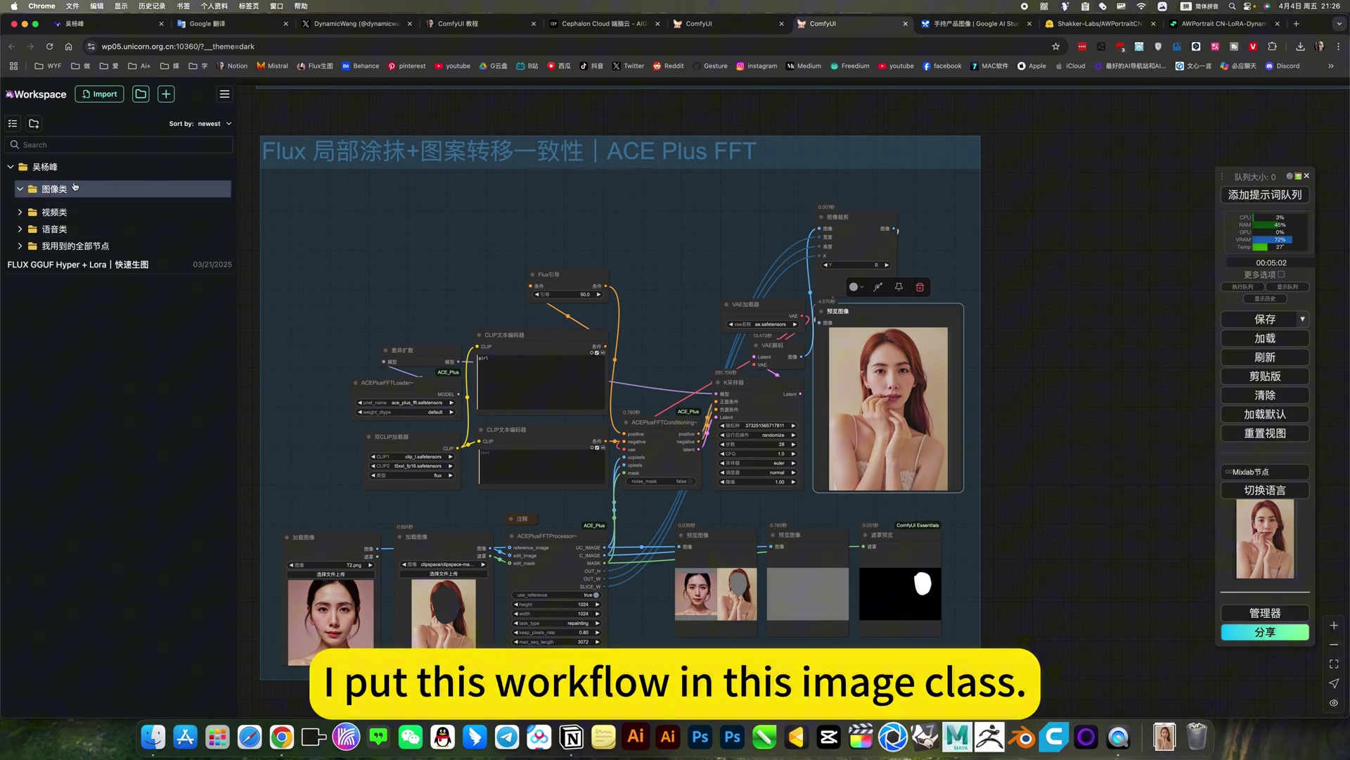
scroll(84, 560, "down", 5)
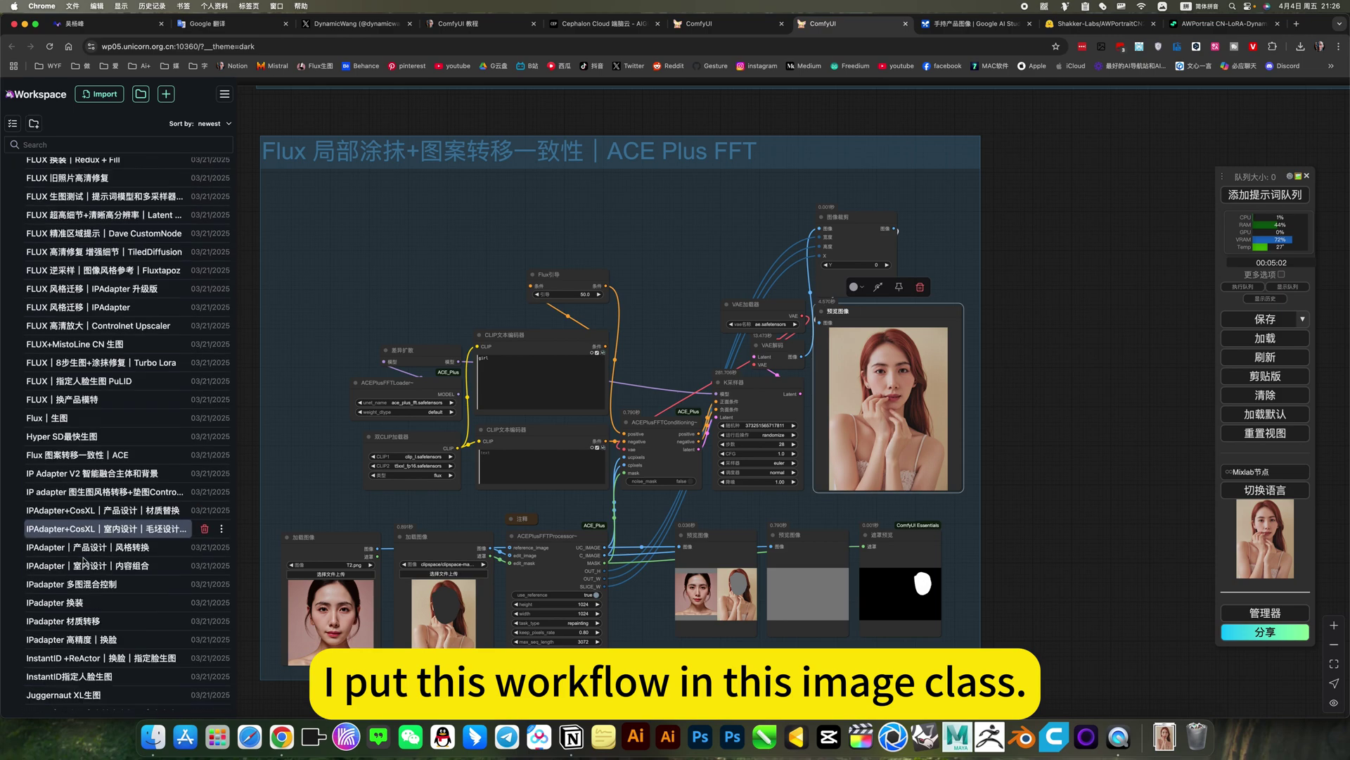
scroll(83, 561, "down", 5)
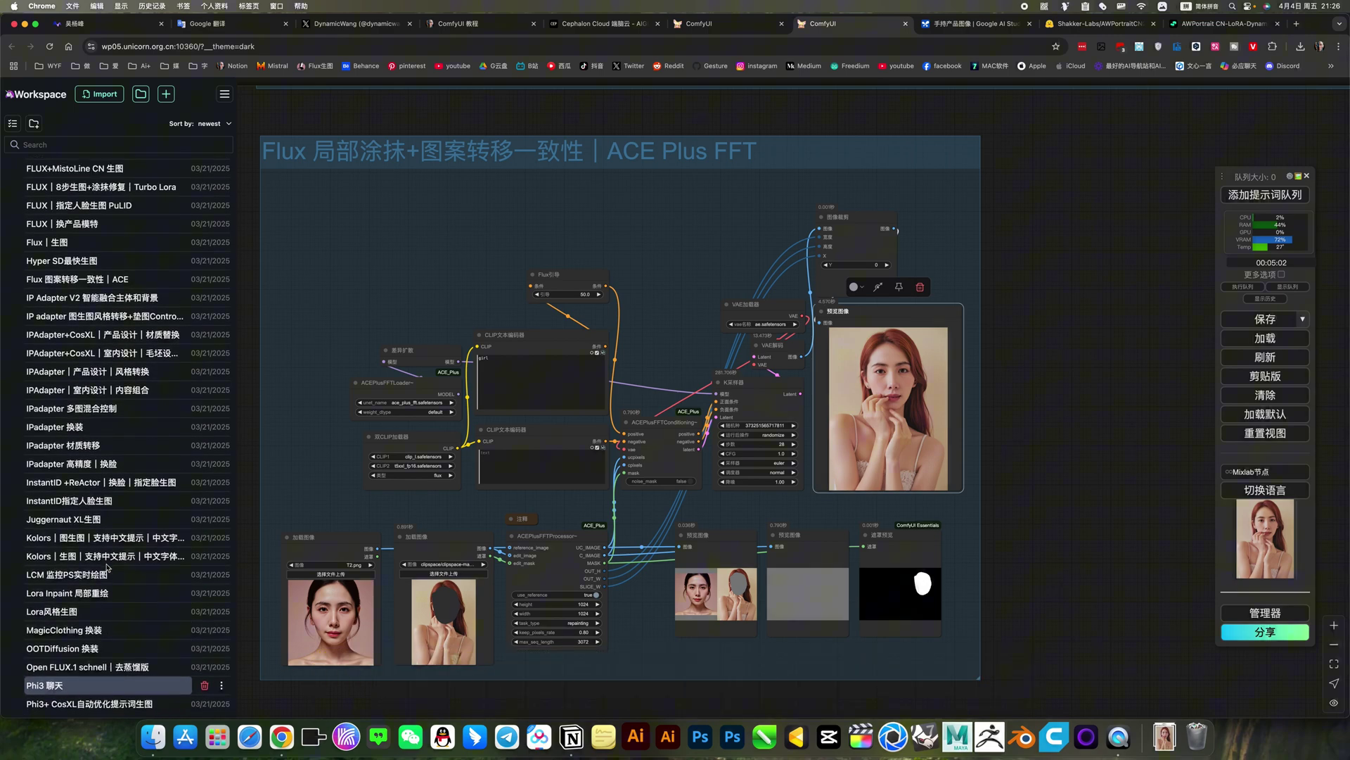
scroll(107, 562, "up", 4)
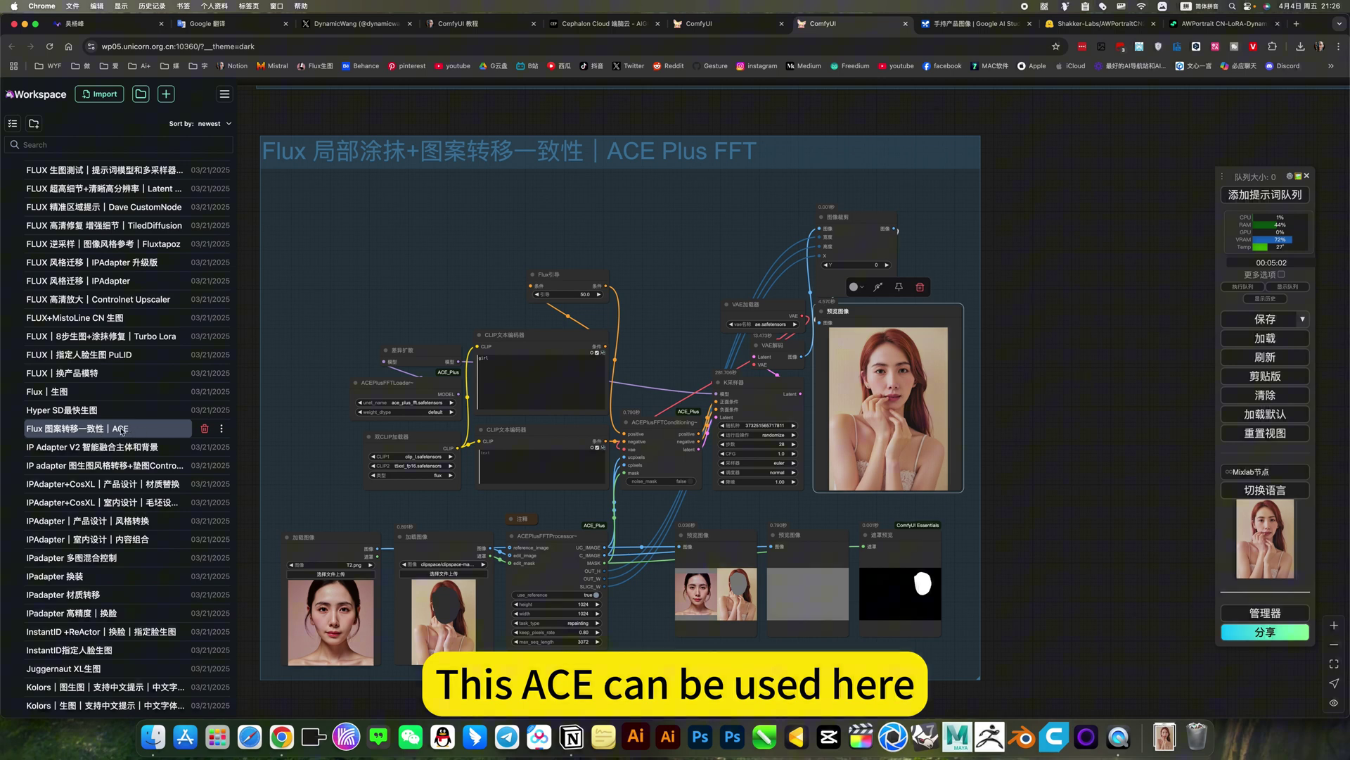
left_click(1080, 358)
Look over the other workflow groups on the canvas and return to a close view of the ACE Plus FFT group
scroll(1048, 365, "down", 7)
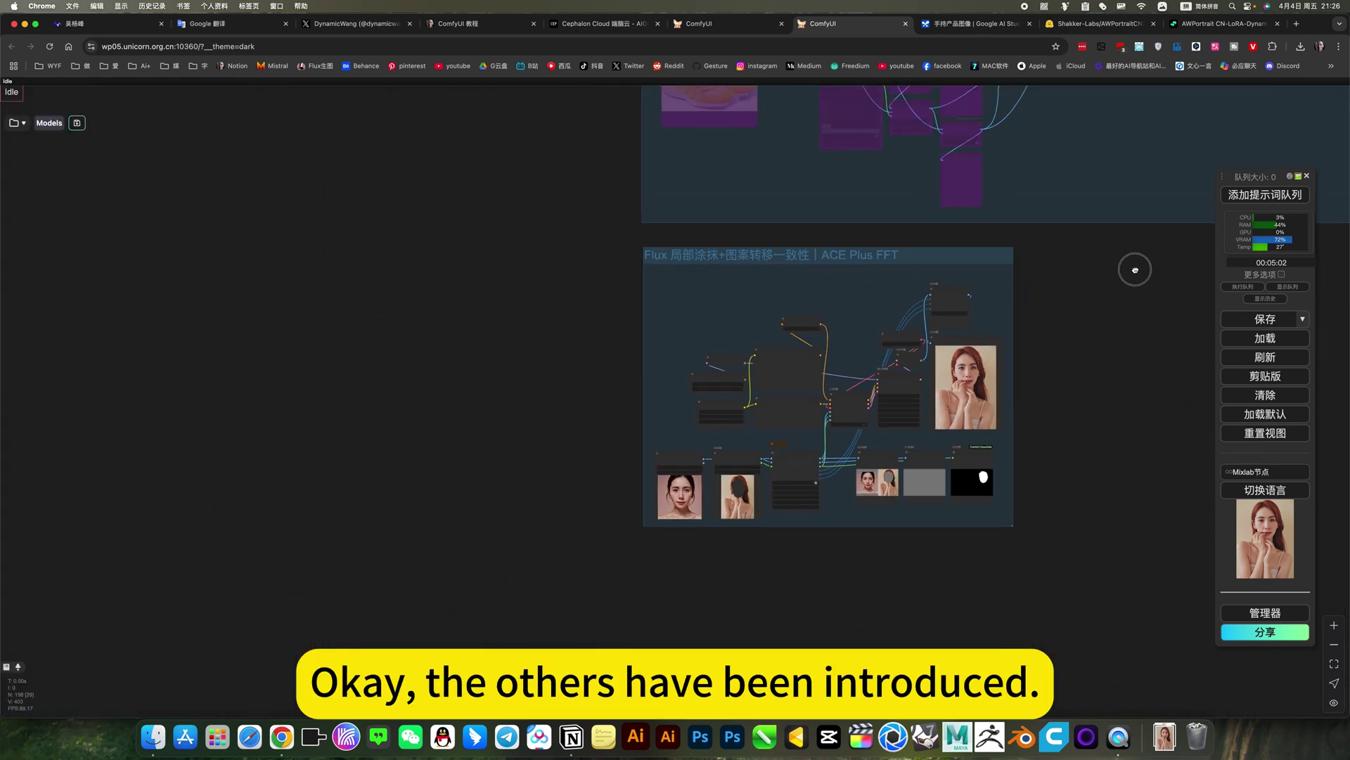
scroll(943, 443, "down", 8)
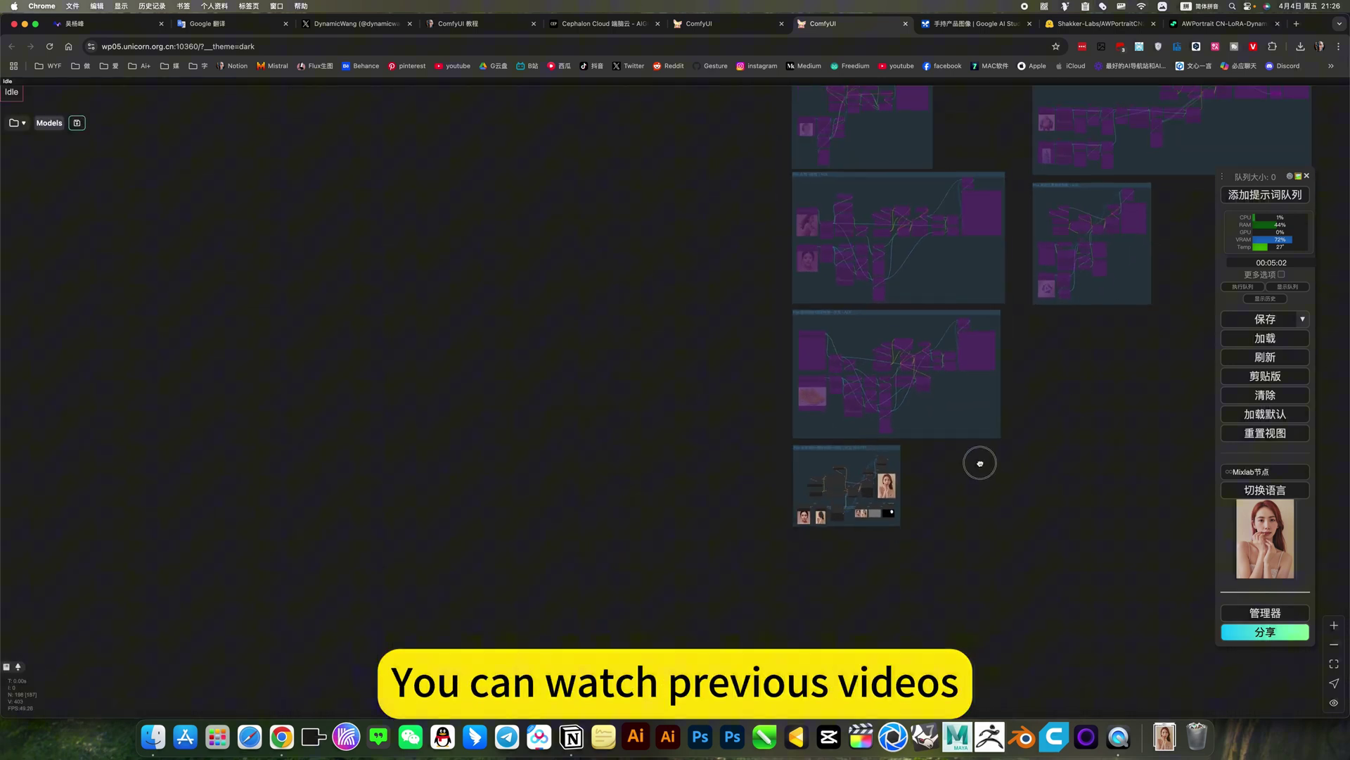
left_click_drag(980, 463, 986, 253)
scroll(770, 385, "up", 10)
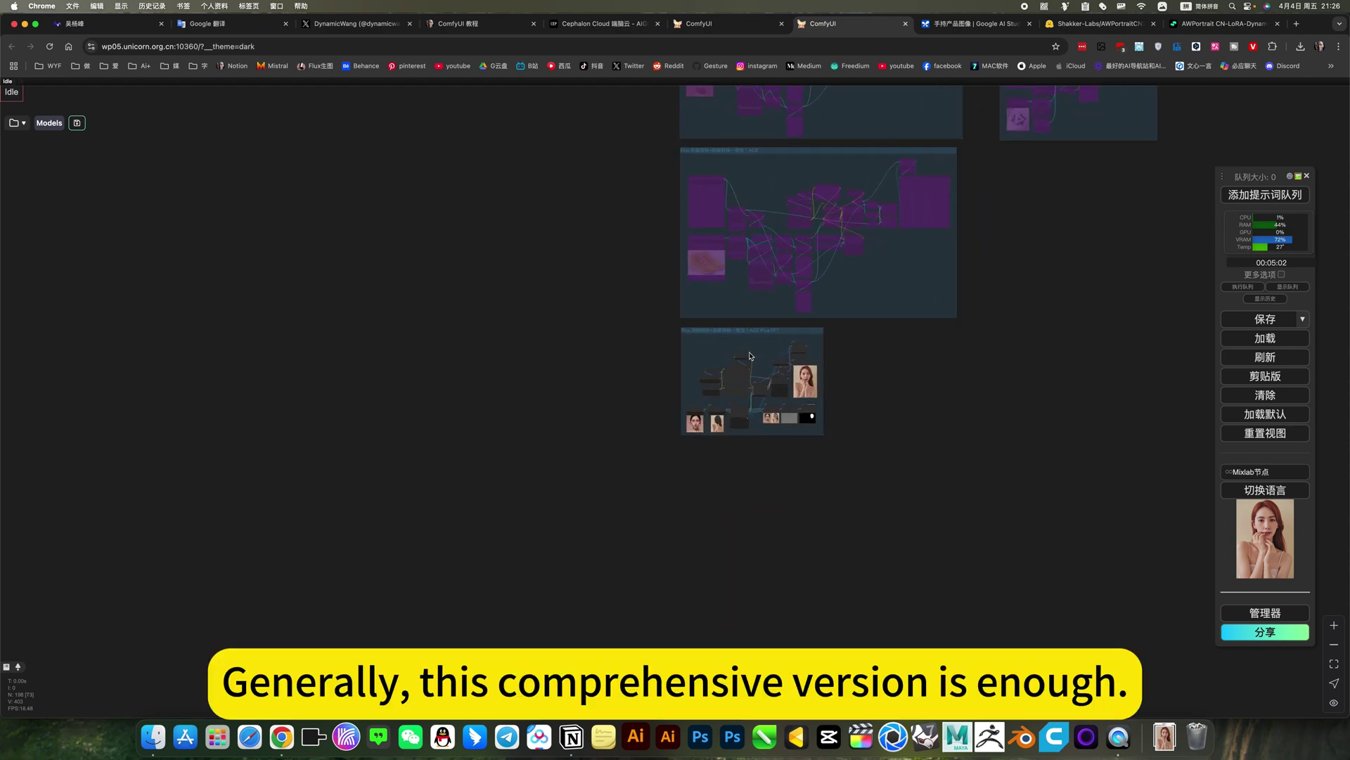
scroll(770, 384, "up", 4)
left_click_drag(771, 384, 745, 261)
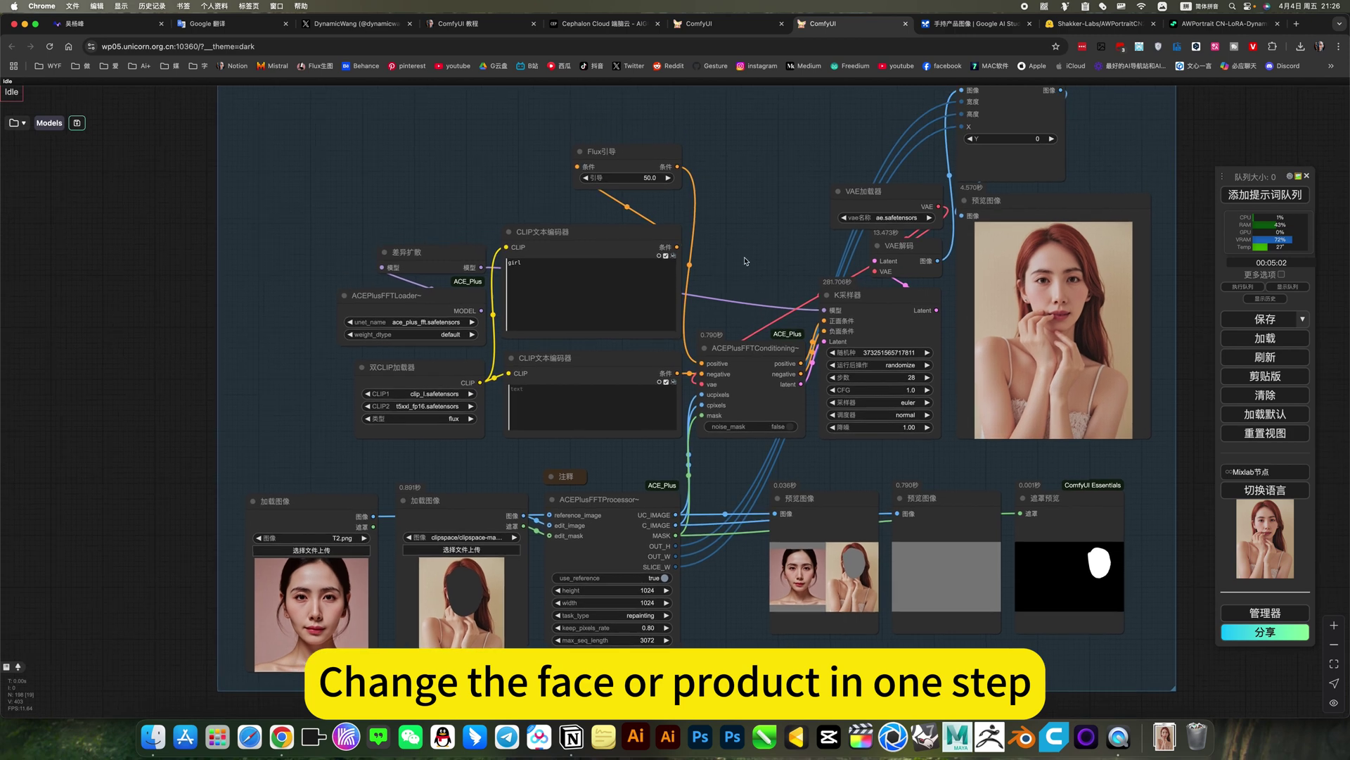
Reopen the workspace's 图像类 folder, look through its FLUX and other image workflows, and collapse it
left_click(15, 124)
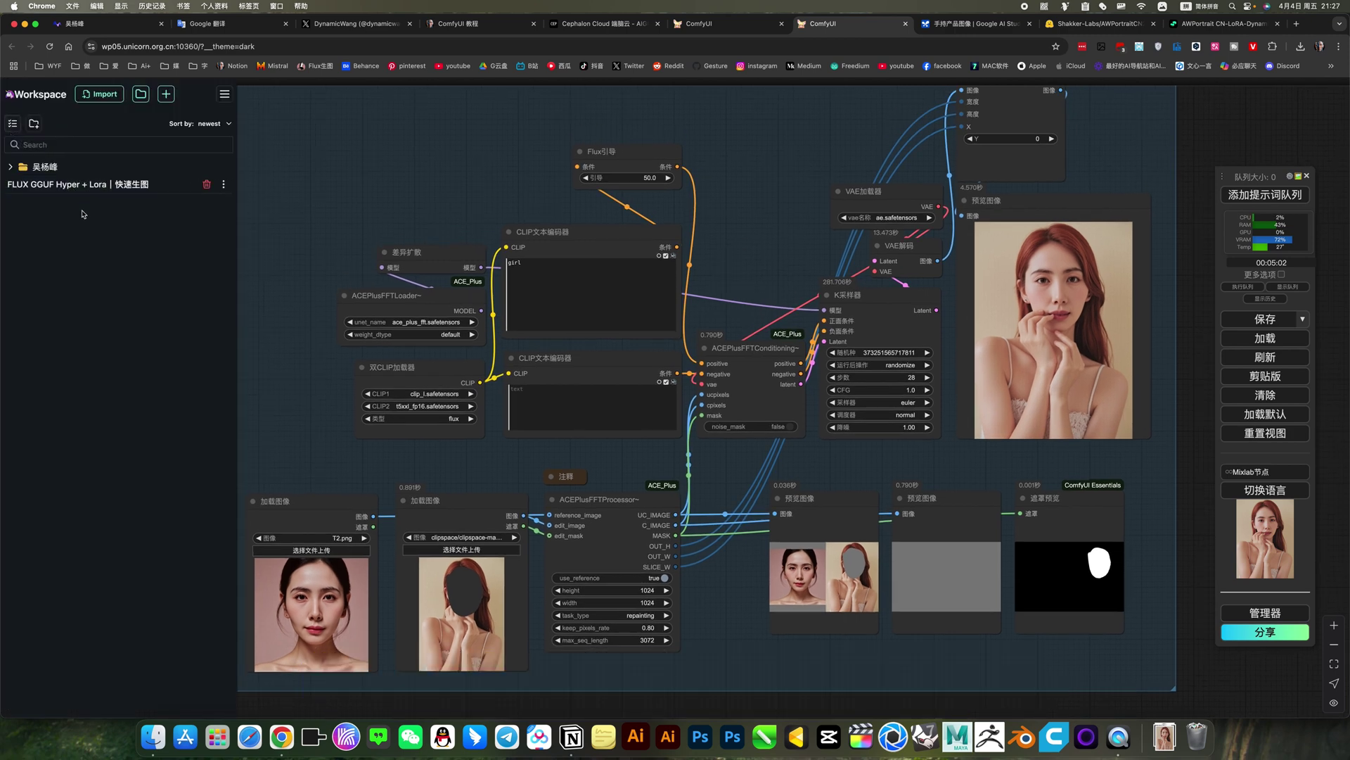
left_click(8, 167)
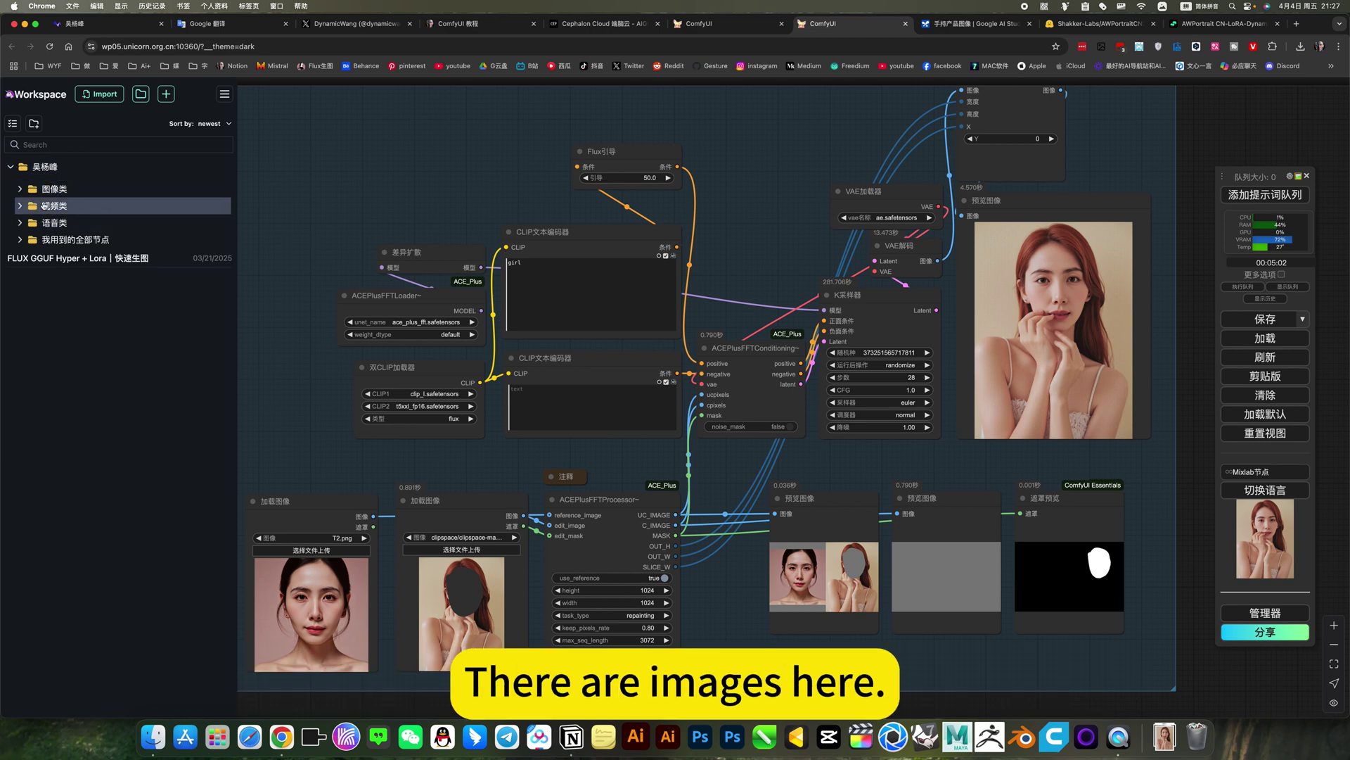
left_click(35, 189)
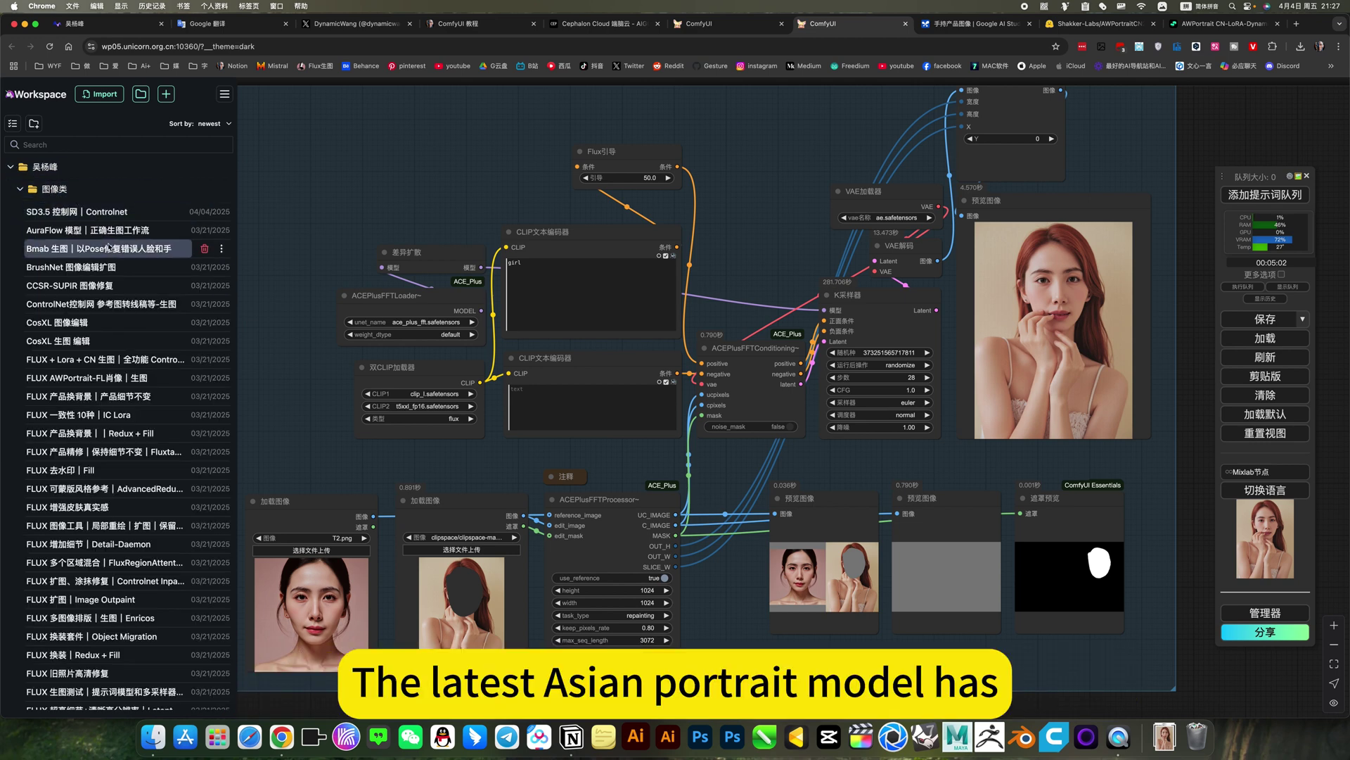
scroll(114, 313, "down", 3)
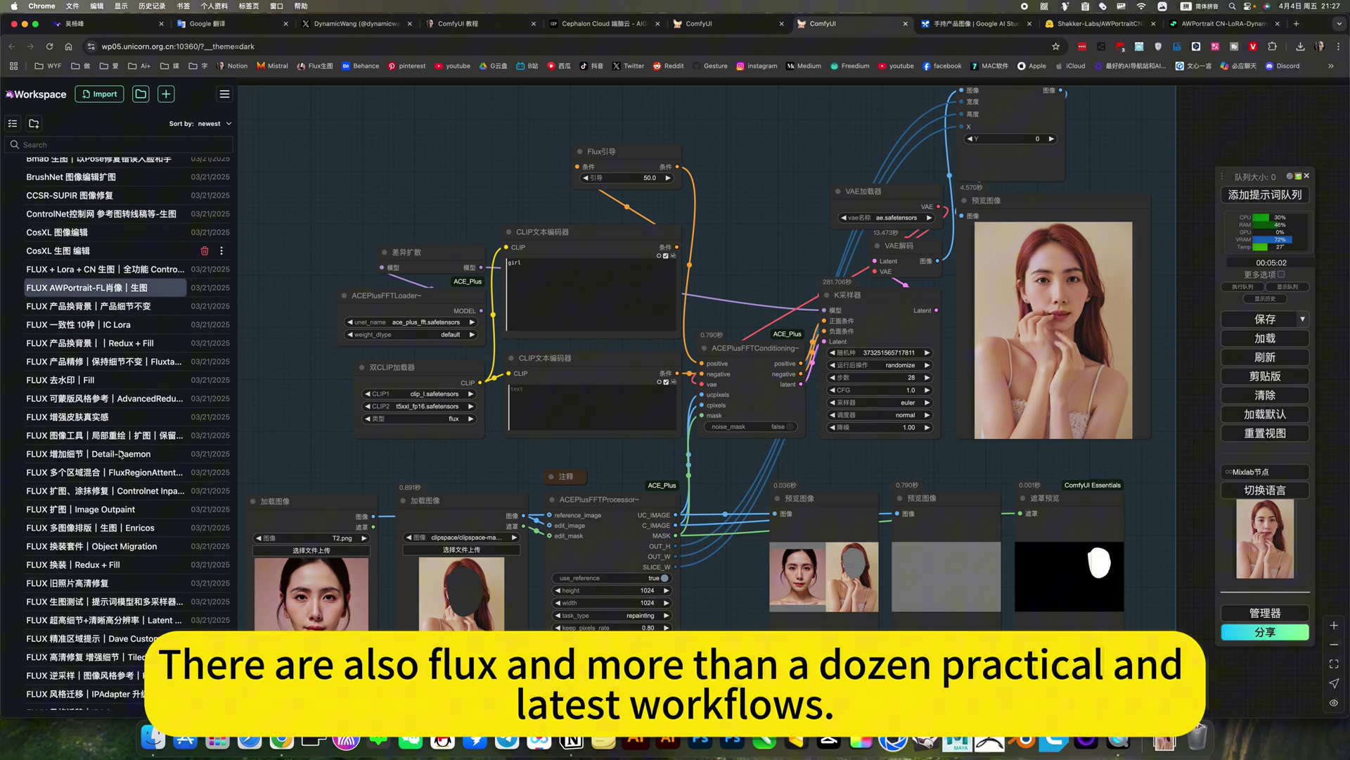
scroll(75, 325, "up", 3)
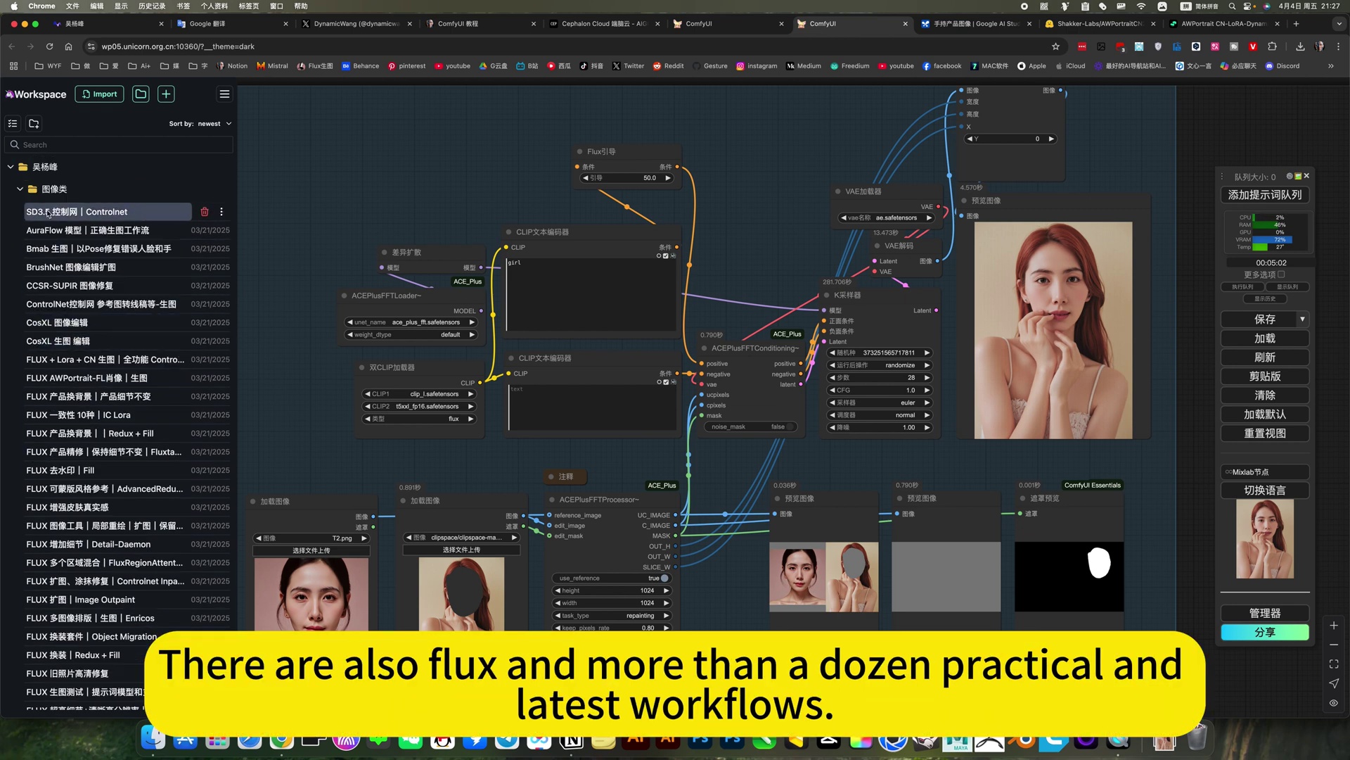
left_click(20, 188)
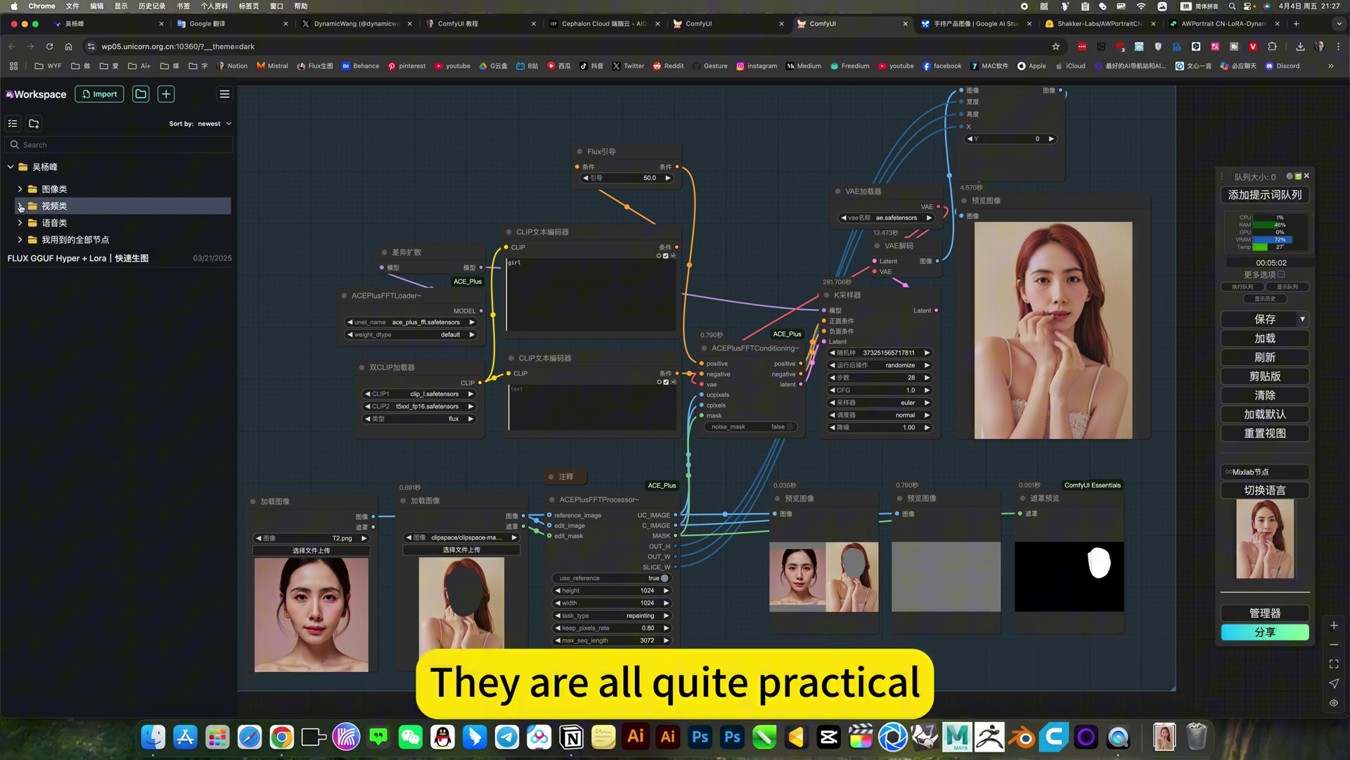
Look through the 视频类 and 语音类 workflow folders, then return to the ACE Plus FFT group on the canvas
left_click(20, 207)
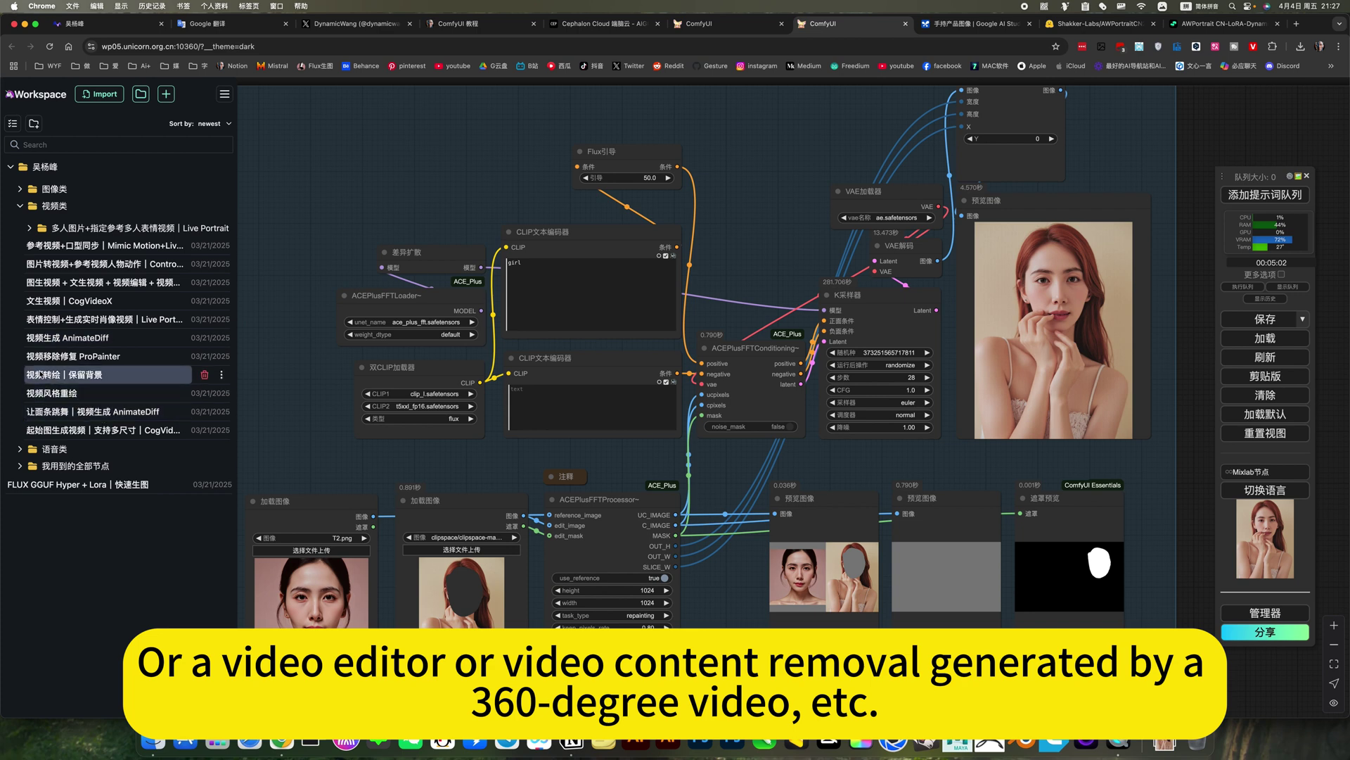
left_click(20, 206)
left_click(20, 224)
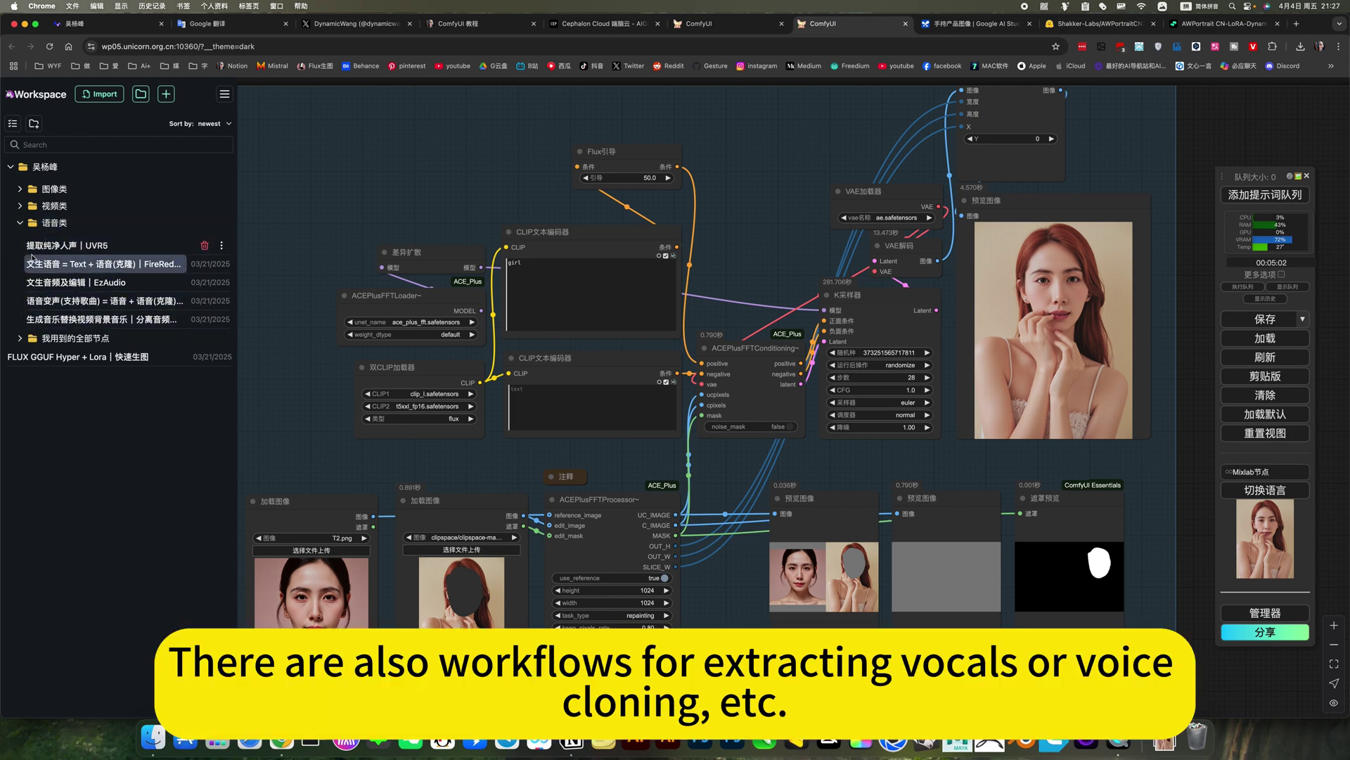
left_click(20, 222)
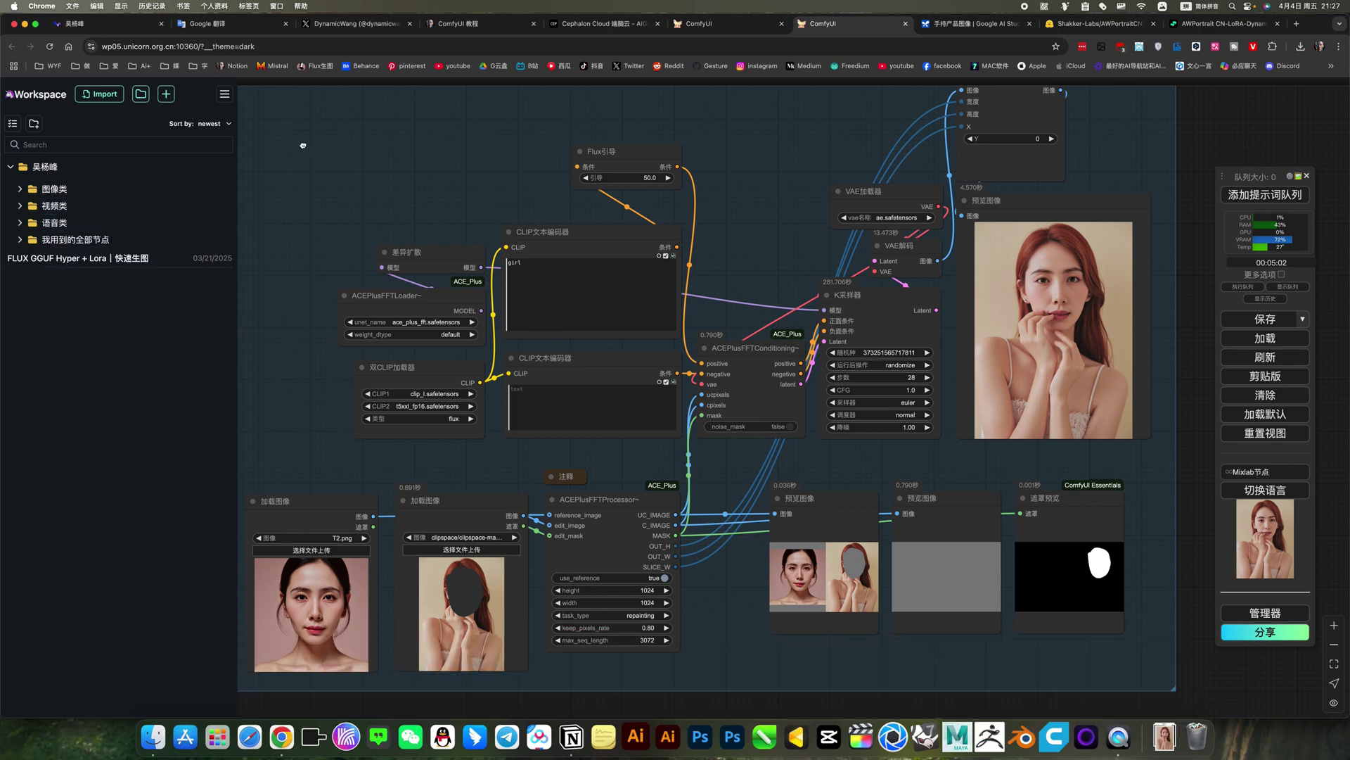
left_click(303, 146)
scroll(299, 199, "down", 5)
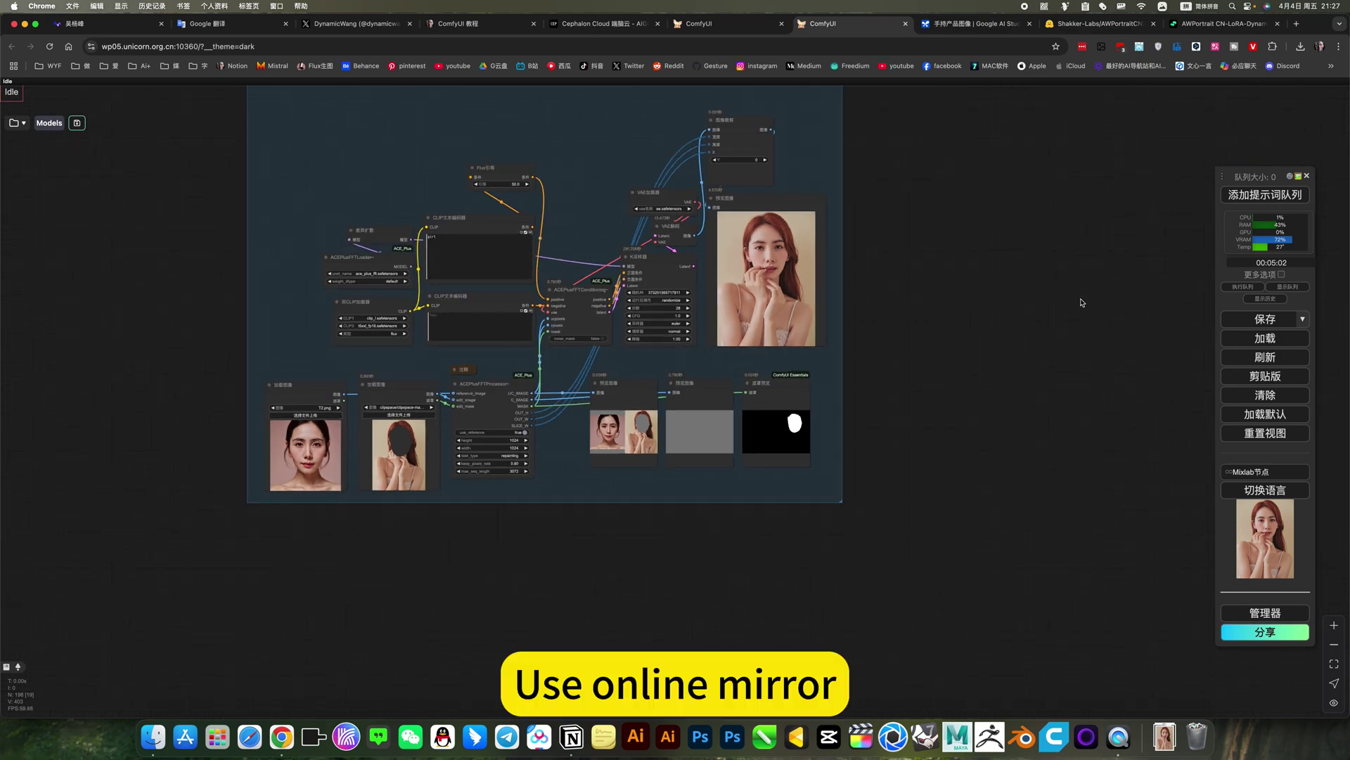
left_click_drag(1054, 365, 1120, 466)
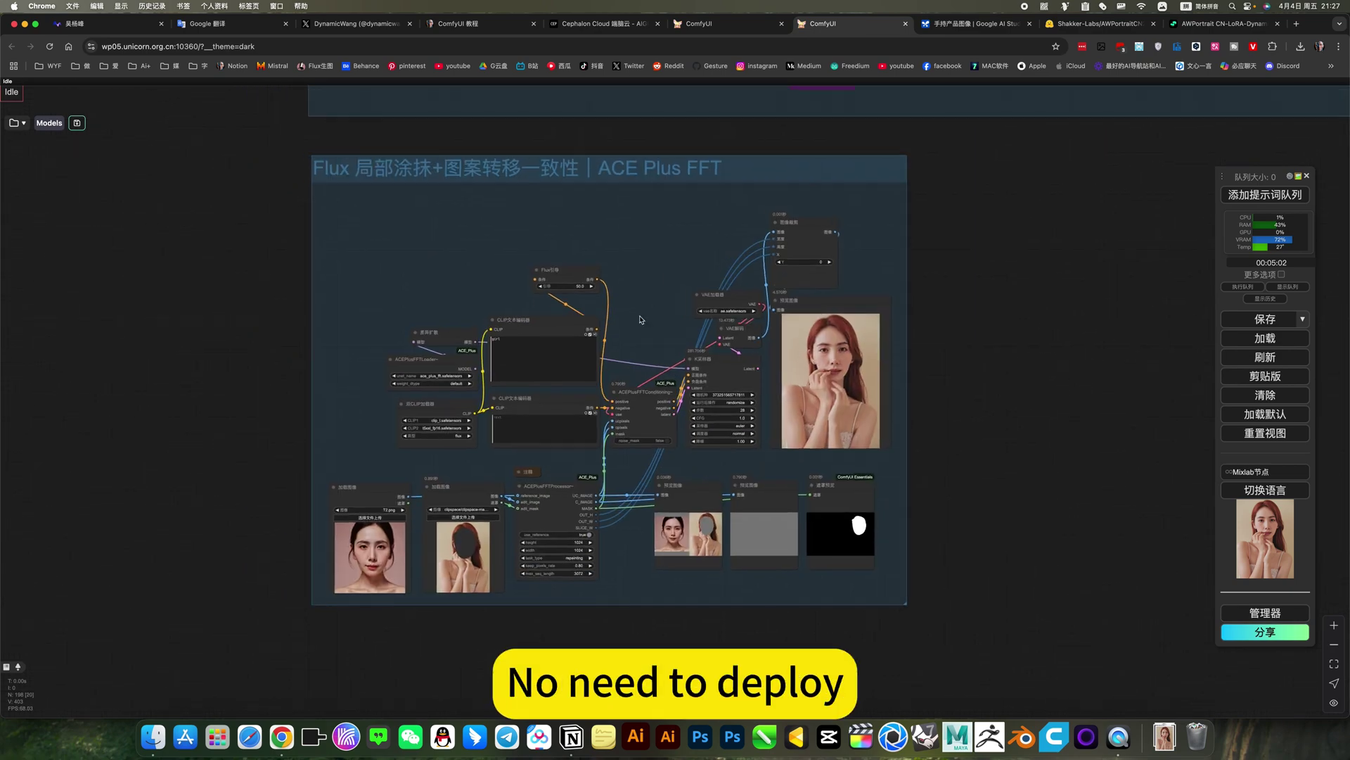
Switch to the ComfyUI 教程 Notion page and jump to its list of image workflows
left_click(469, 28)
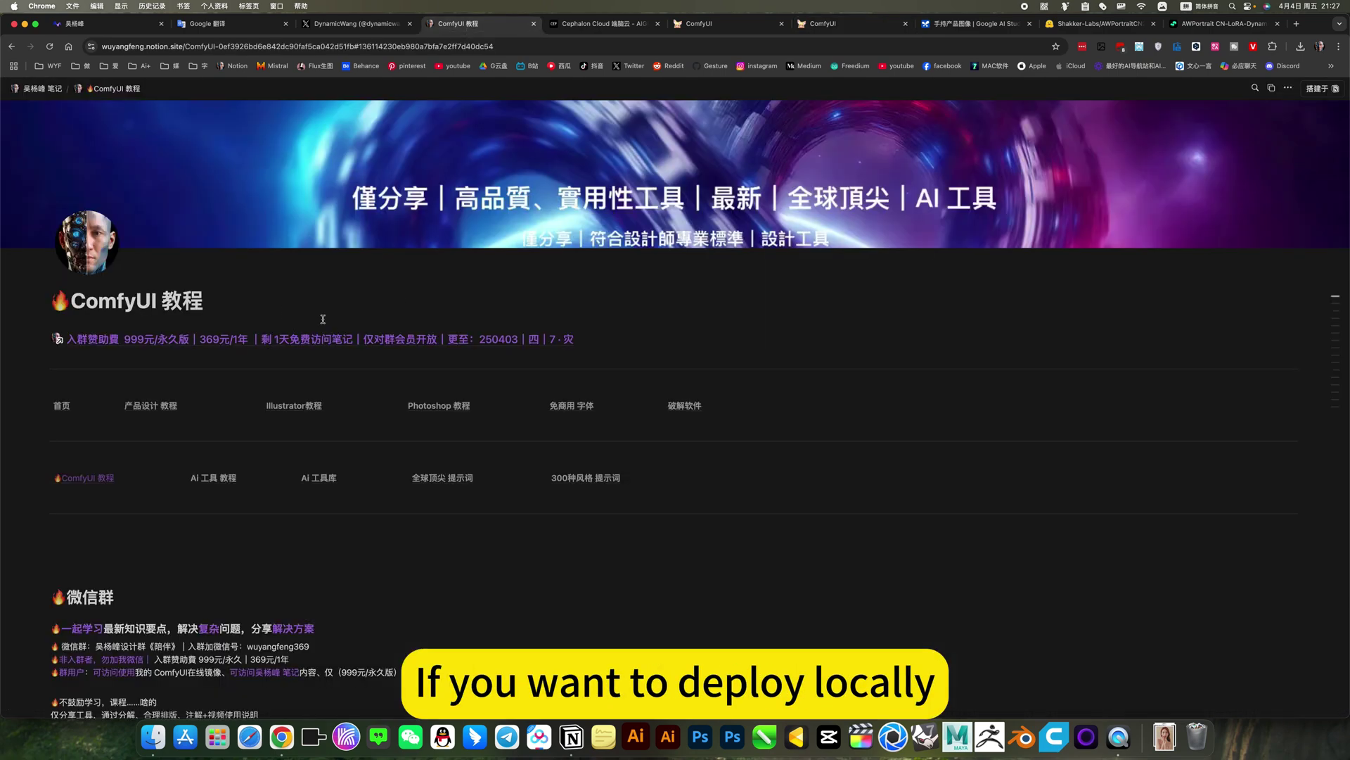
left_click(98, 480)
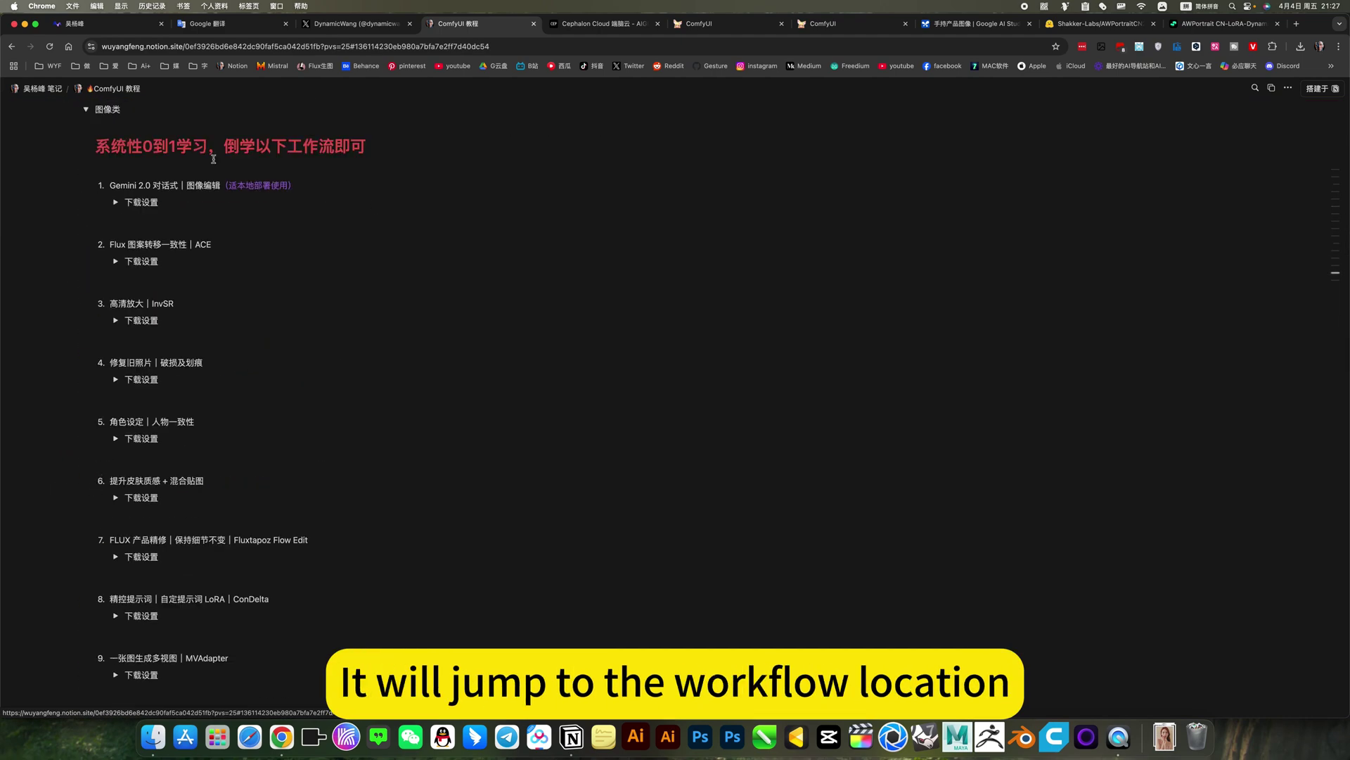
scroll(214, 158, "up", 3)
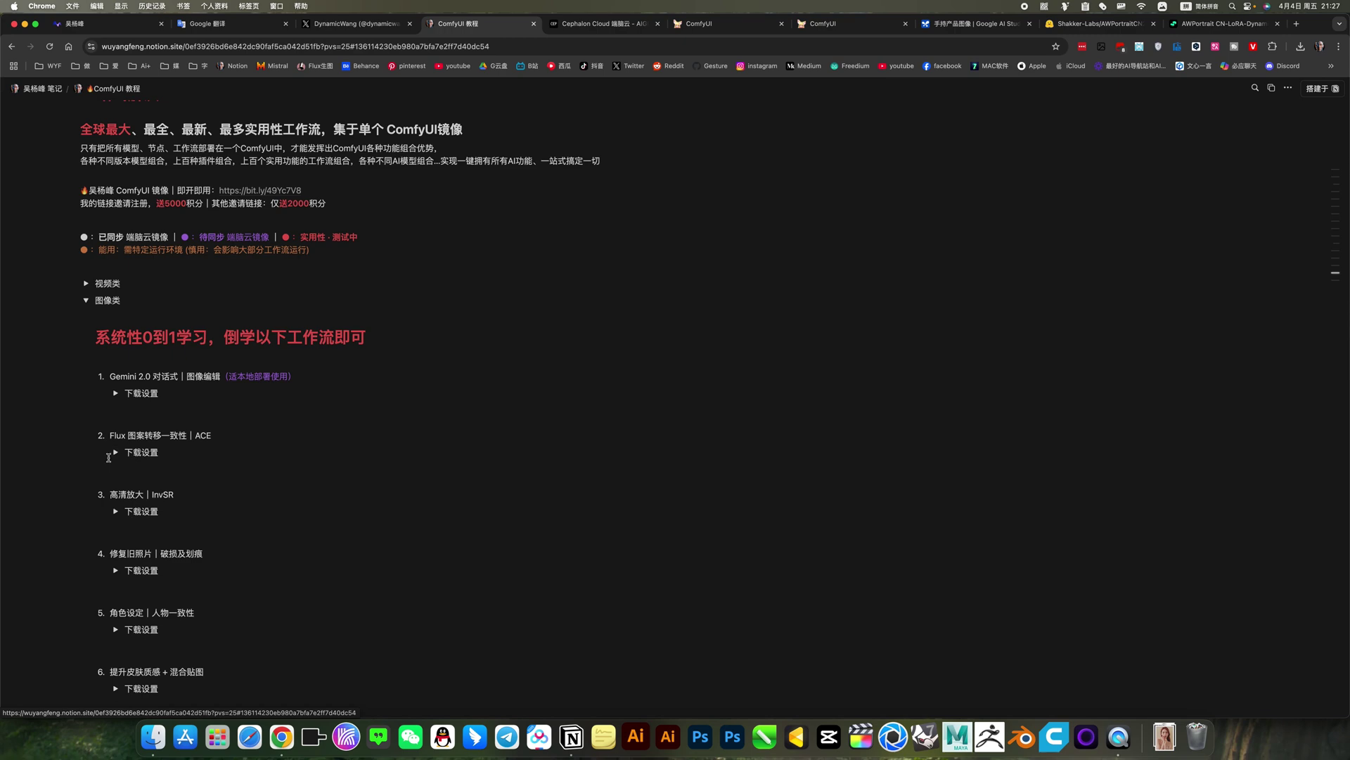
Expand the download settings of Flux 图案转移一致性 | ACE, examine the ACE++FFT model link and example workflows, and collapse them
left_click(115, 452)
scroll(166, 462, "down", 5)
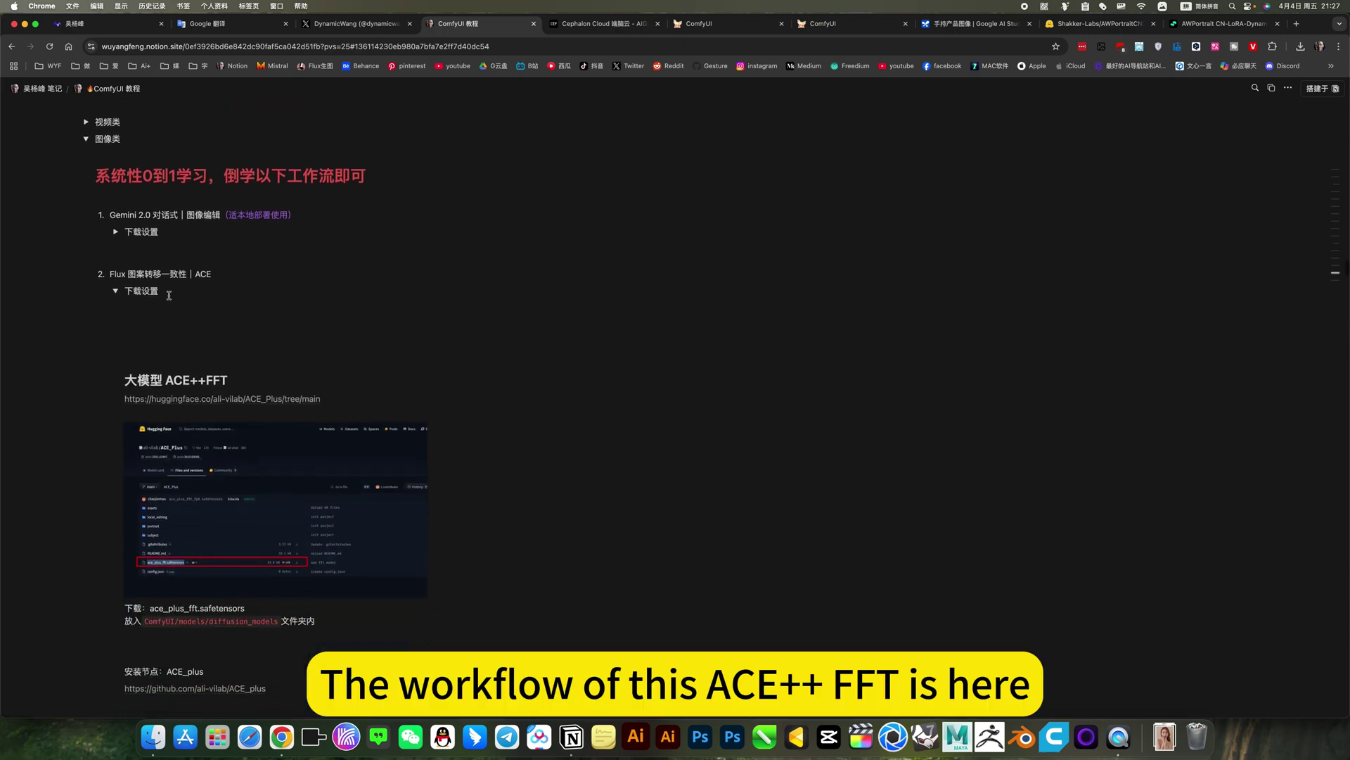
scroll(272, 379, "down", 20)
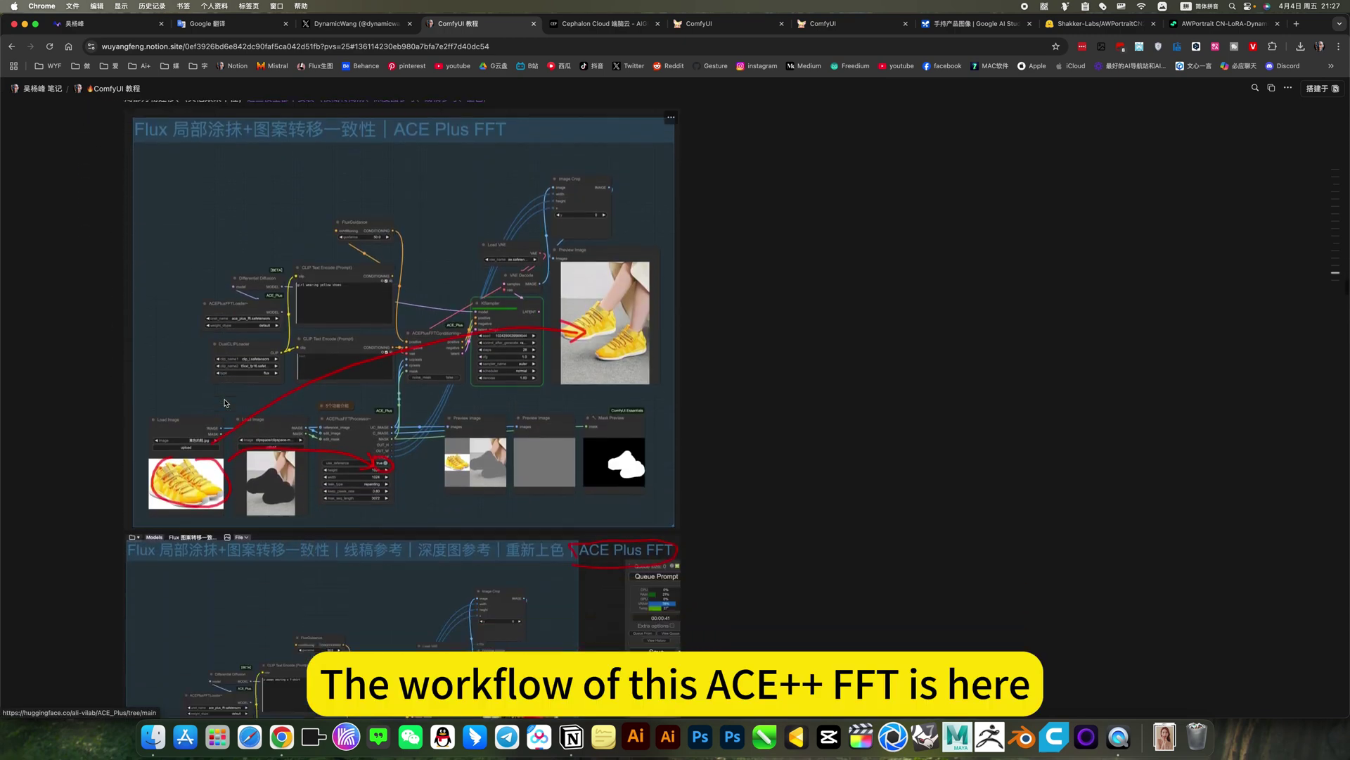
scroll(498, 412, "down", 20)
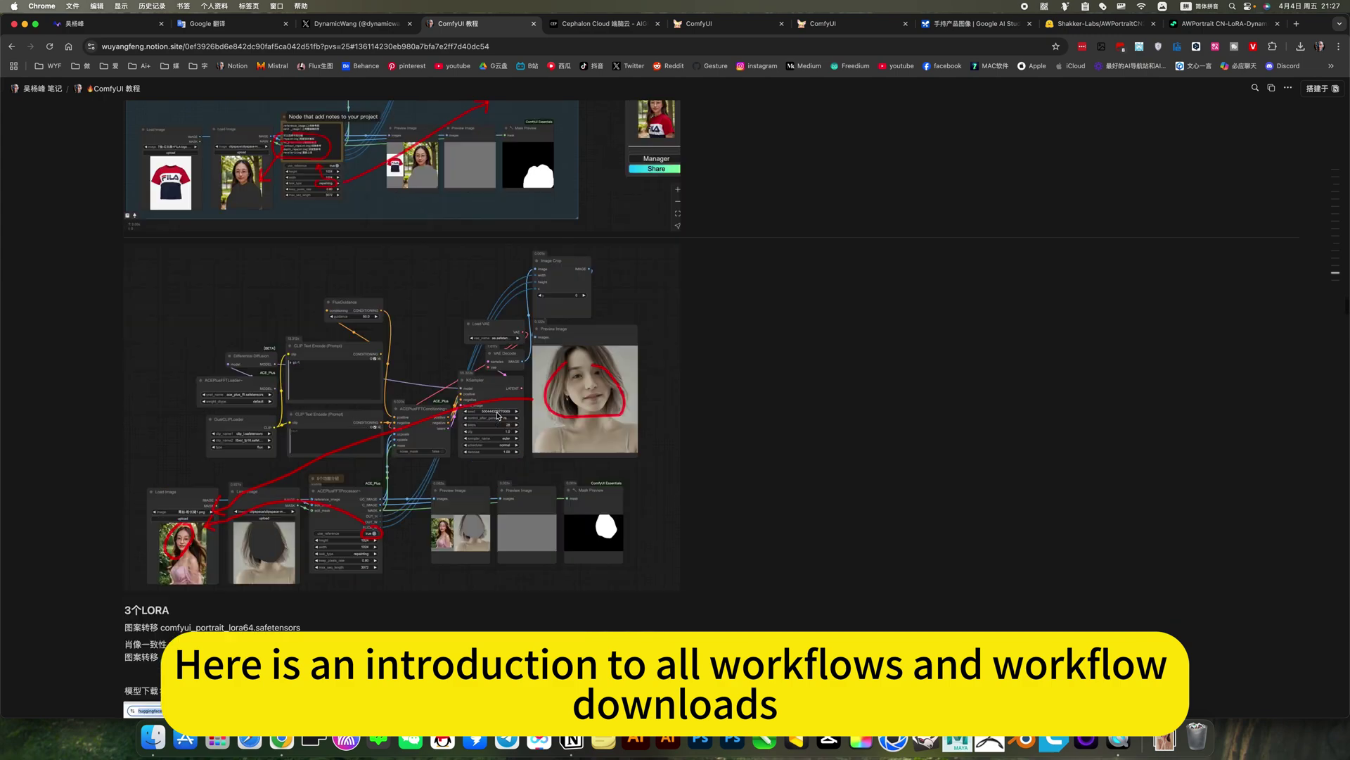
scroll(497, 416, "down", 20)
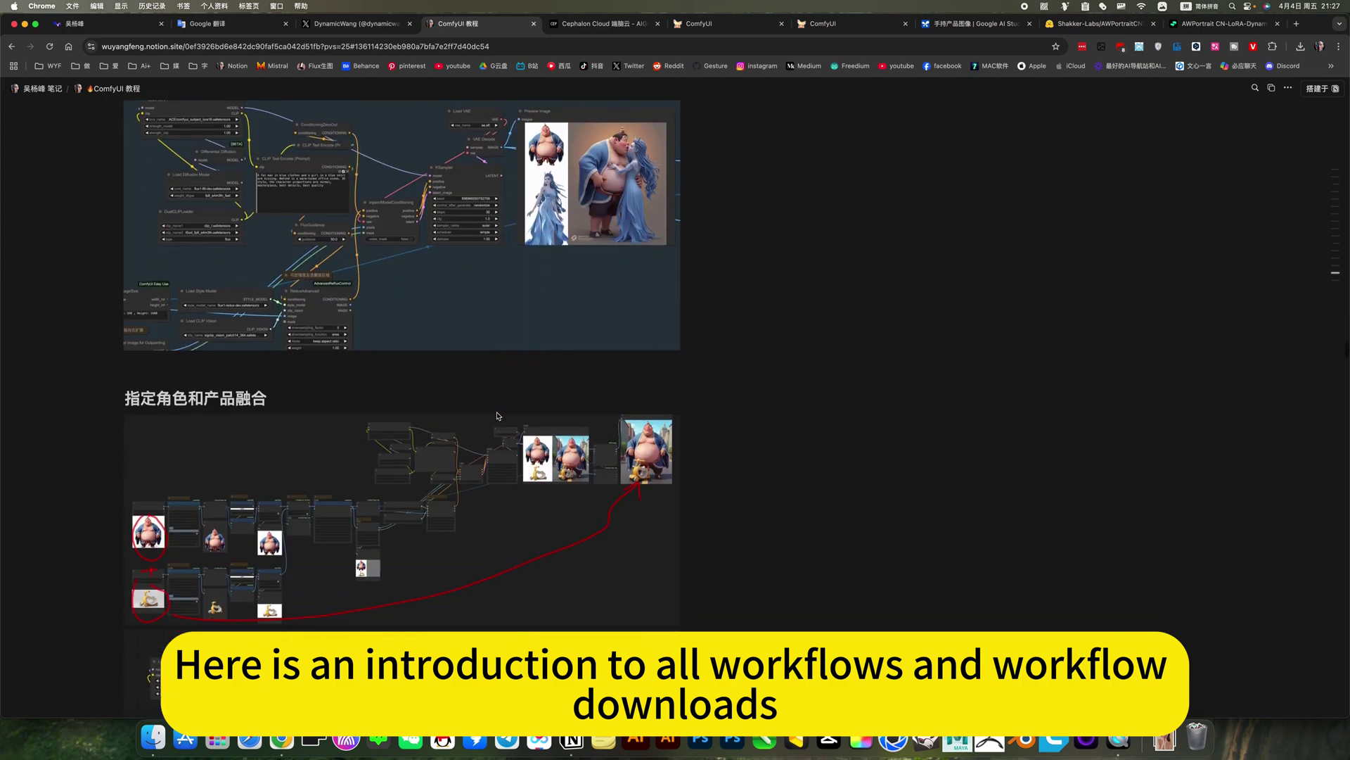
scroll(497, 415, "down", 20)
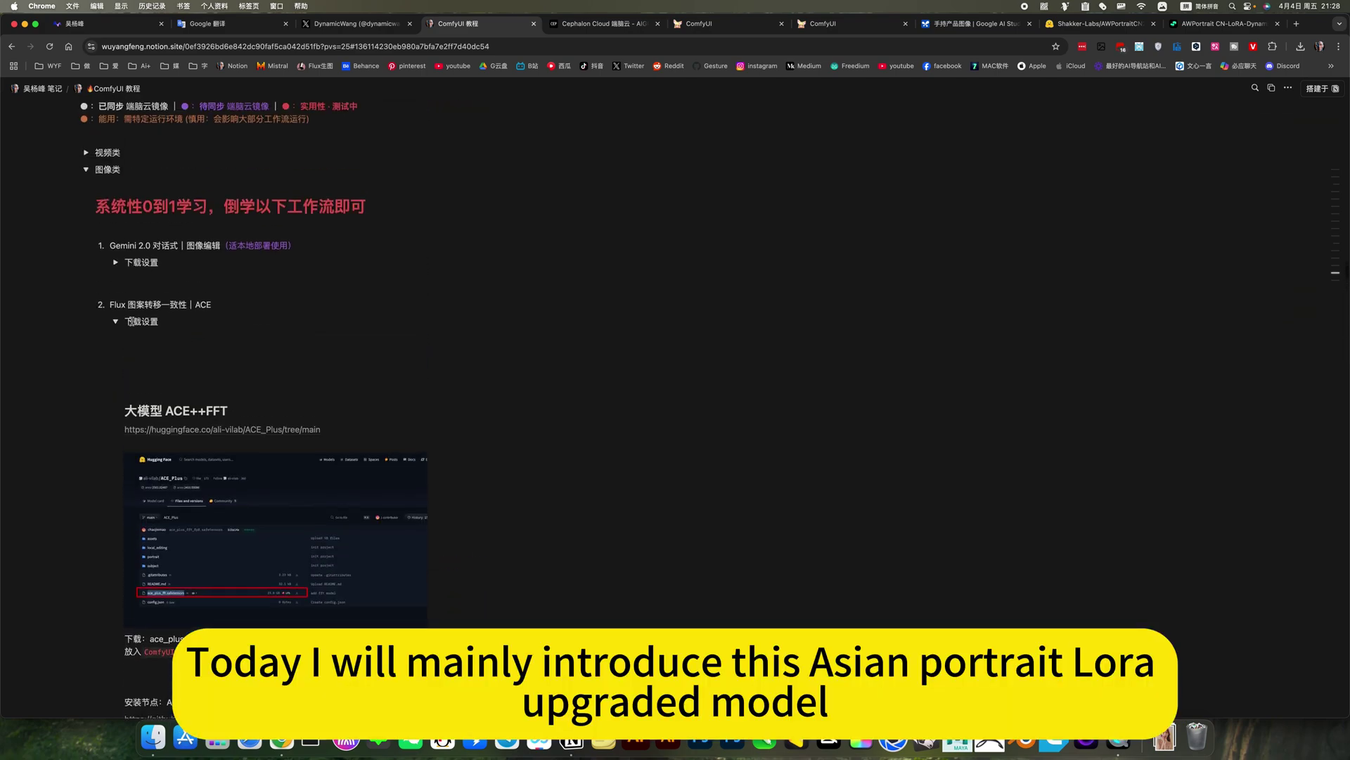
left_click(117, 321)
scroll(262, 322, "up", 15)
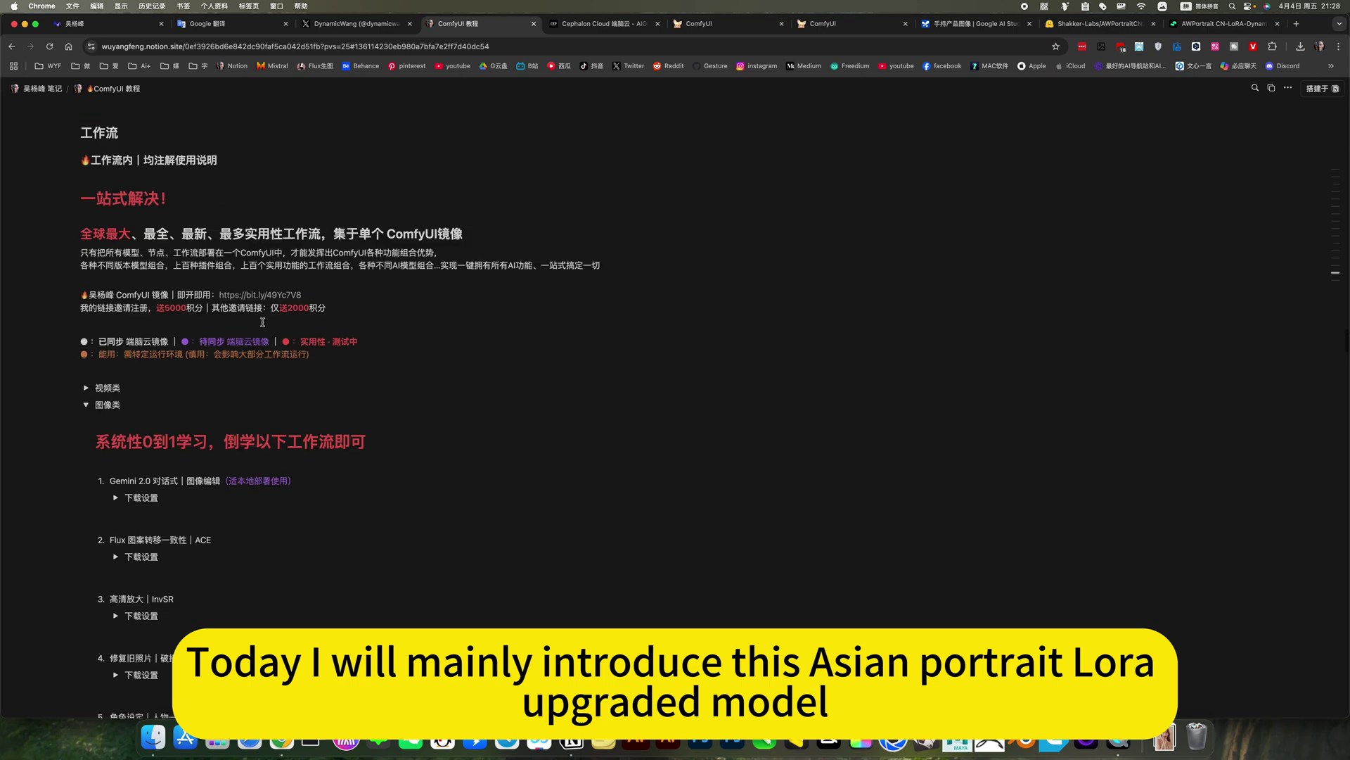
scroll(263, 322, "up", 4)
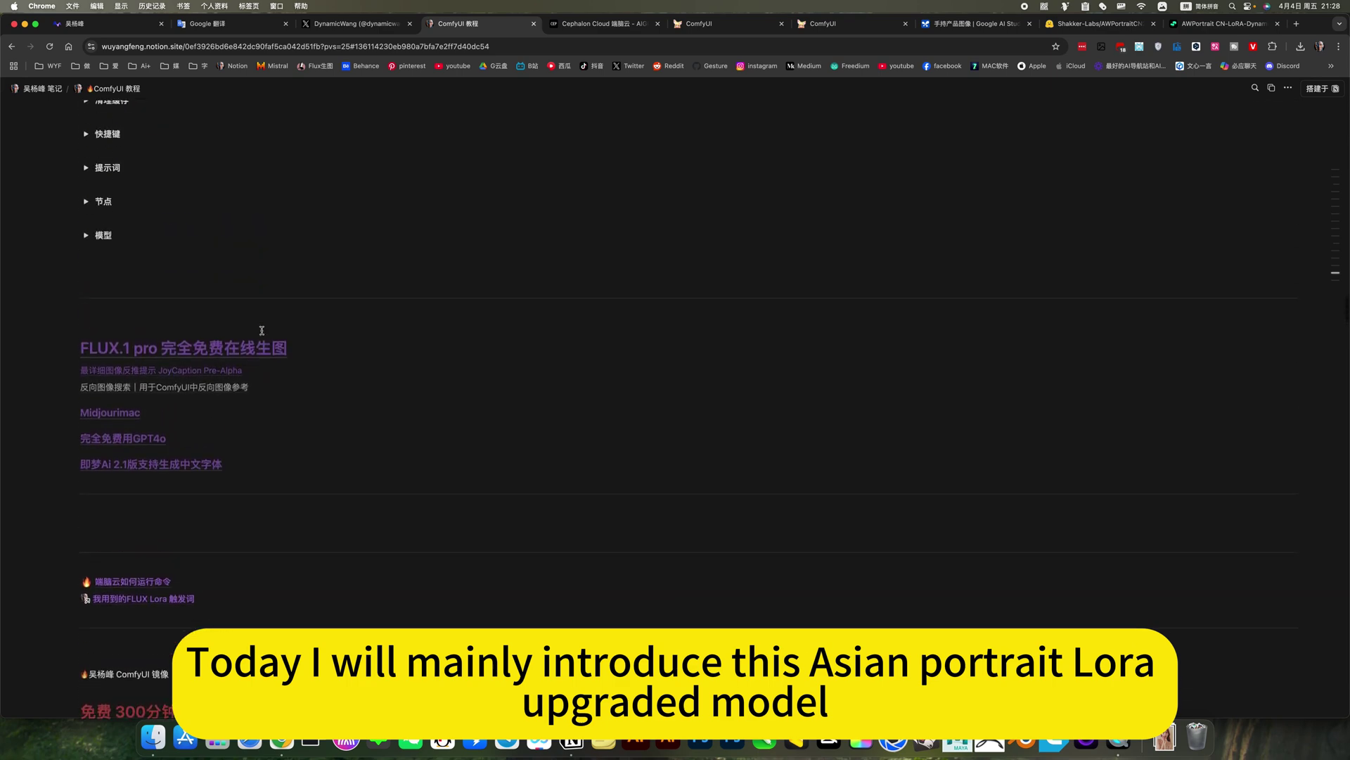
left_click(85, 275)
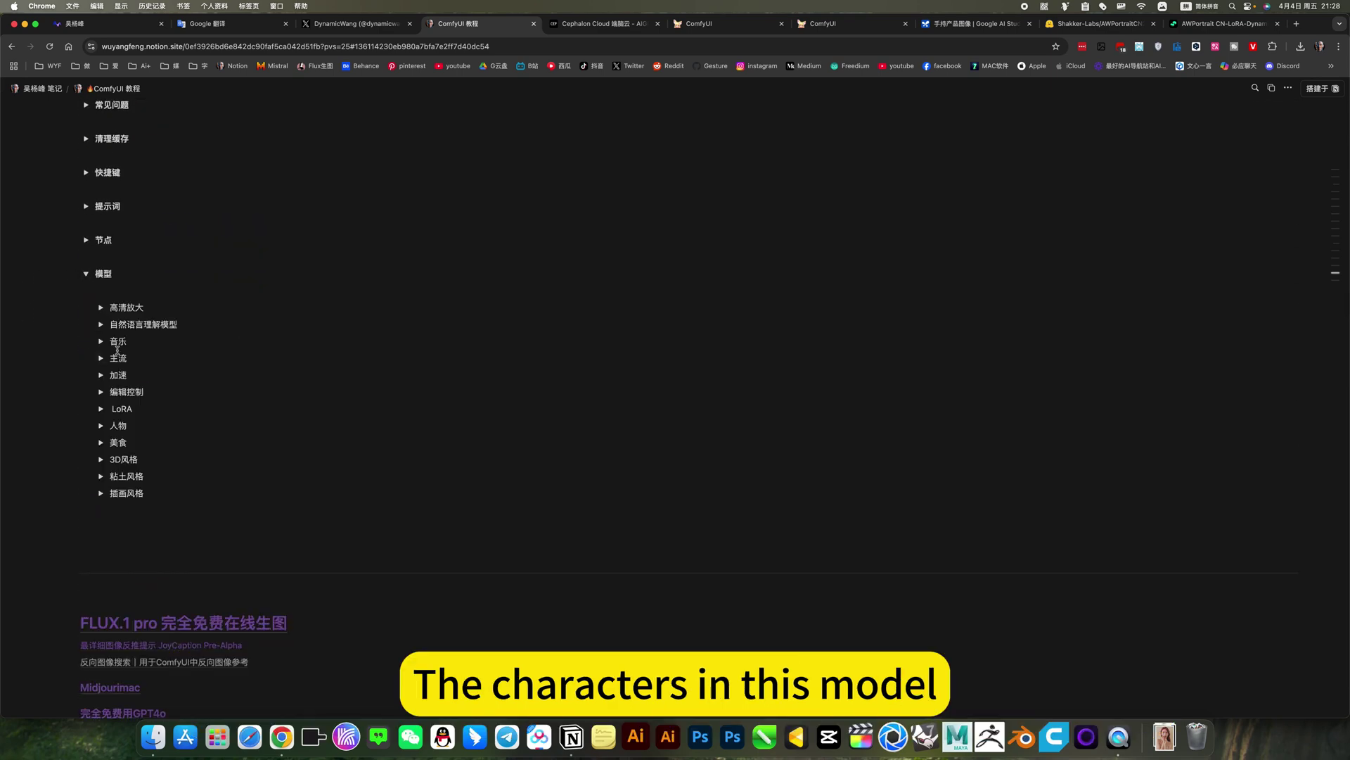
left_click(100, 425)
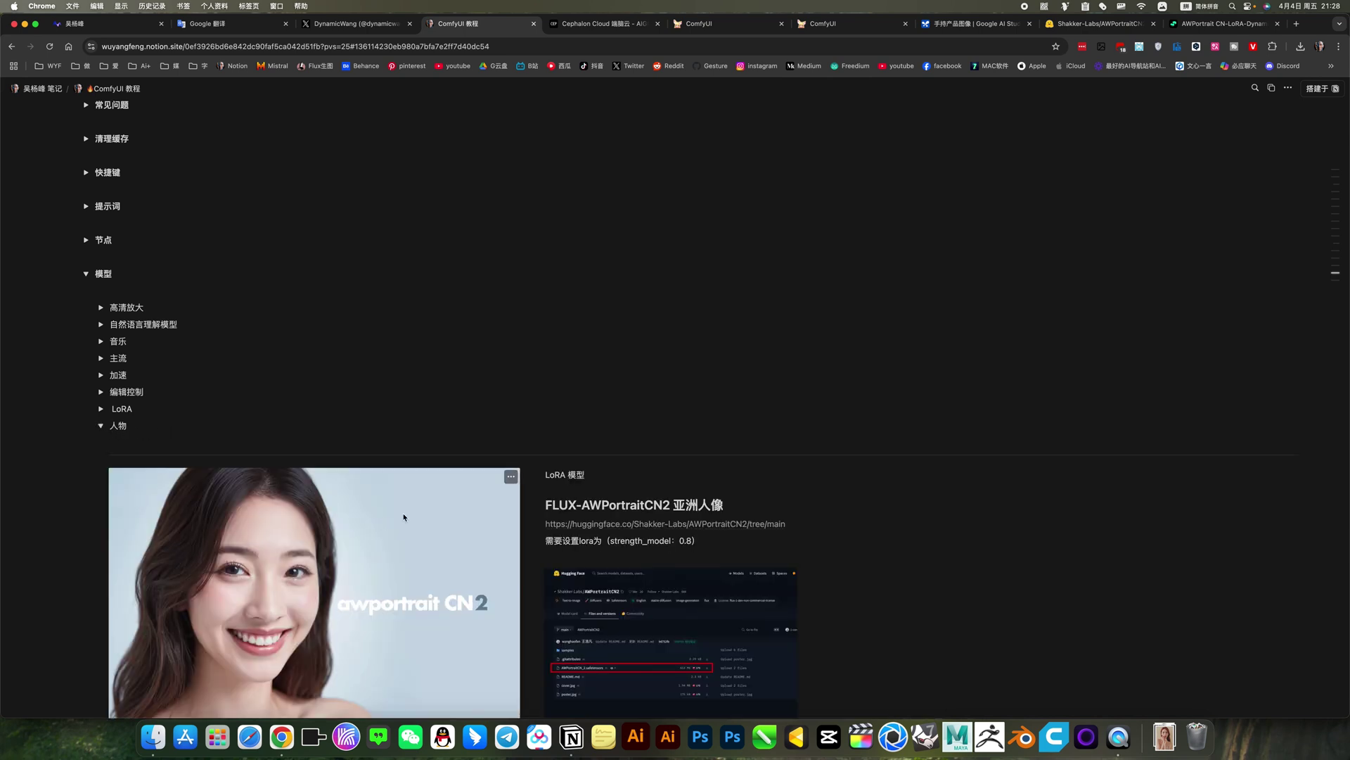
scroll(644, 394, "down", 3)
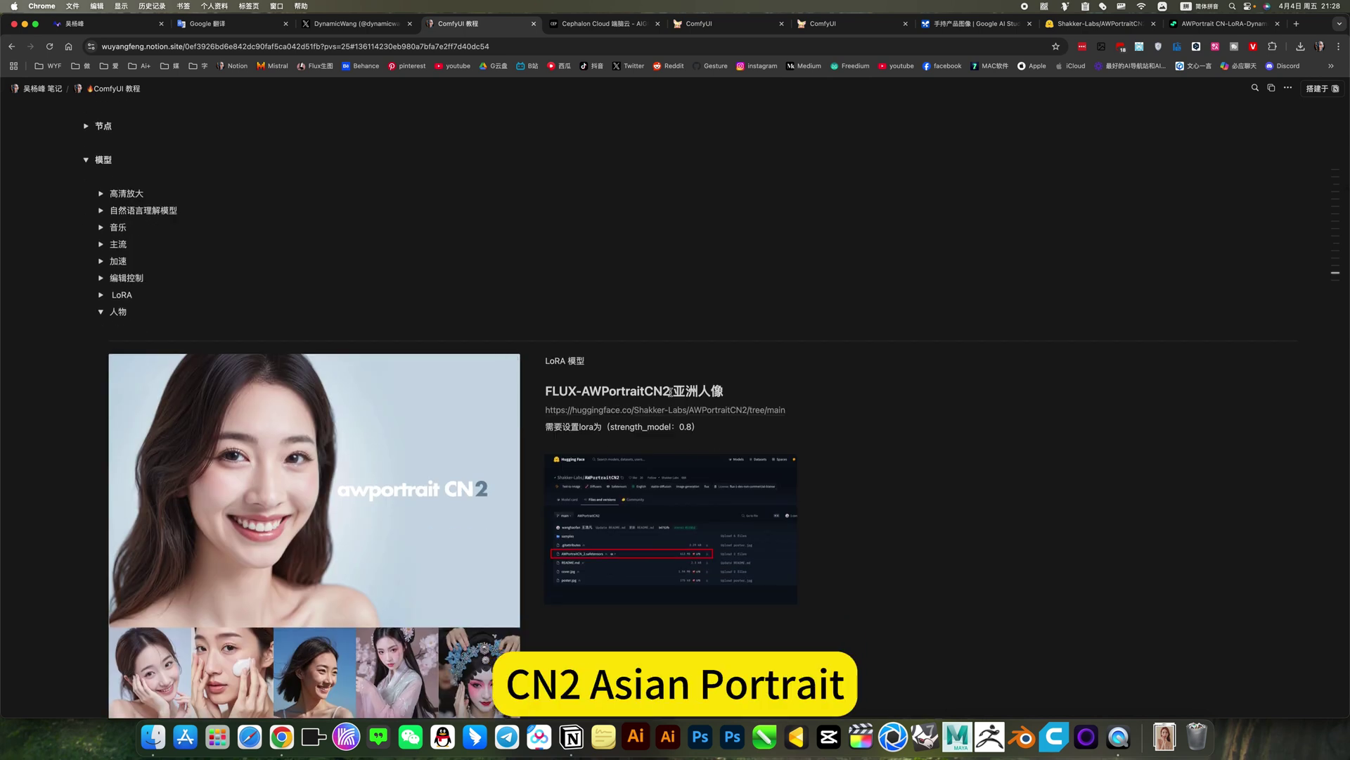
scroll(659, 424, "down", 5)
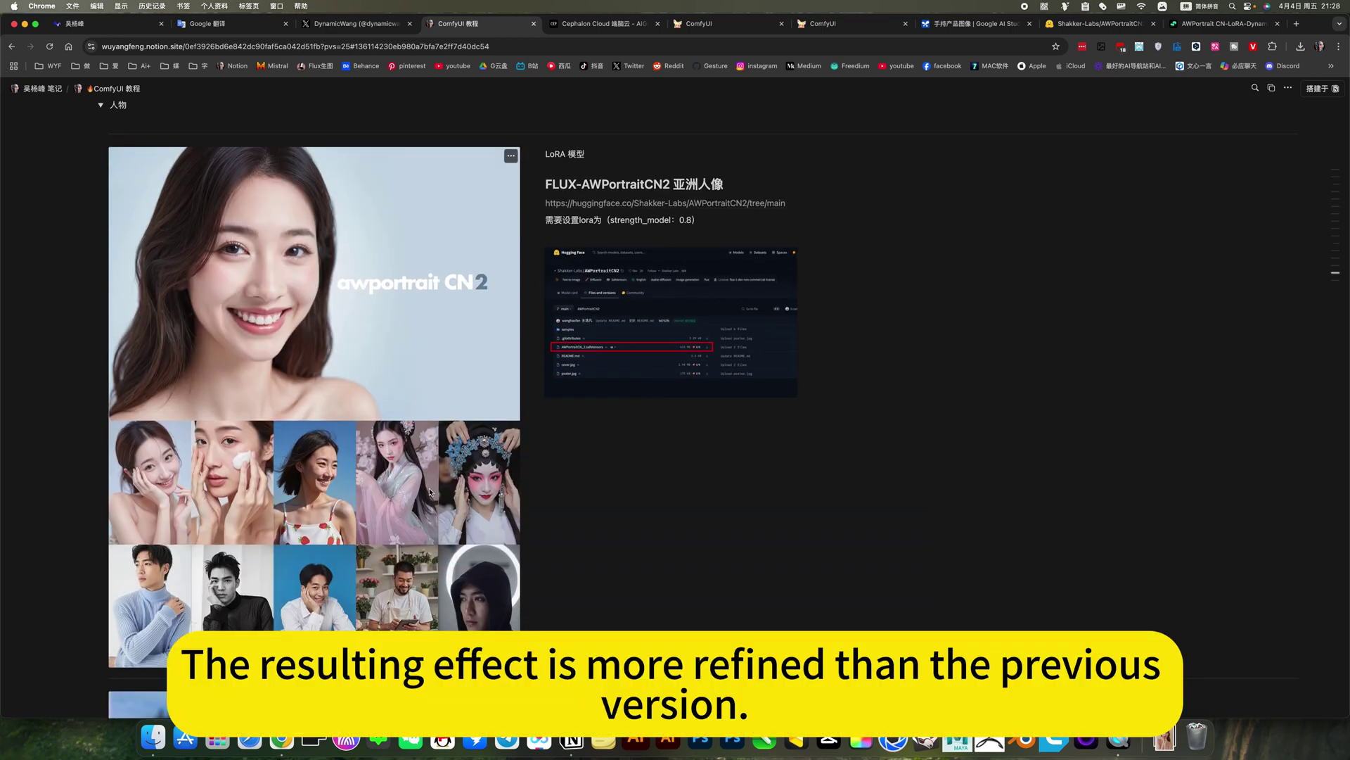
Collapse the 人物 category in the notes and view the model author's pinned AWPortrait CN2 release post on X
scroll(429, 492, "up", 1)
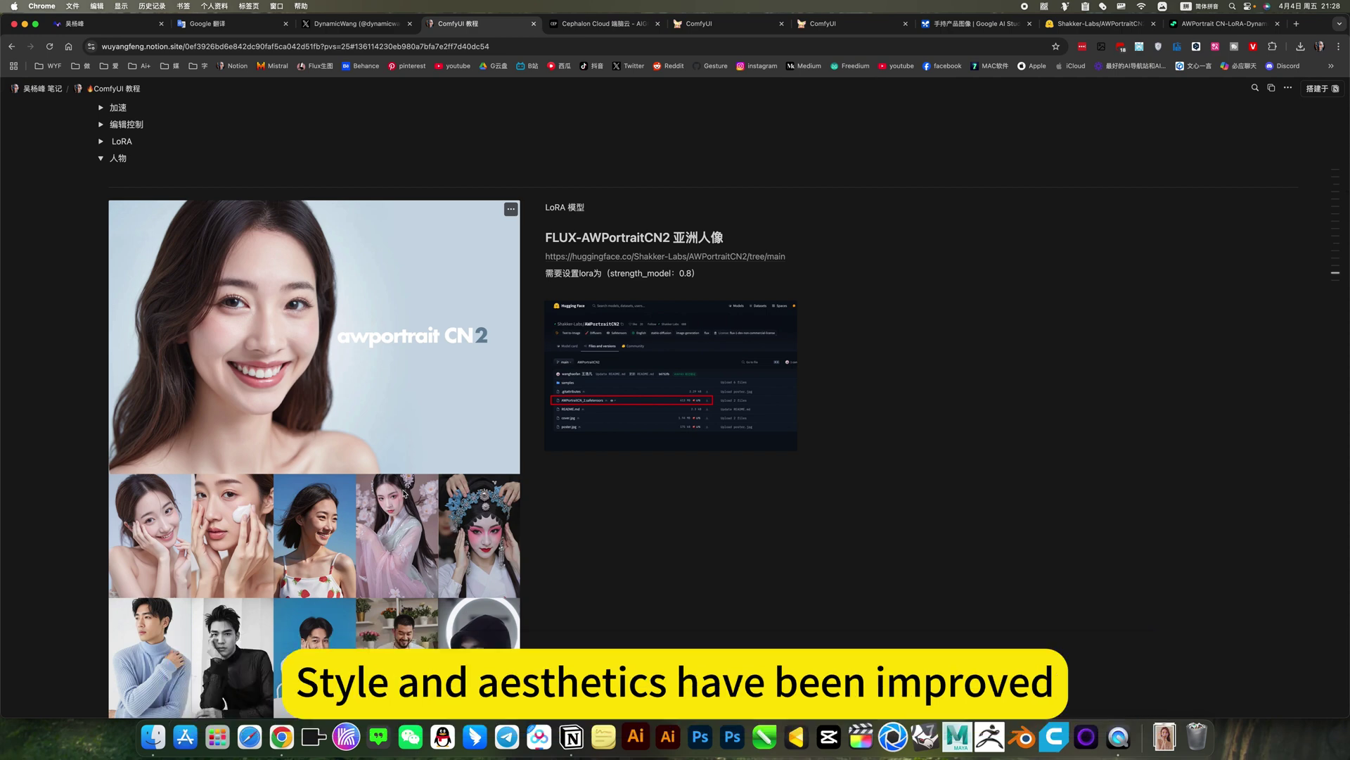
left_click(101, 158)
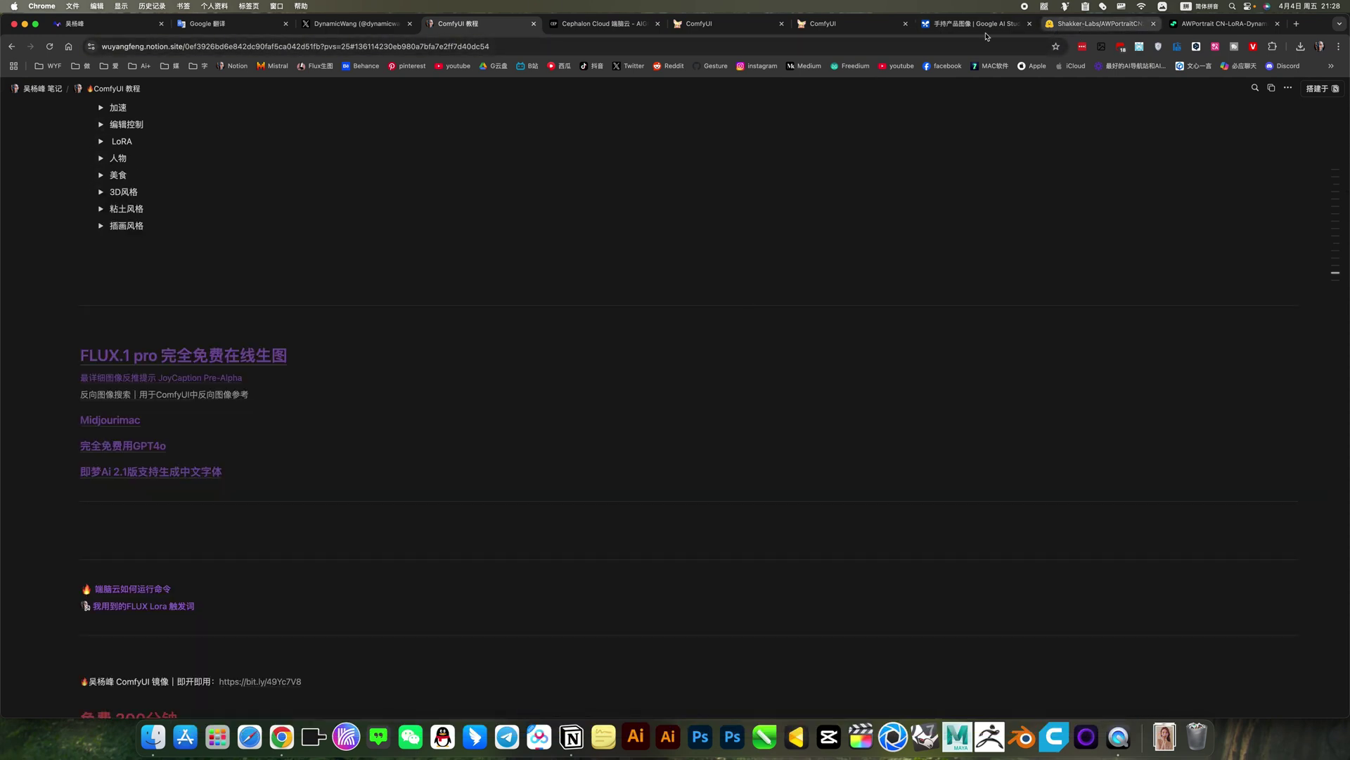
left_click(356, 23)
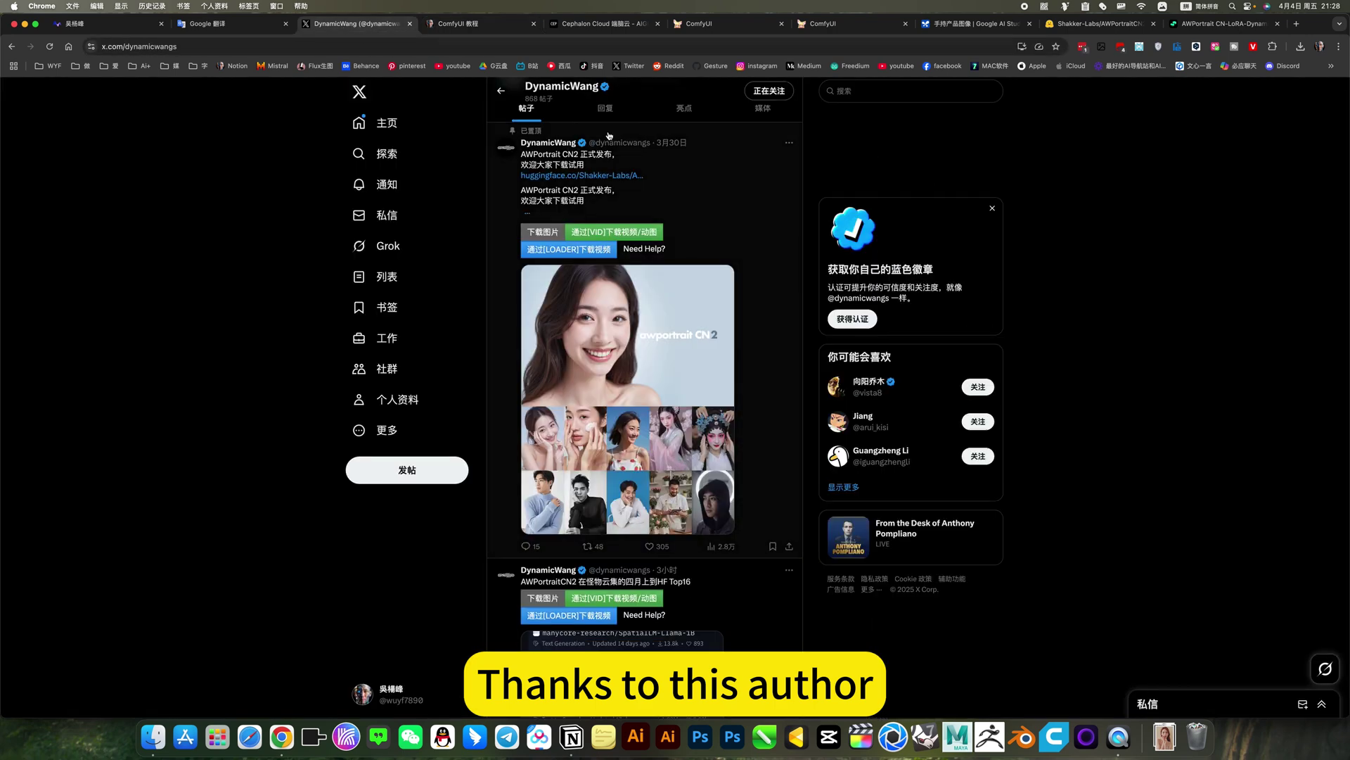
scroll(500, 256, "up", 2)
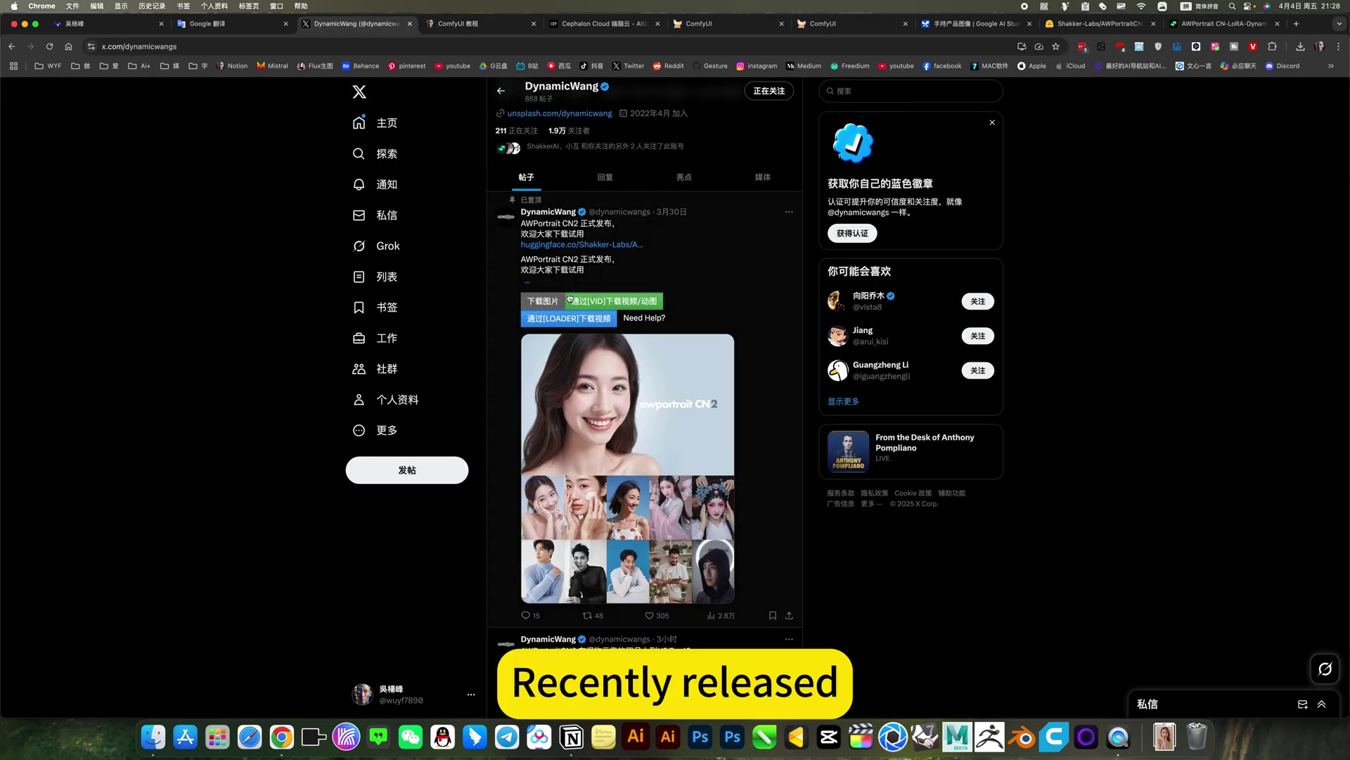
Show the file list of the Shakker-Labs/AWPortraitCN2 repository on Hugging Face and browse the AWPortrait CN sample portraits on Shakker
left_click(1101, 23)
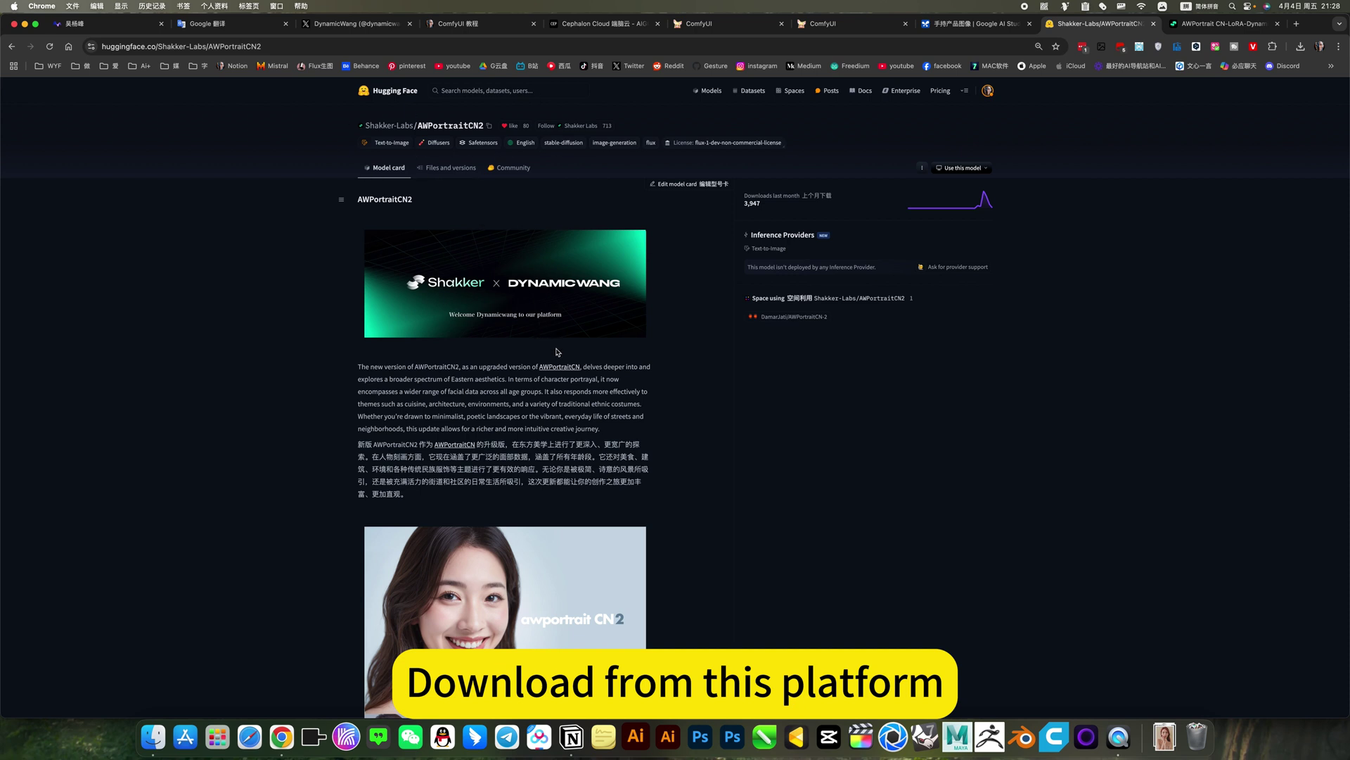
left_click(451, 168)
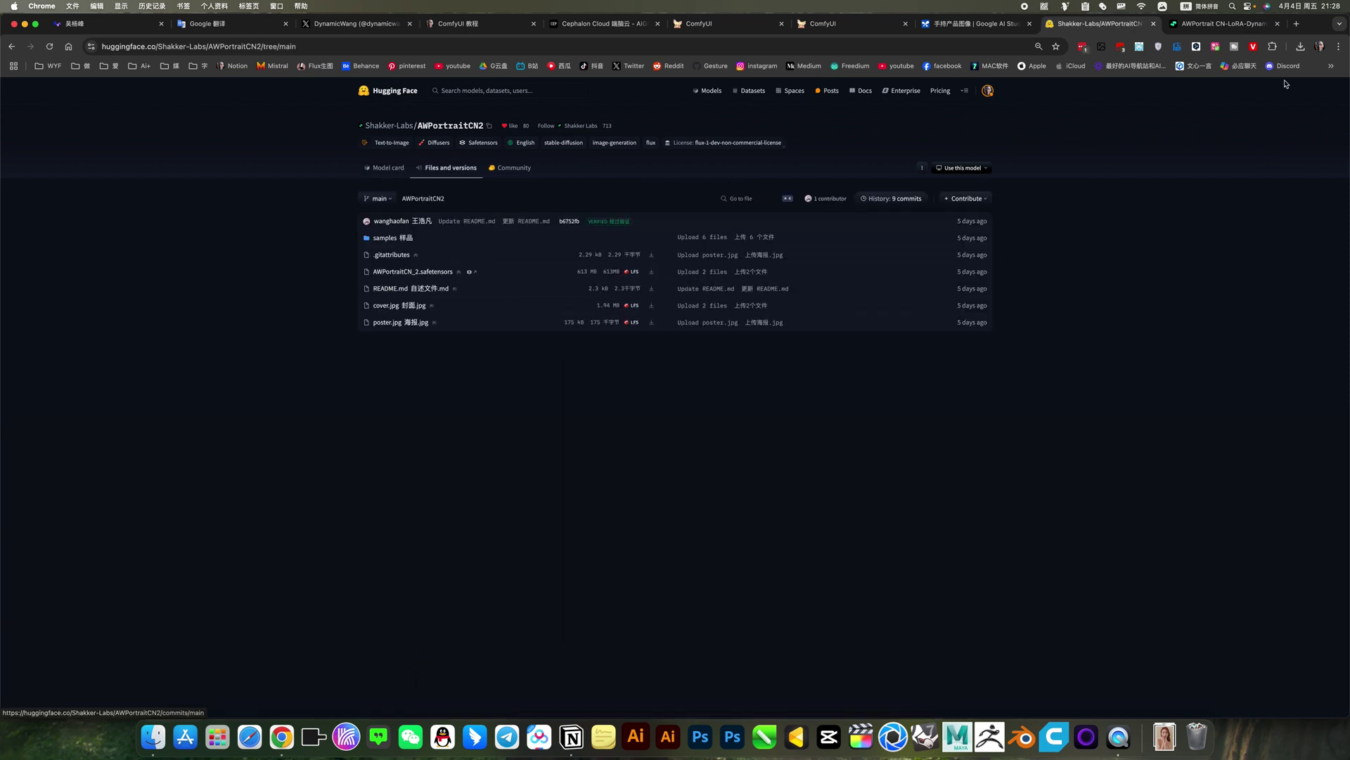
left_click(1224, 23)
scroll(1149, 545, "down", 1)
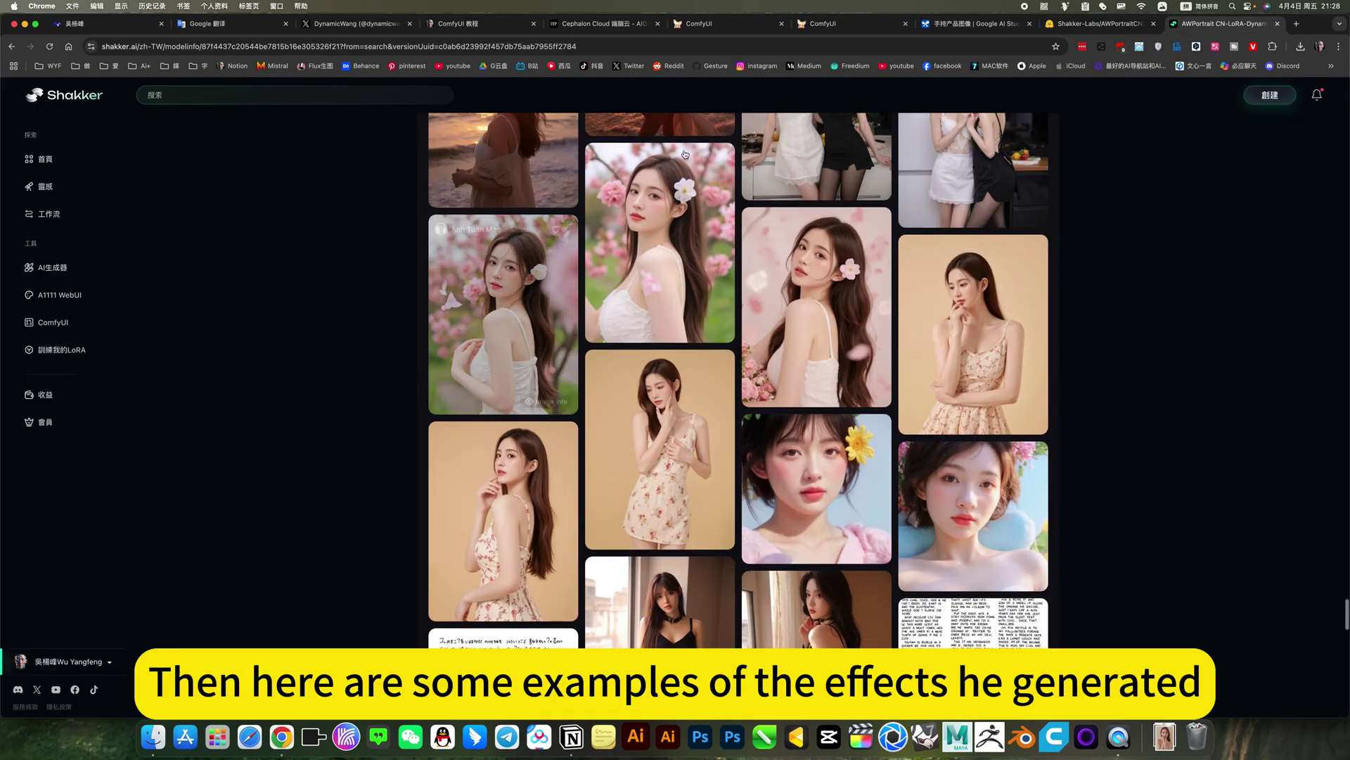
scroll(777, 306, "down", 10)
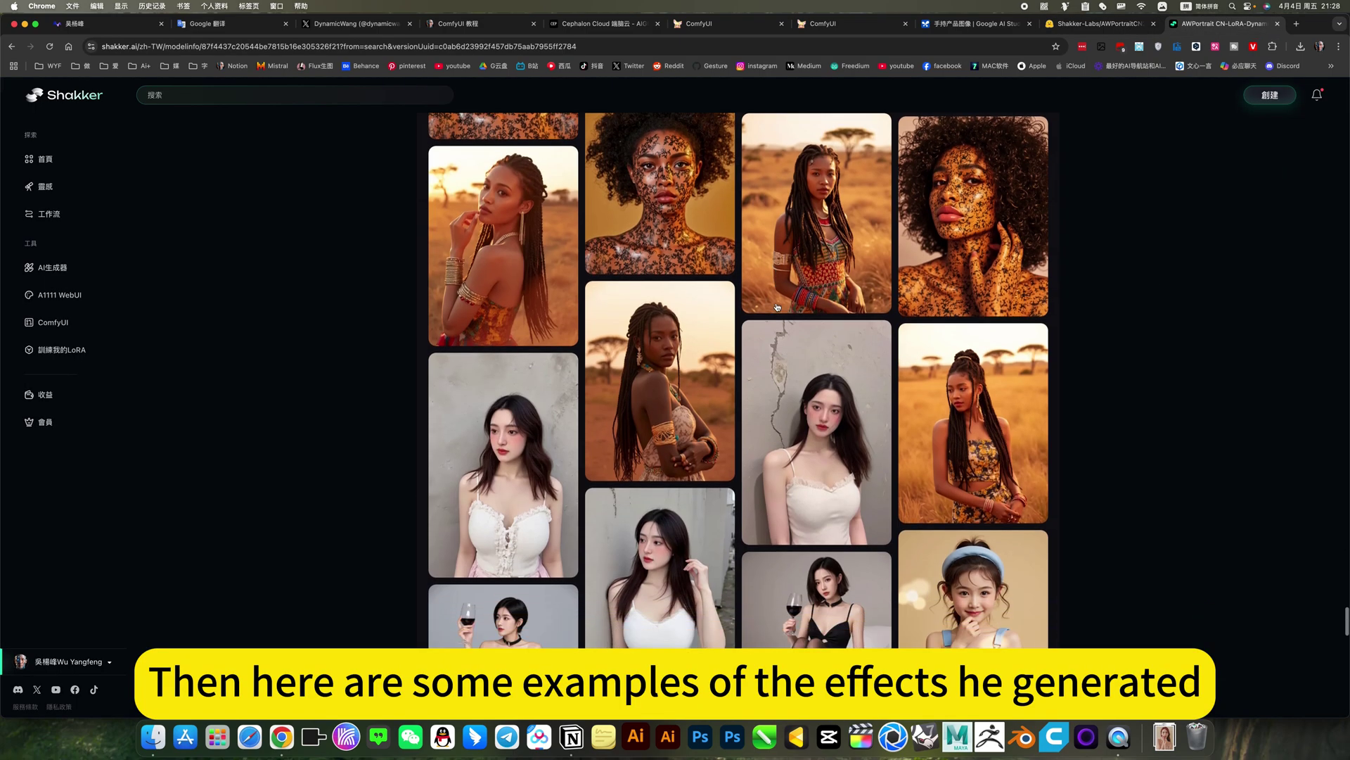
scroll(777, 307, "down", 15)
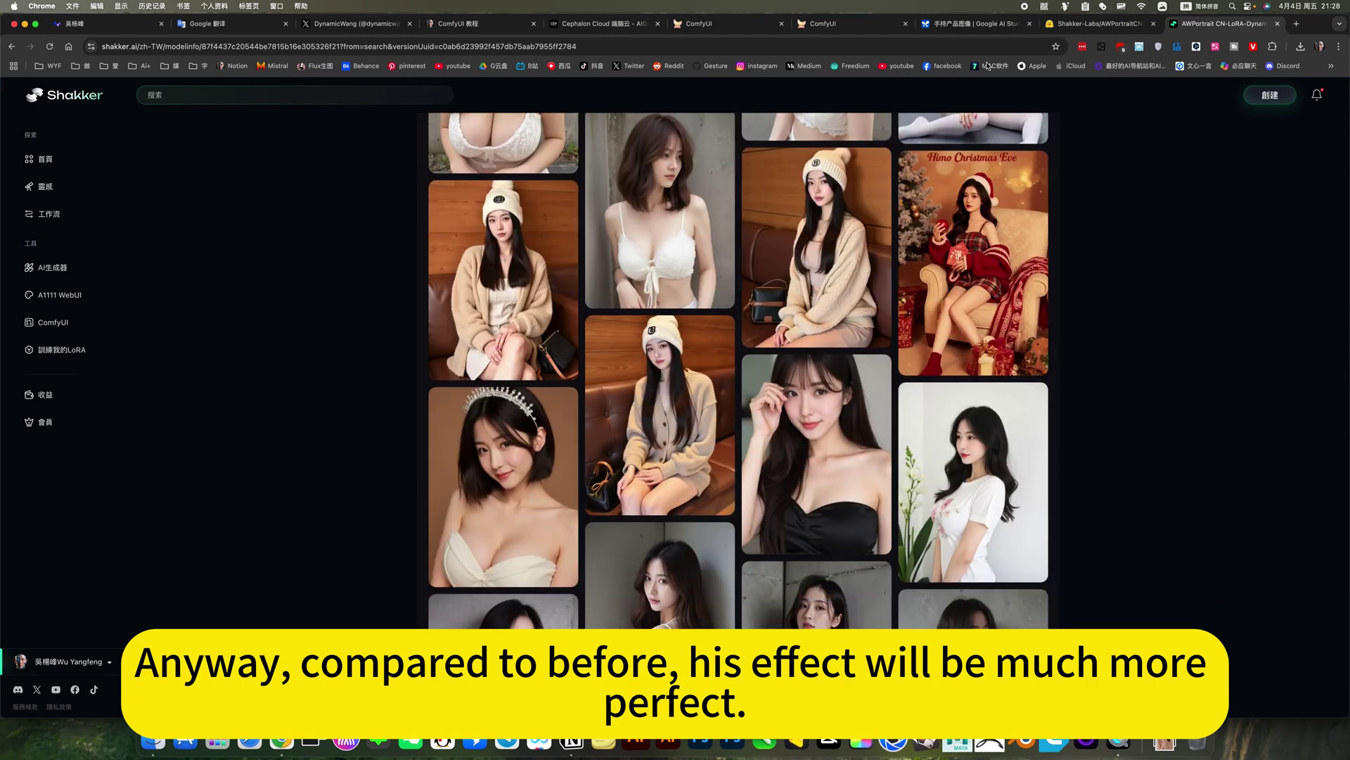
Switch back to the ComfyUI canvas and examine the Flux 局部涂抹+图案转移一致性 | ACE Plus FFT group used for face replacement
left_click(851, 23)
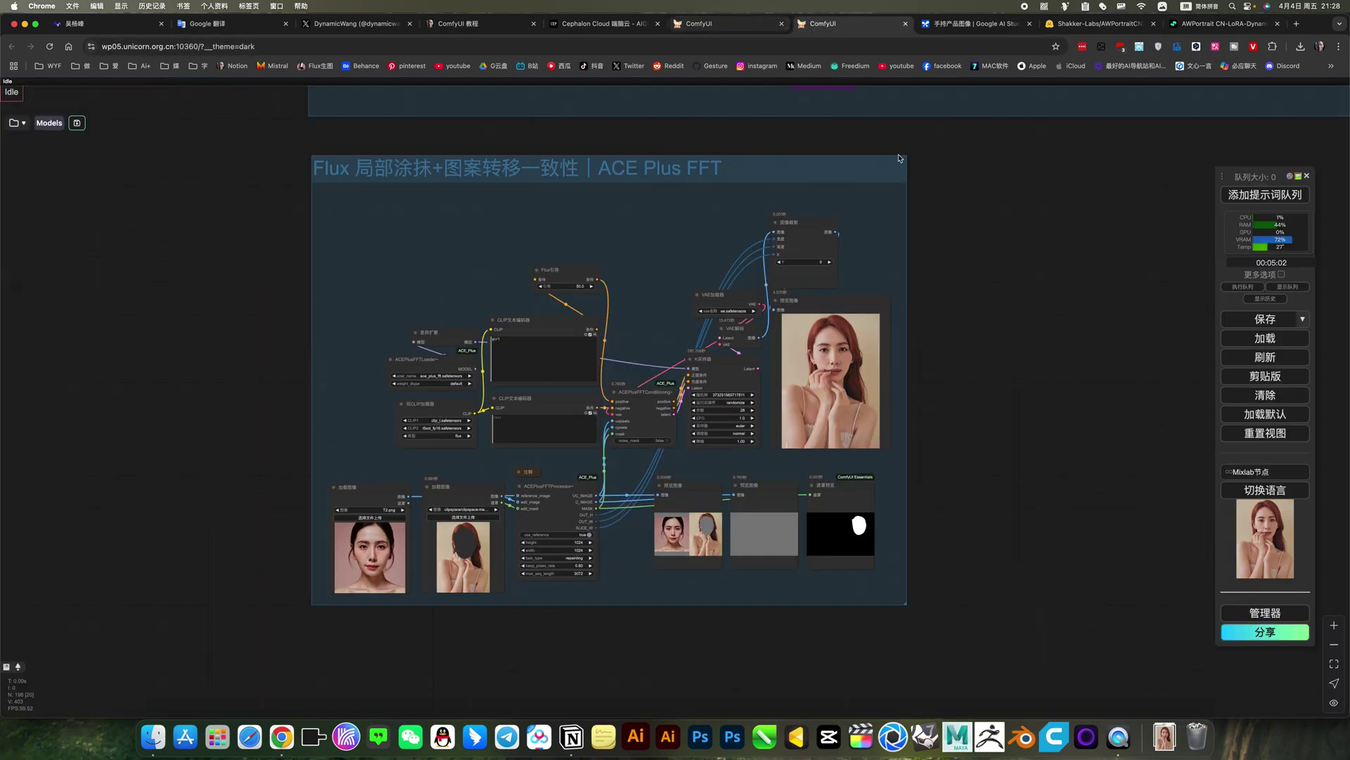
left_click_drag(992, 338, 1060, 348)
scroll(677, 394, "up", 3)
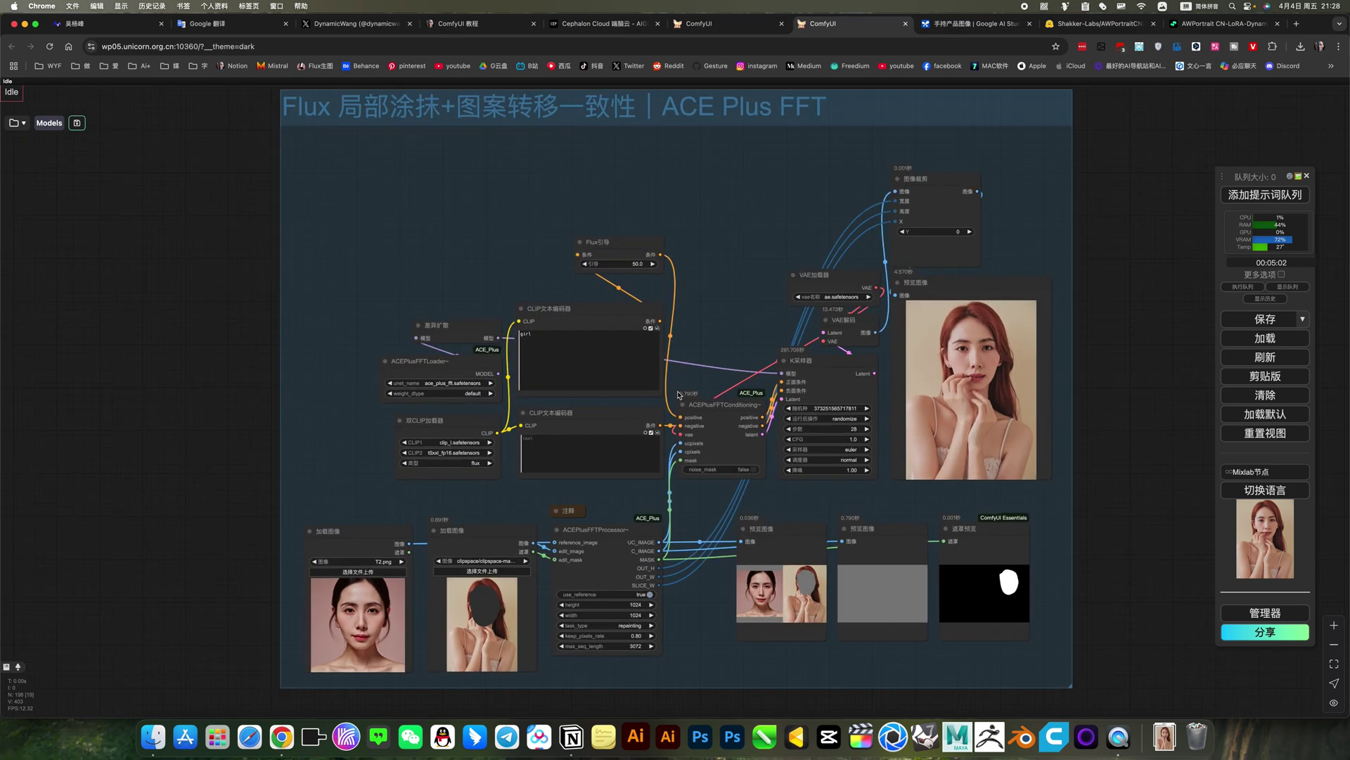
scroll(678, 395, "up", 2)
left_click_drag(738, 318, 806, 206)
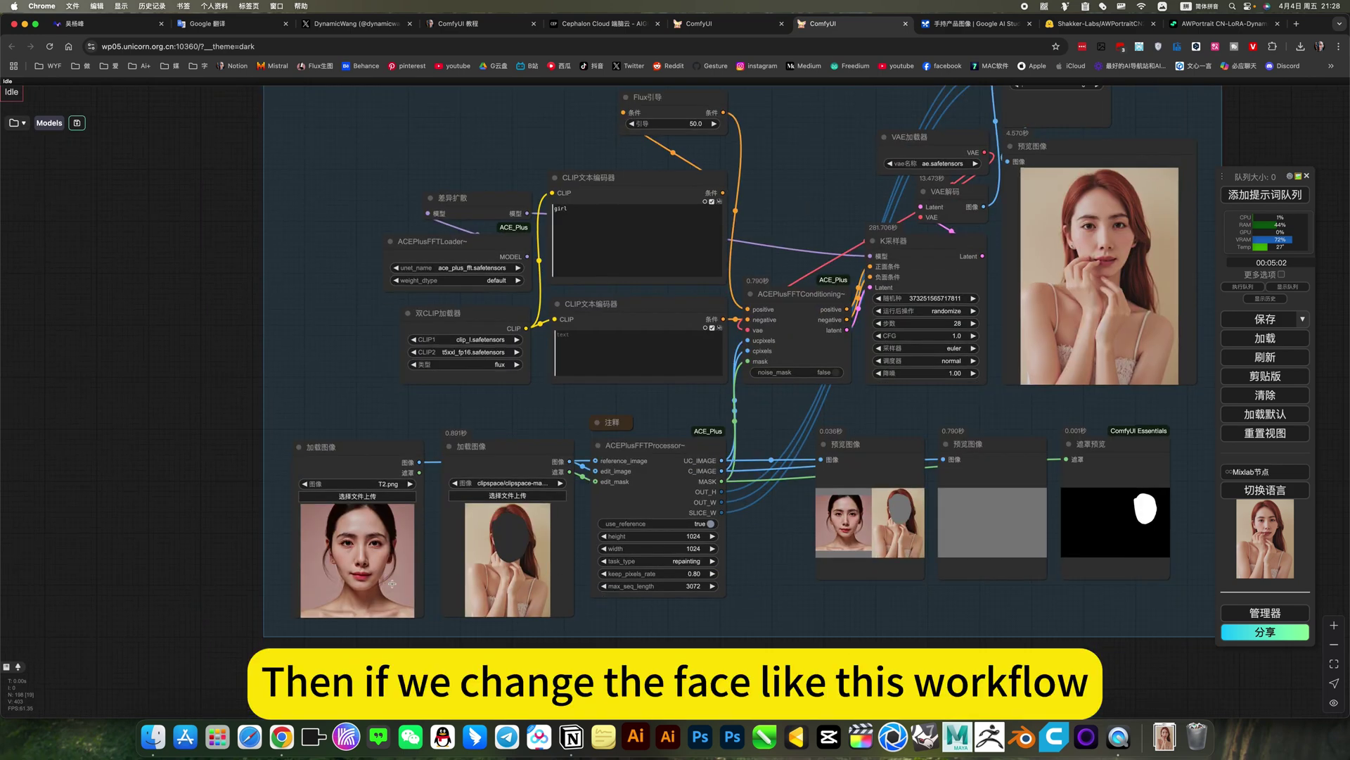
scroll(301, 331, "up", 5)
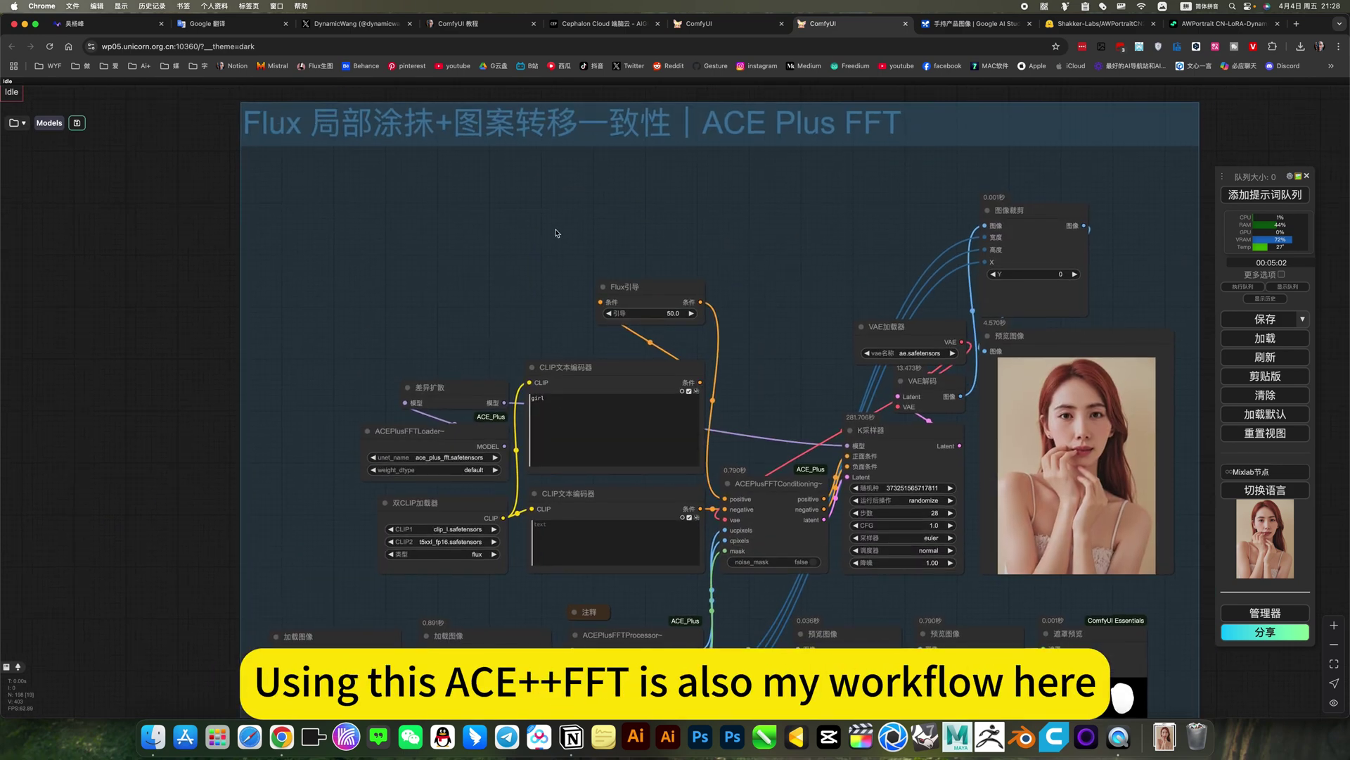
left_click_drag(789, 267, 681, 179)
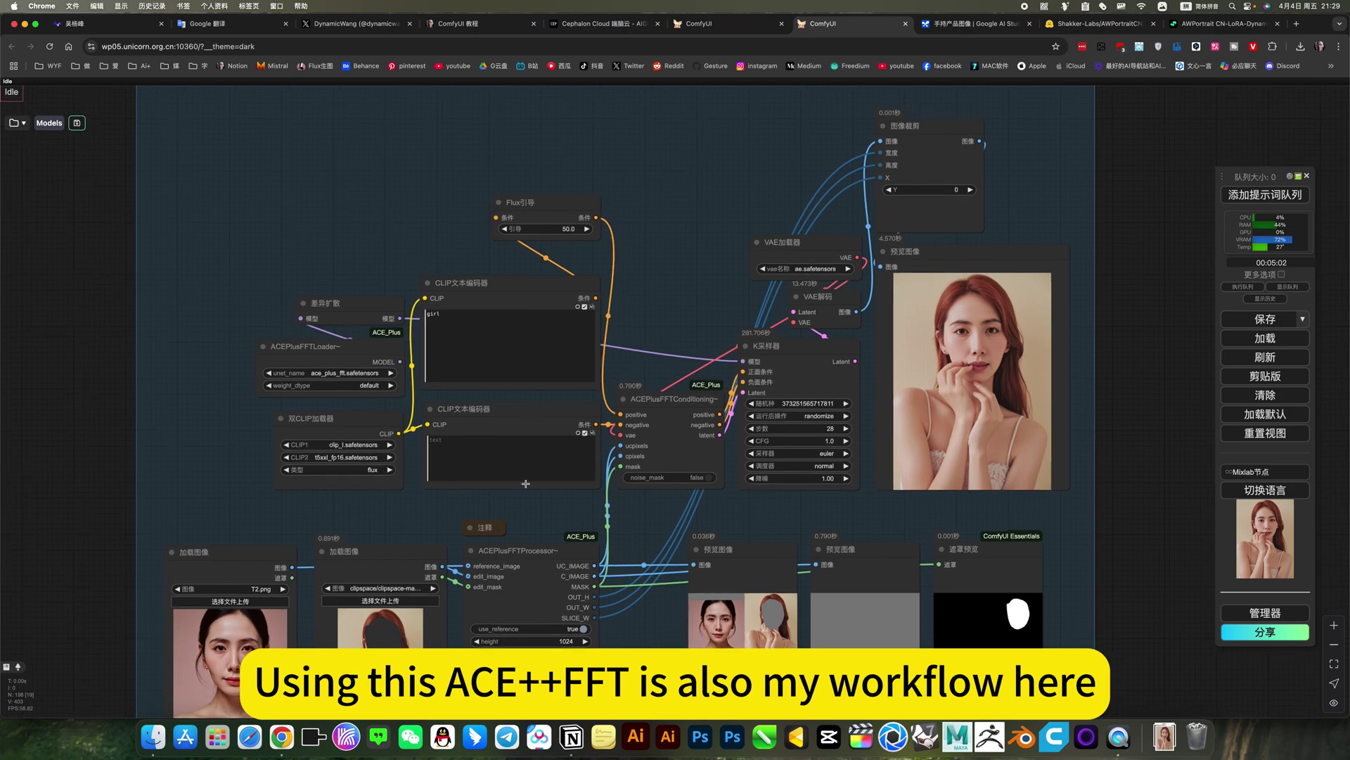
Inspect the painted face area in the second 加载图像 node and the use_reference option of the ACEPlusFFTProcessor node
scroll(389, 553, "down", 3)
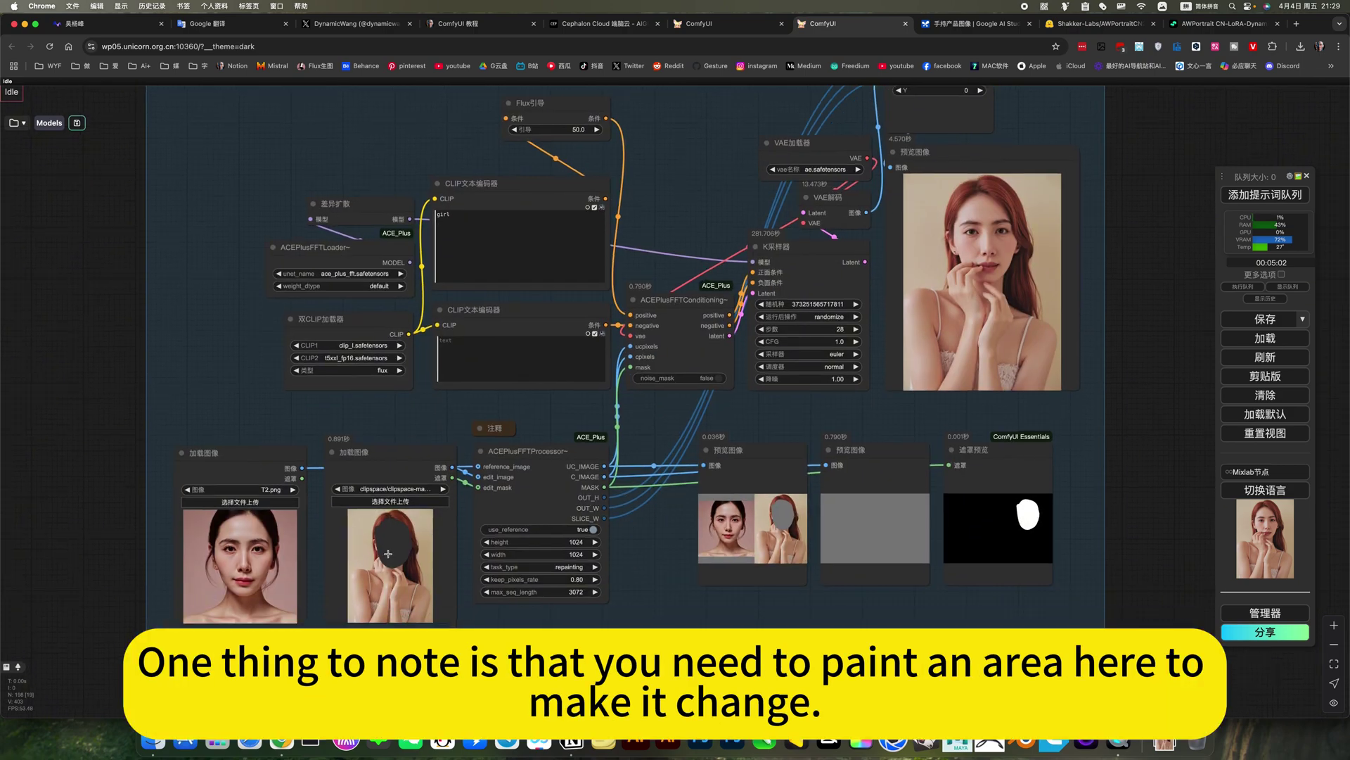
scroll(388, 554, "up", 5)
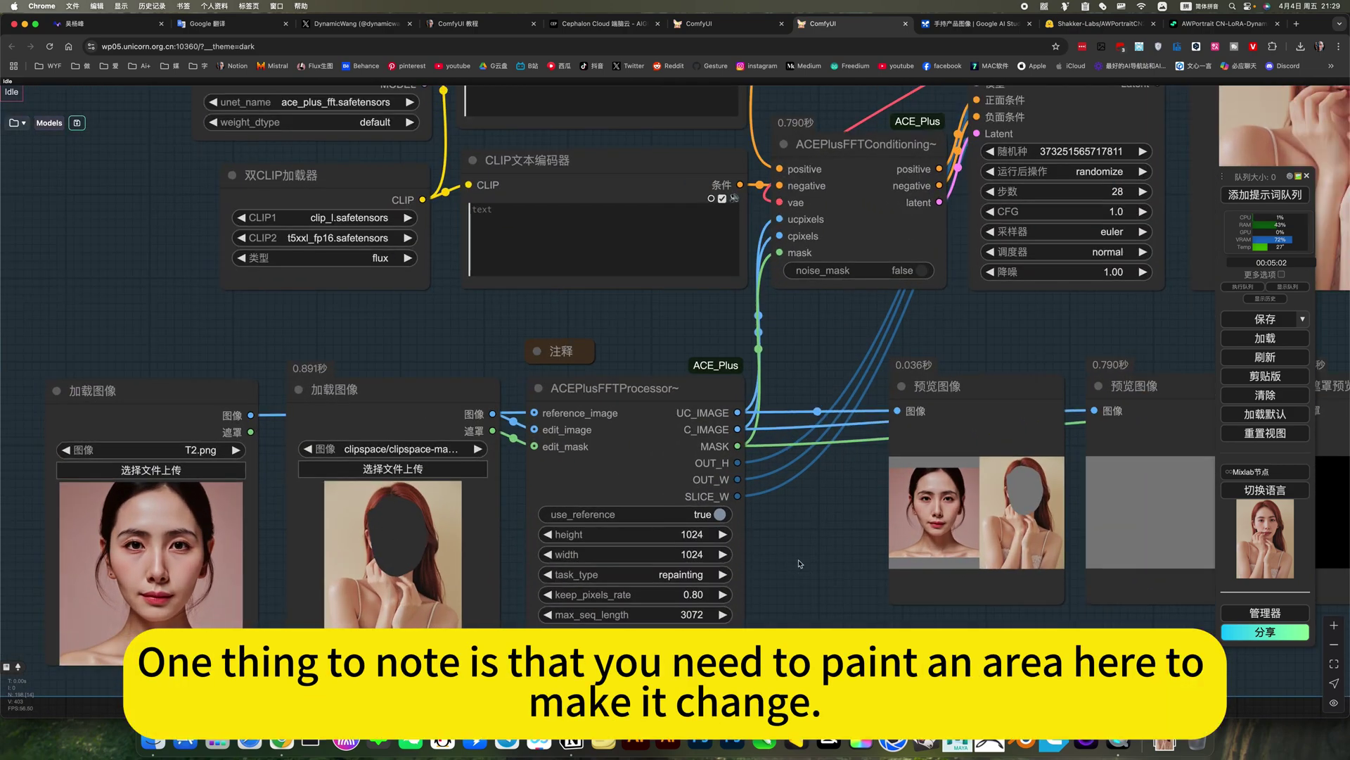
left_click_drag(799, 563, 787, 577)
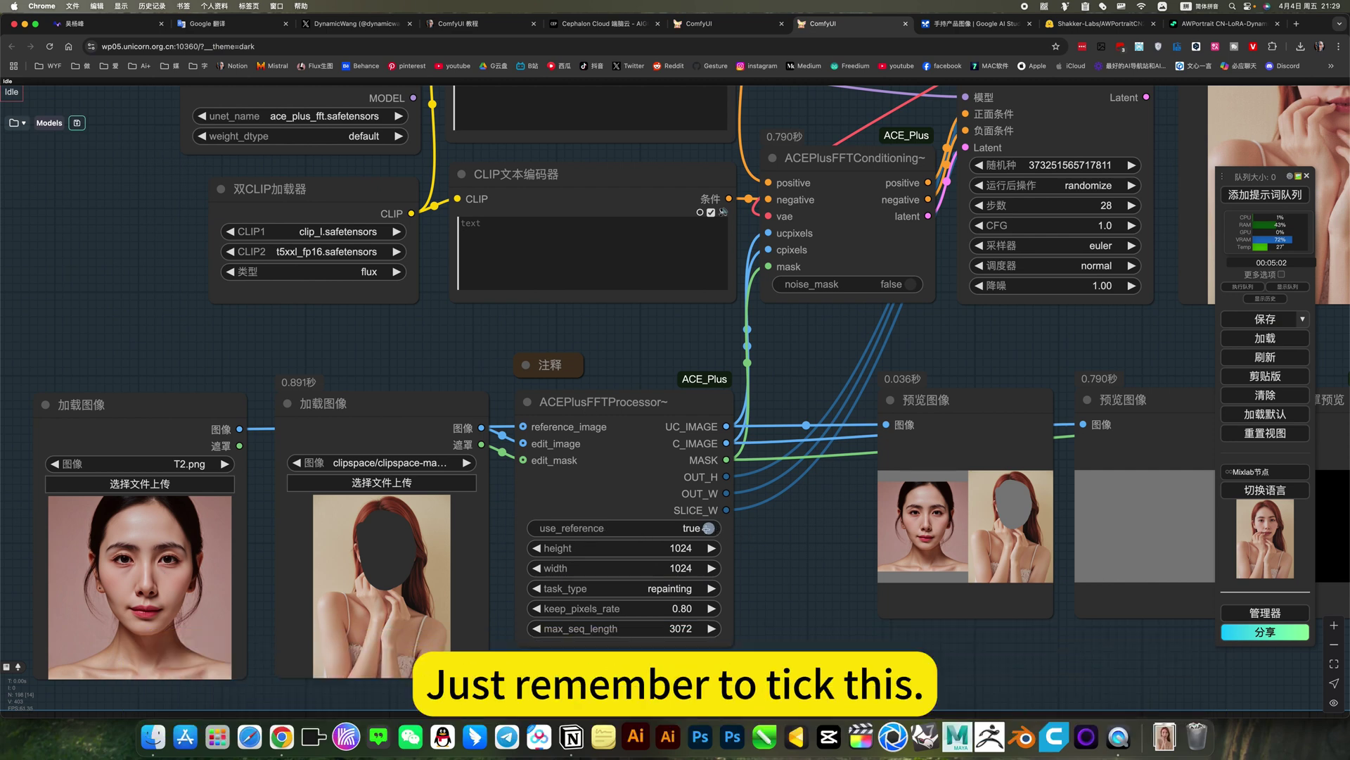
Examine the prompt in the CLIP文本编码器 node and the generated portrait in the 预览图像 node of the ACE Plus FFT group
scroll(800, 545, "down", 6)
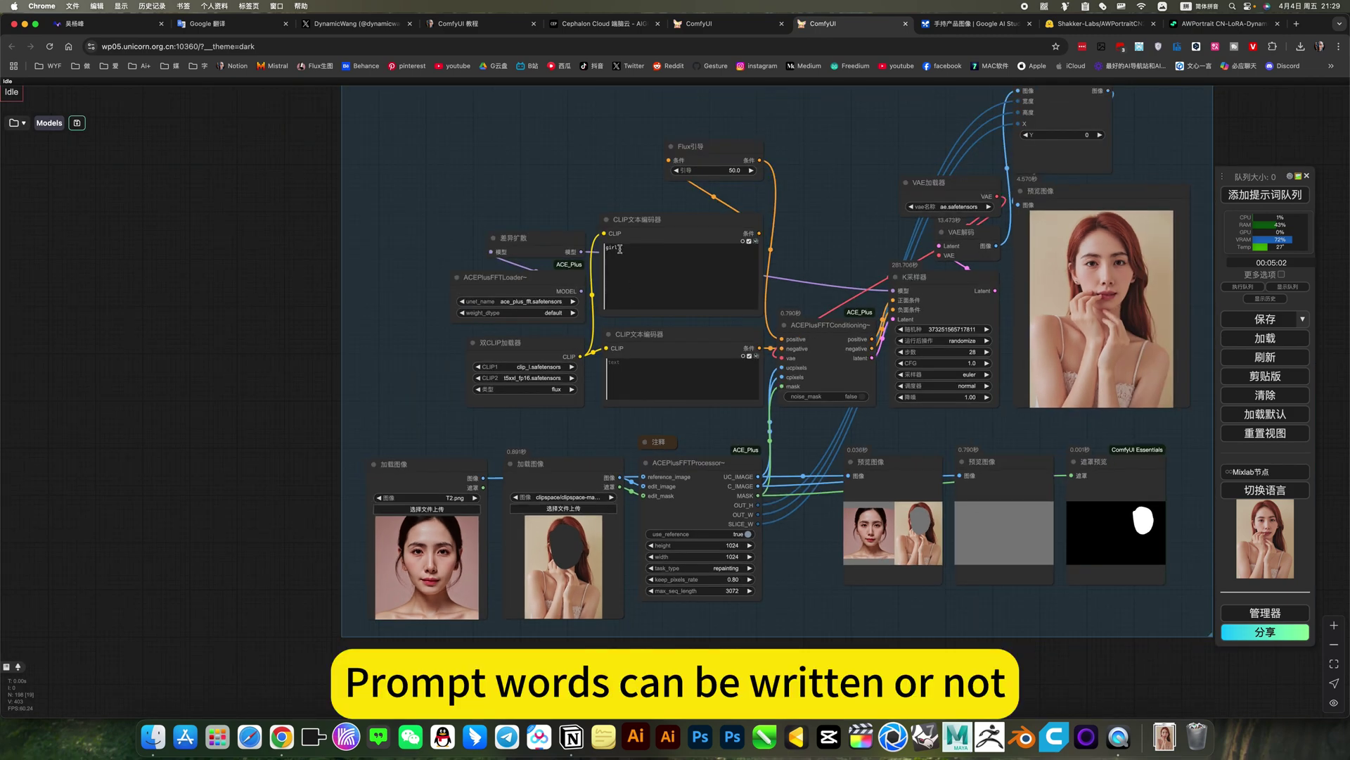
left_click_drag(708, 325, 398, 440)
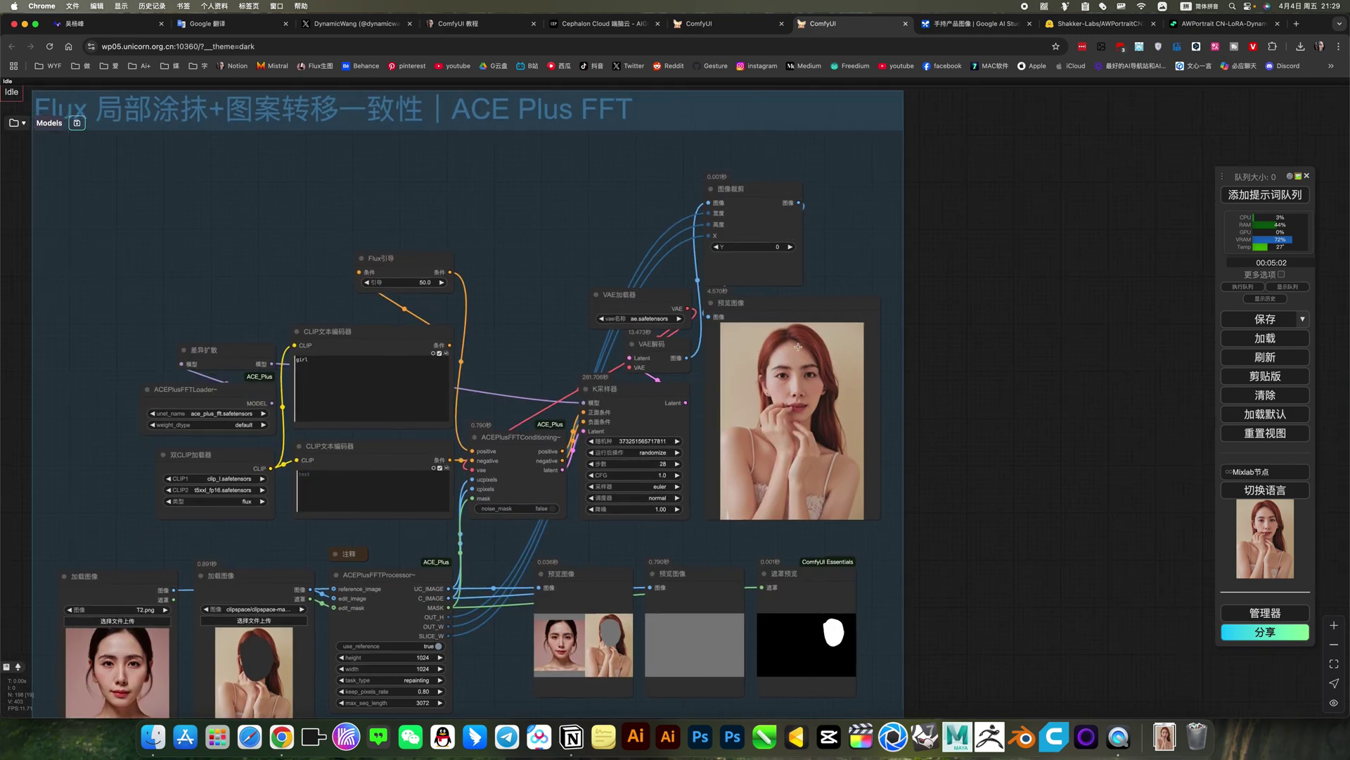
scroll(801, 368, "up", 7)
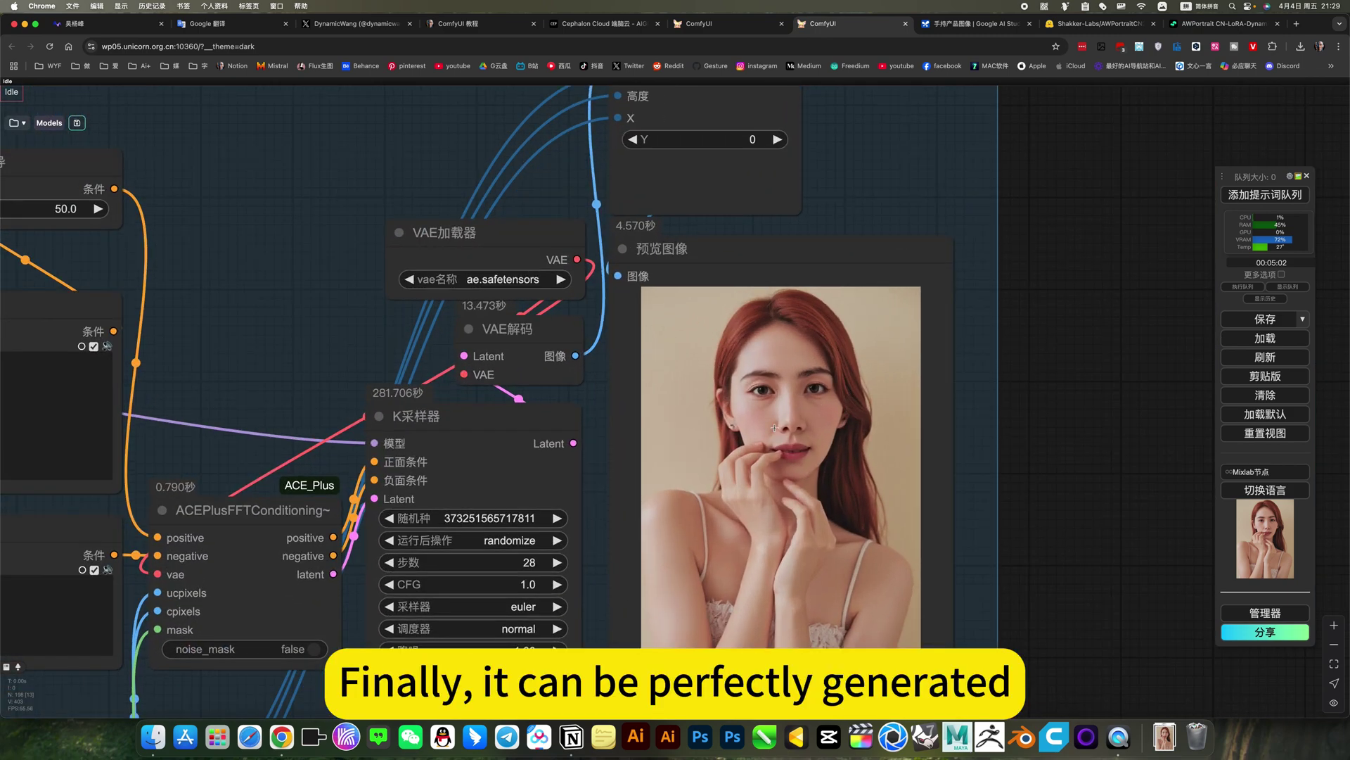
scroll(774, 427, "down", 10)
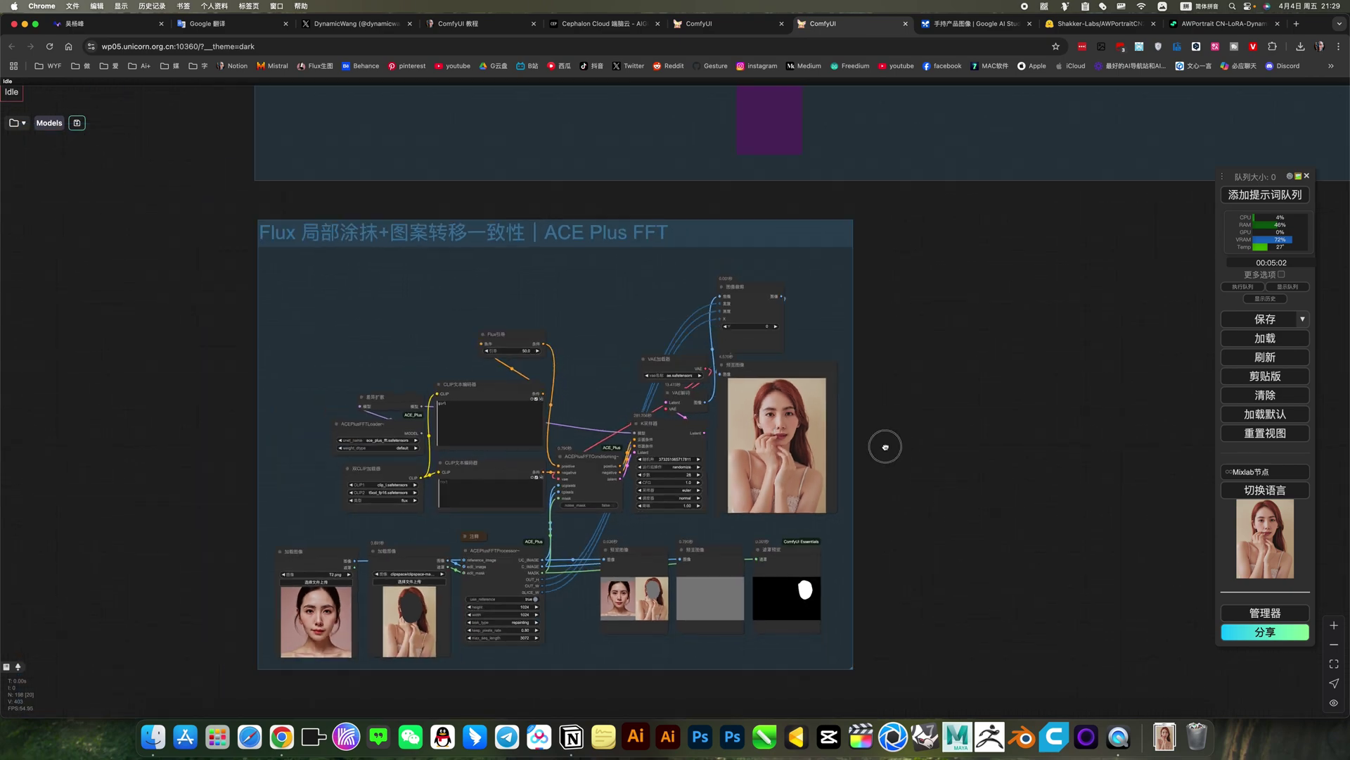
Switch to the Holding Product Image chat in Google AI Studio and compare the portrait and serum bottle inputs with the generated image
left_click(965, 25)
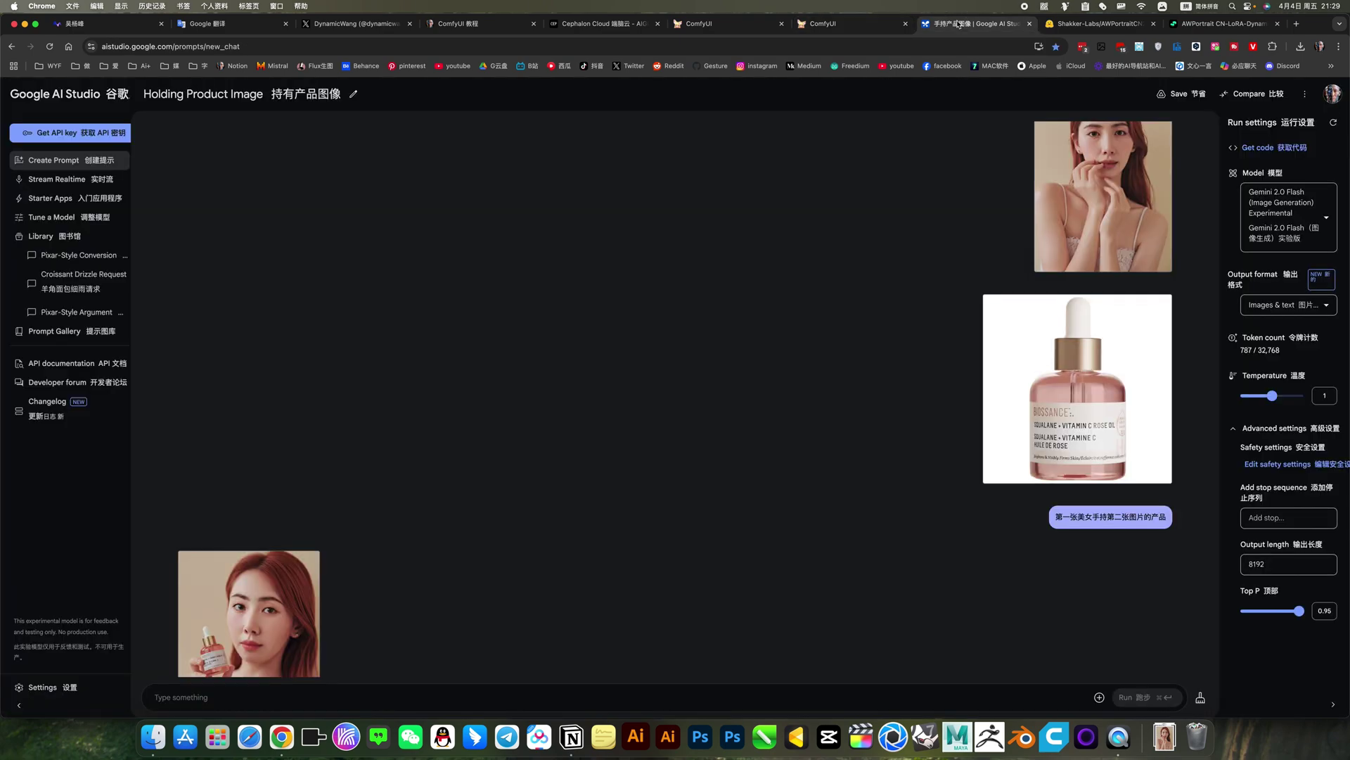
scroll(558, 462, "up", 2)
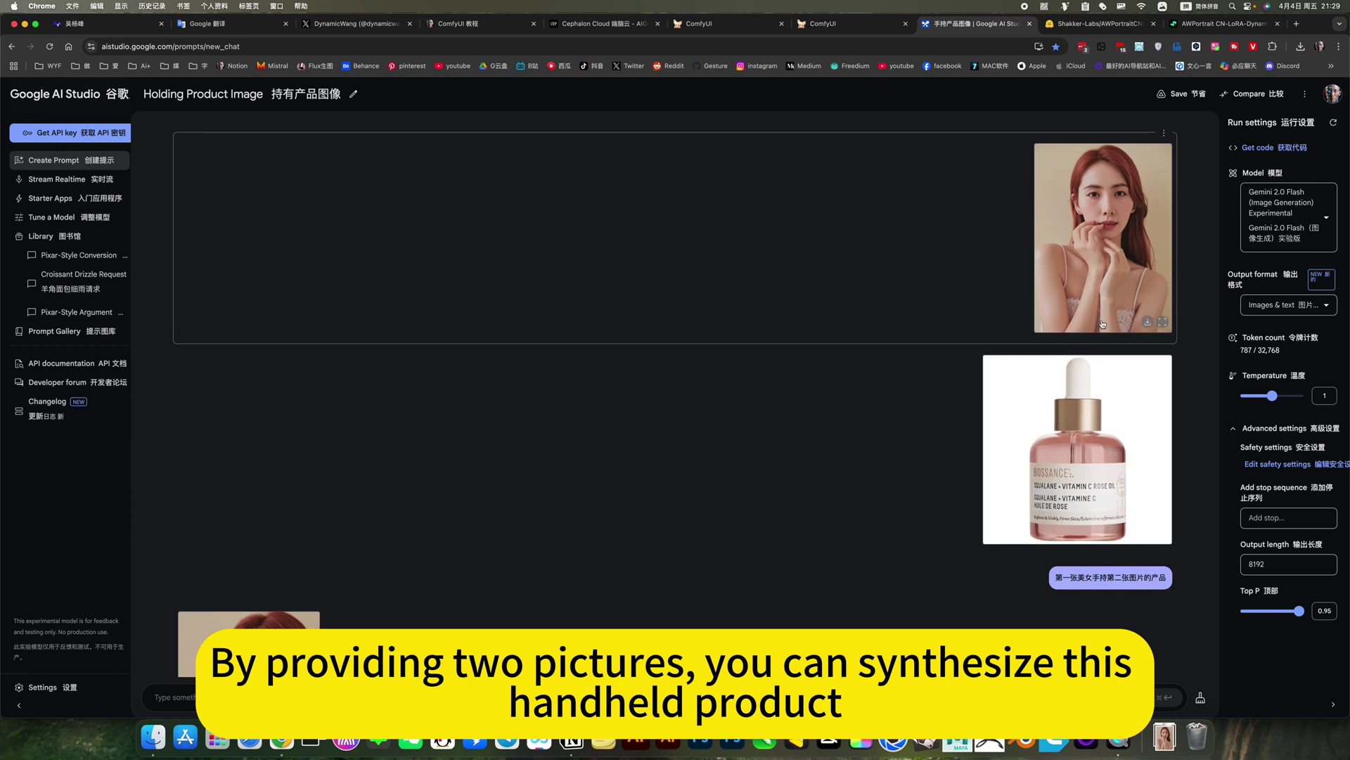
scroll(1084, 463, "down", 3)
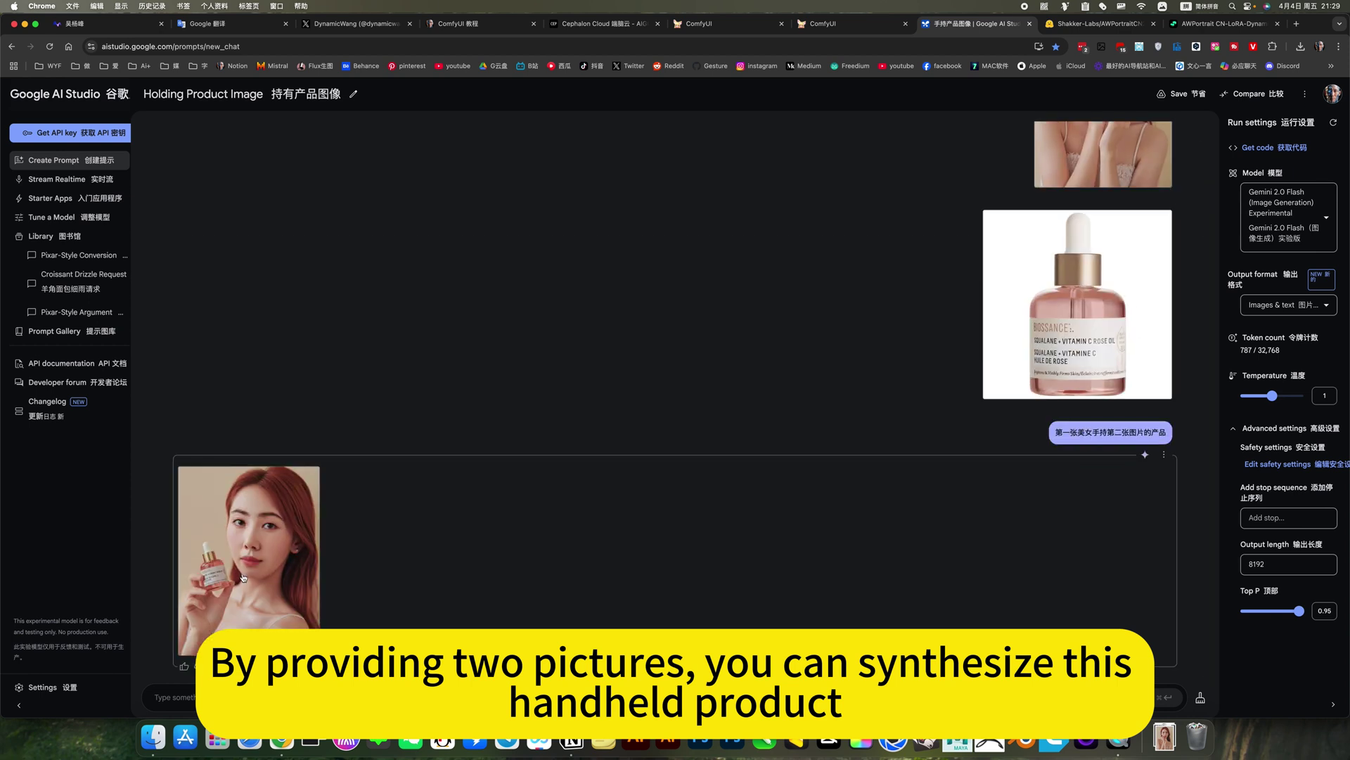
scroll(257, 563, "up", 3)
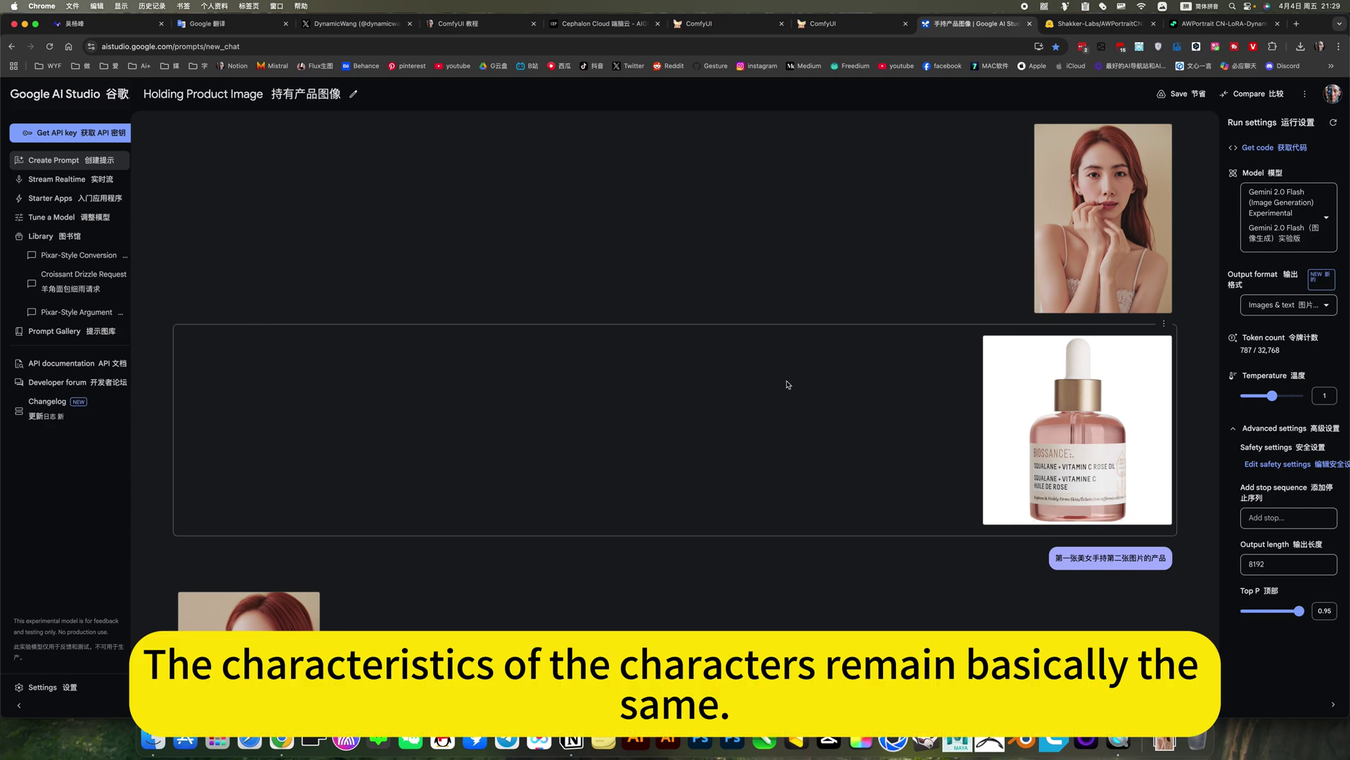
scroll(753, 377, "down", 3)
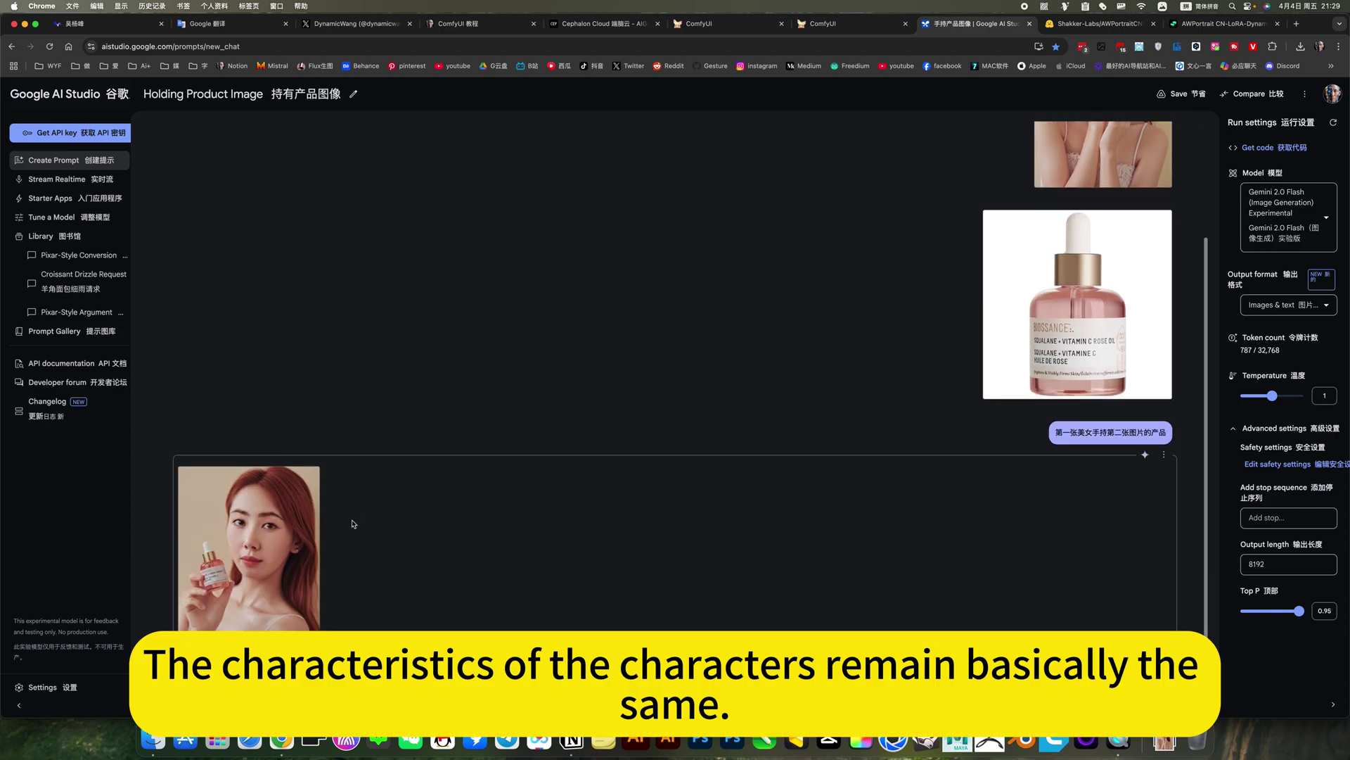